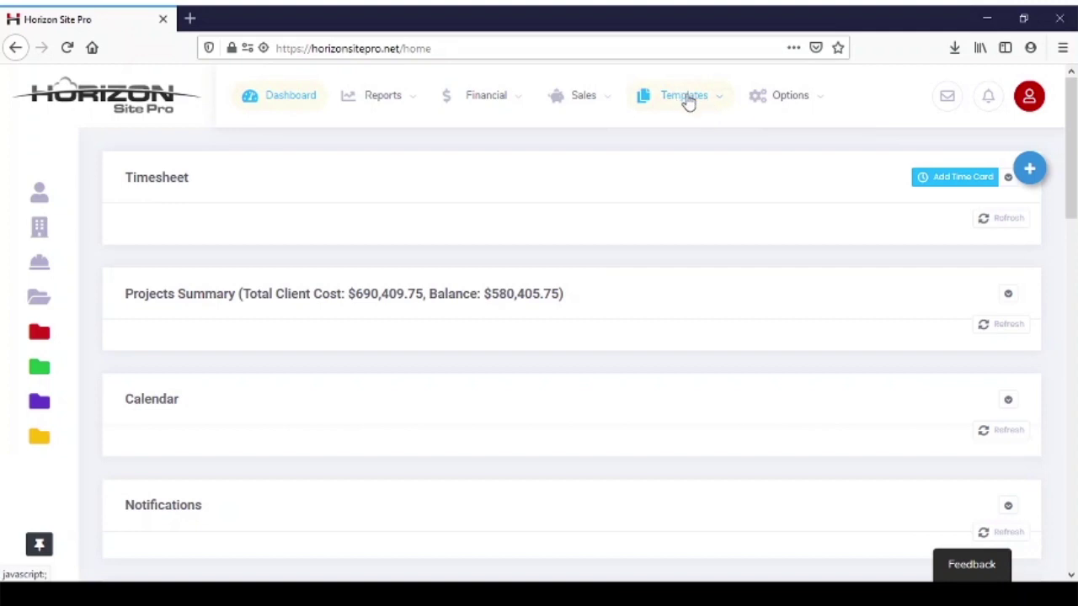
pyautogui.moveTo(46, 350)
pyautogui.moveTo(51, 295)
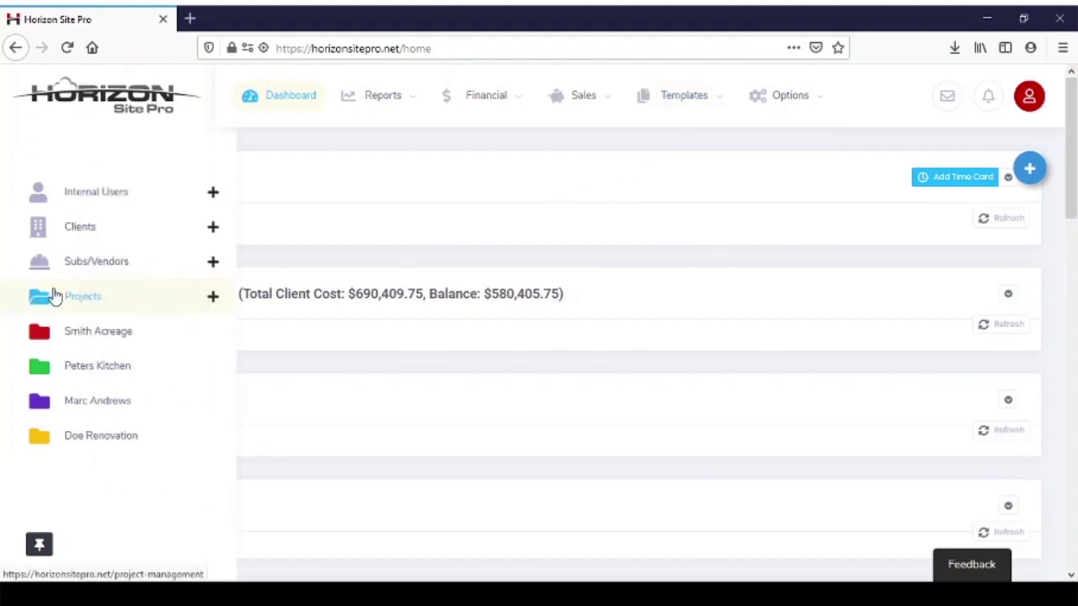
pyautogui.click(117, 332)
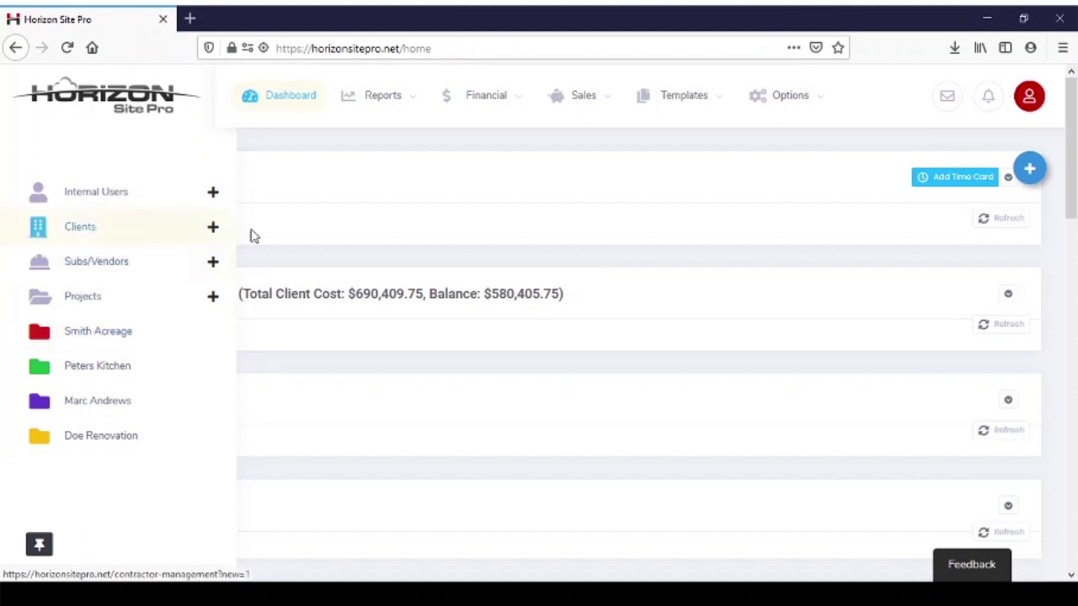
# Step: Create a new schedule template named Basement Development
pyautogui.click(706, 98)
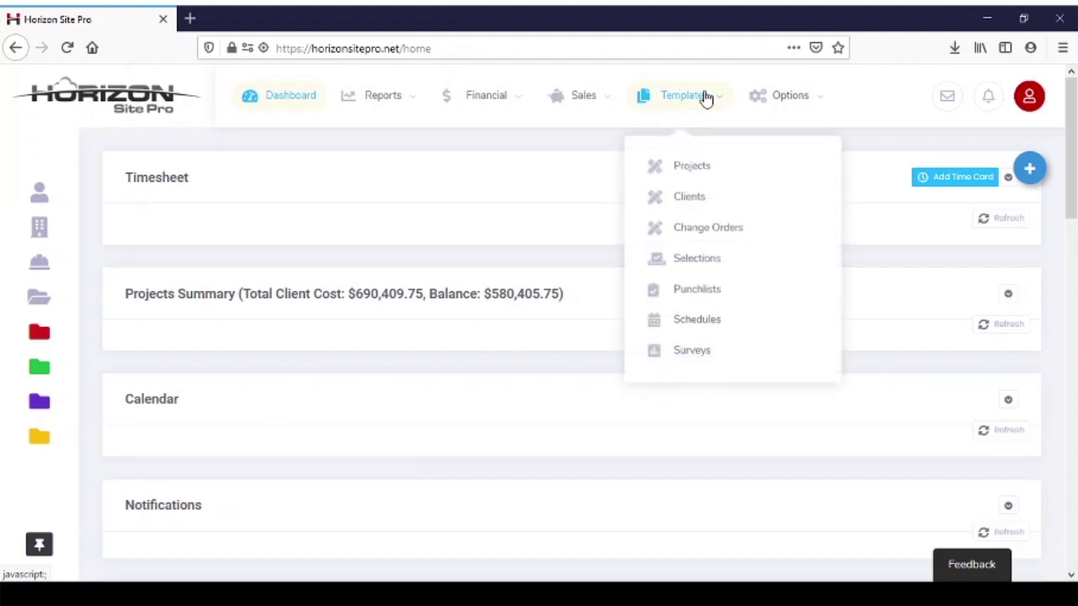
pyautogui.click(691, 328)
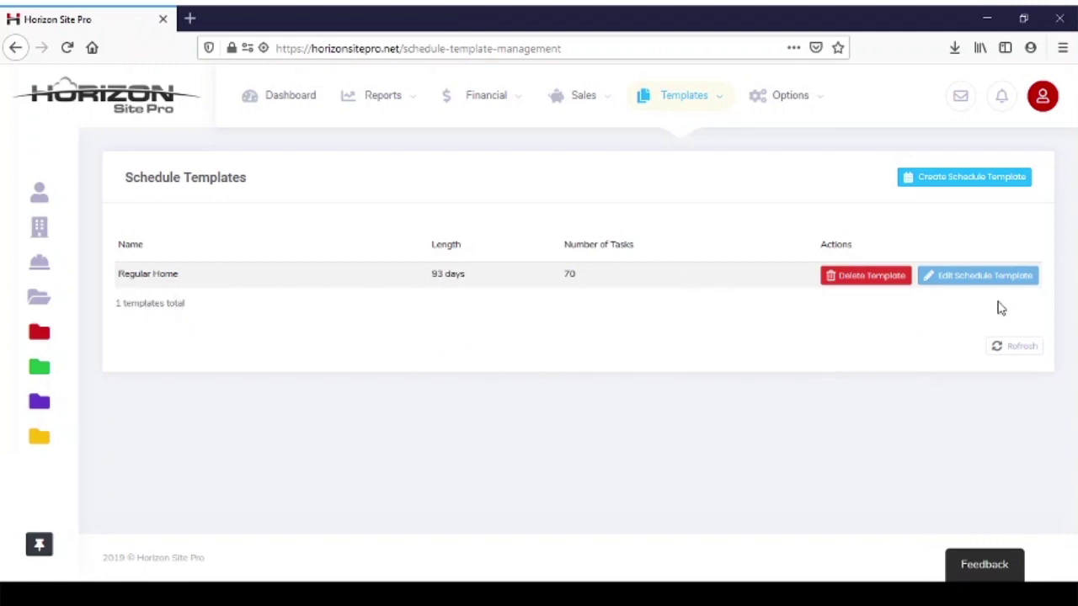
pyautogui.click(970, 180)
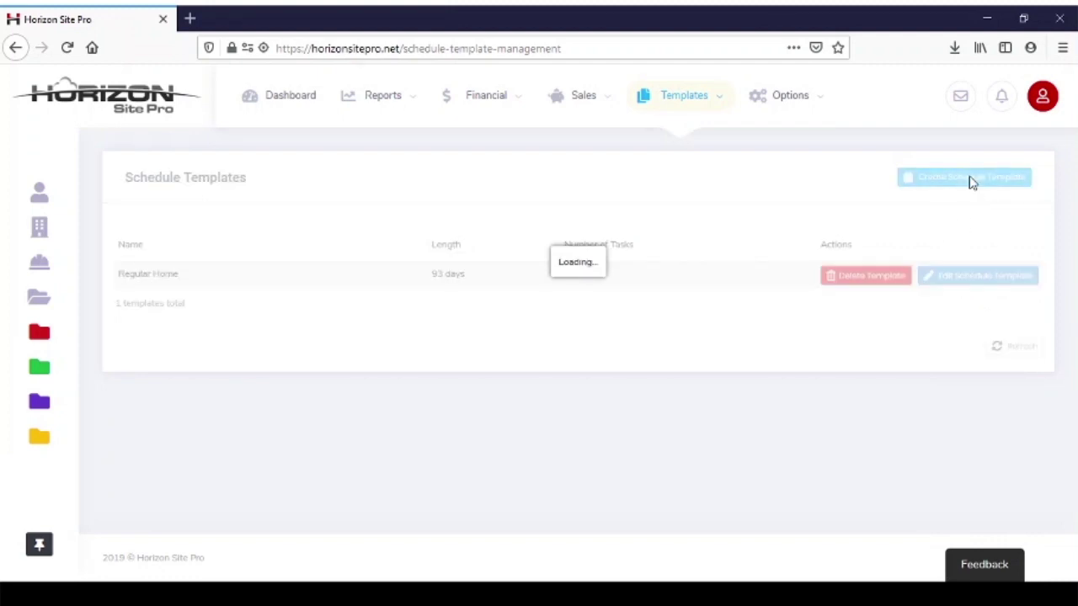
pyautogui.click(376, 222)
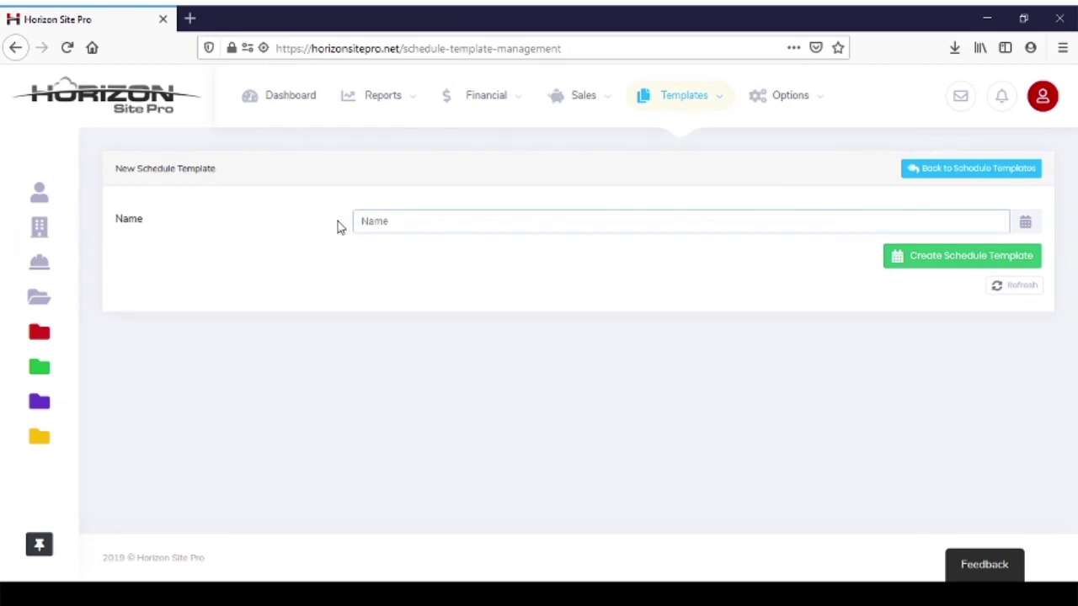
pyautogui.write('Basement Development')
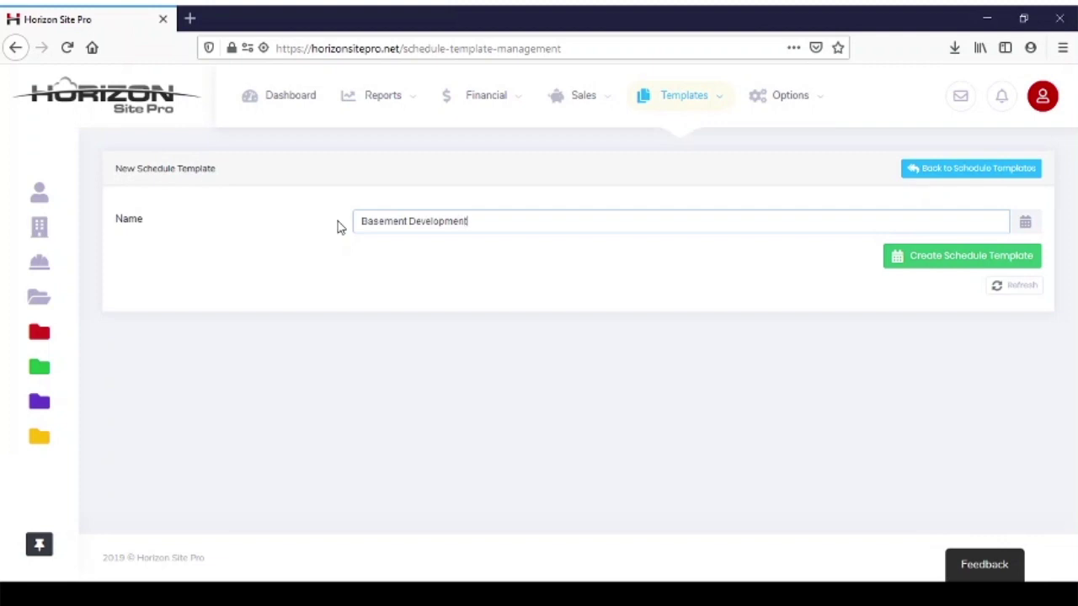
pyautogui.click(960, 263)
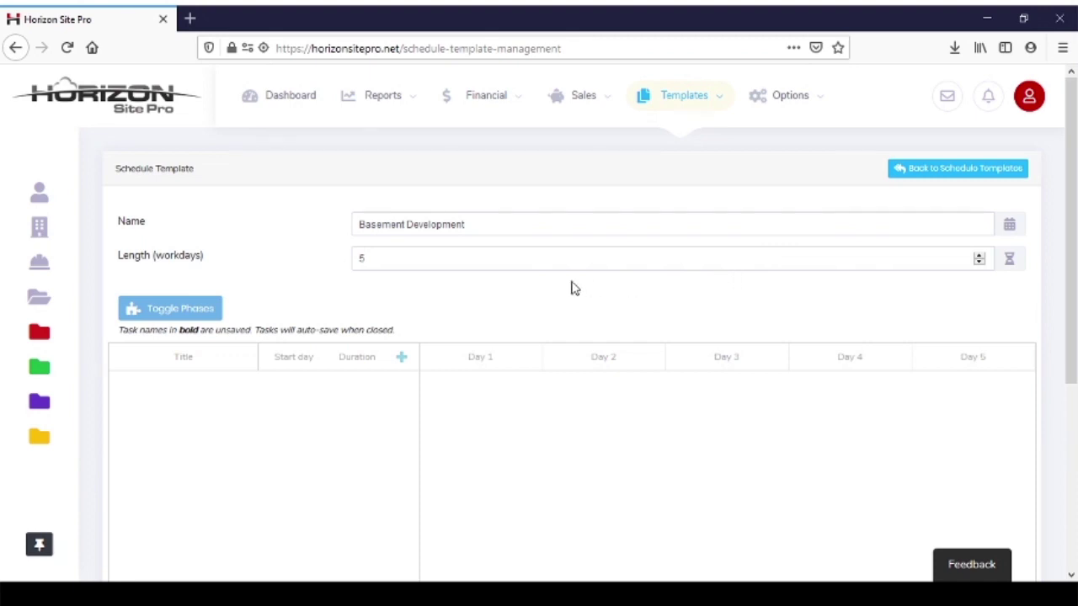
# Step: Set the Basement Development template's length to 25 workdays
pyautogui.moveTo(487, 224); pyautogui.dragTo(335, 217)
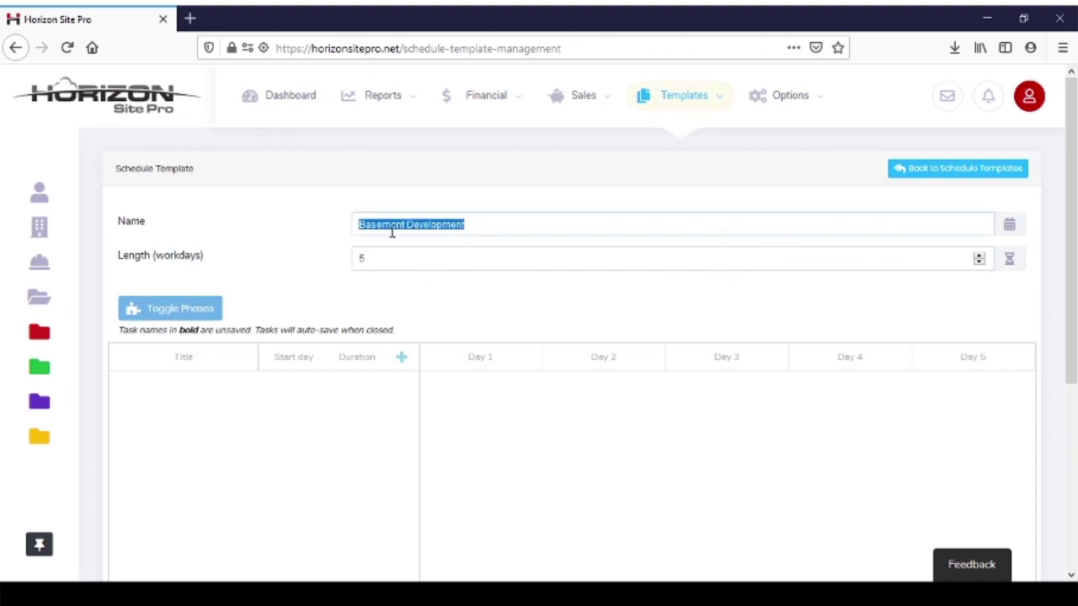
pyautogui.click(386, 259)
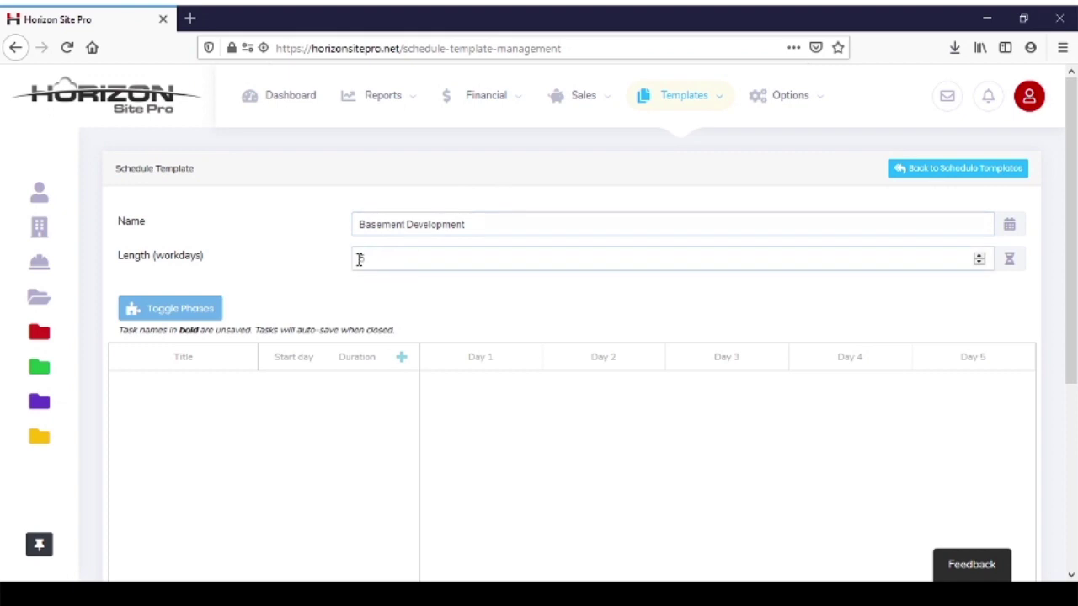
pyautogui.doubleClick(361, 258)
pyautogui.write('25')
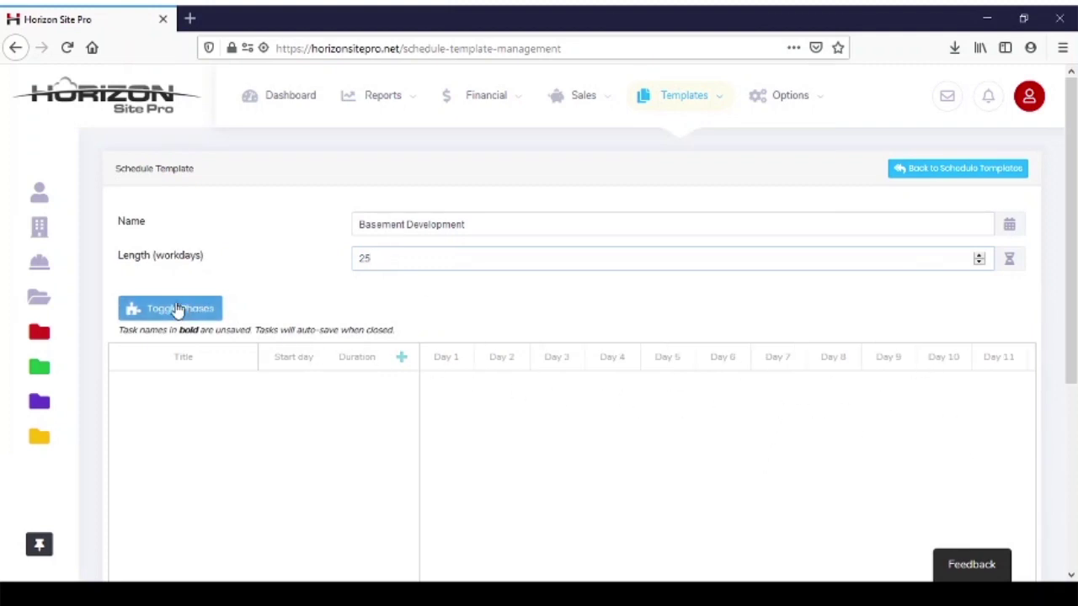
# Step: Start a new top-level task in the schedule and title it Permit
pyautogui.scroll(-2, 212, 298)
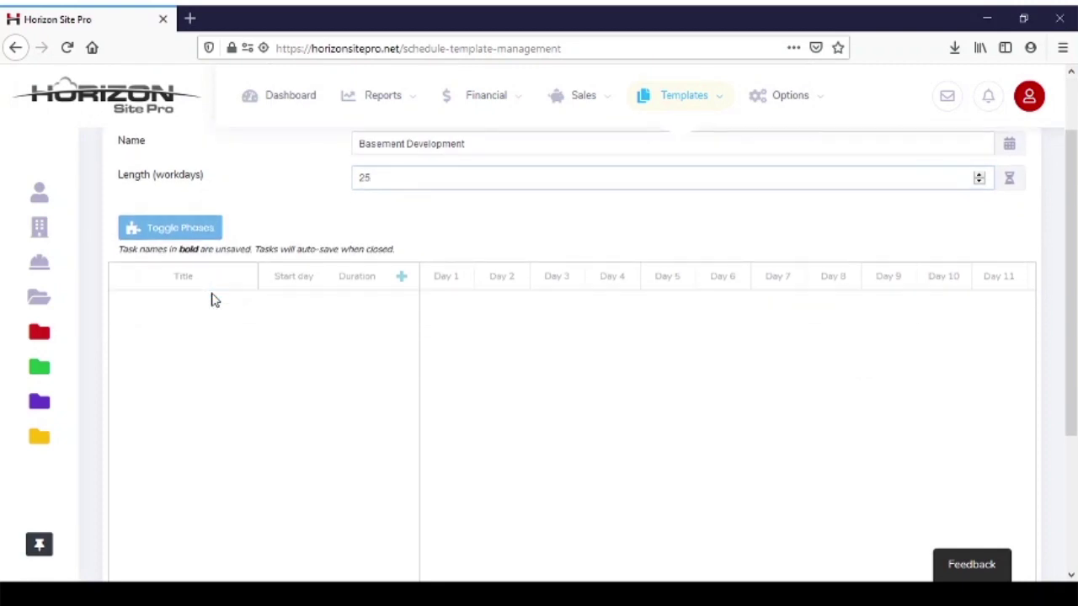
pyautogui.click(403, 280)
pyautogui.moveTo(368, 175); pyautogui.dragTo(315, 174)
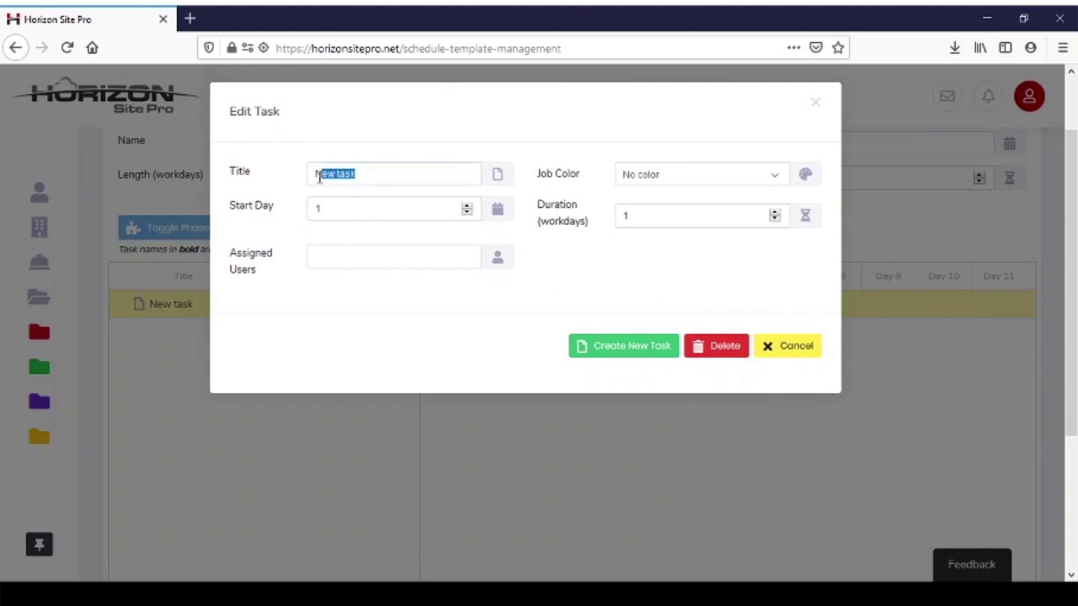
pyautogui.write('Perki')
pyautogui.press('BackSpace')
pyautogui.press('BackSpace')
pyautogui.press('BackSpace')
pyautogui.write('rmit')
# Step: Give the Permit task the job color Red and a duration of 10 workdays, and create it
pyautogui.click(718, 179)
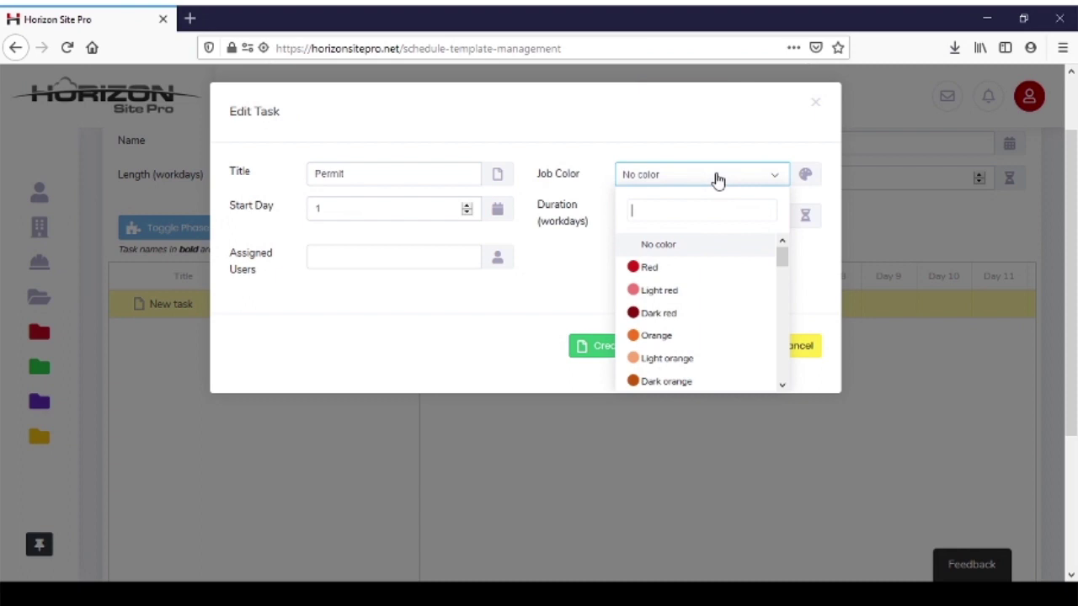
pyautogui.click(647, 267)
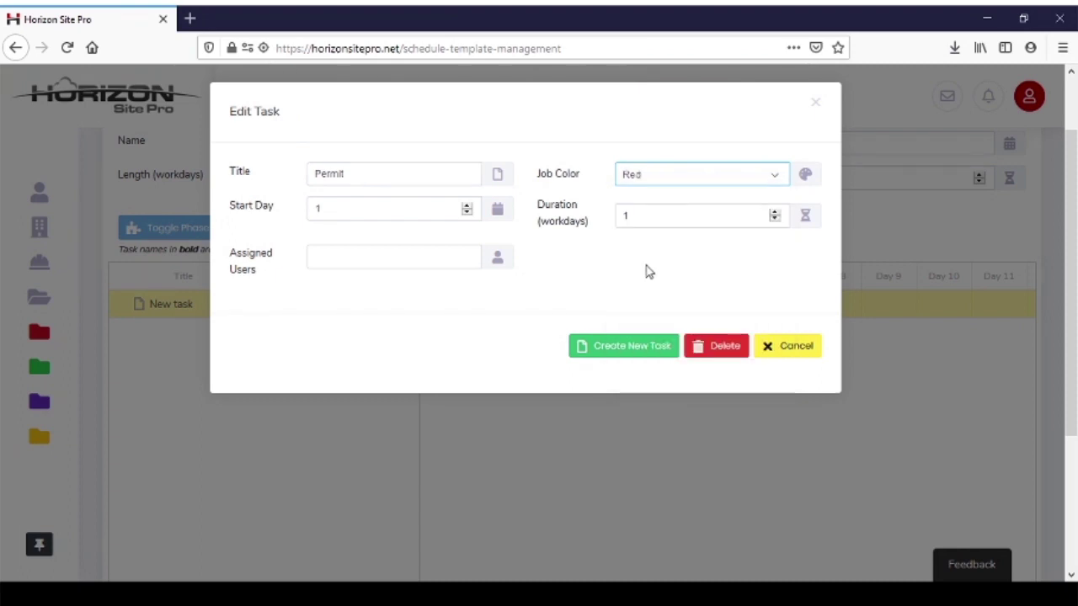
pyautogui.click(645, 215)
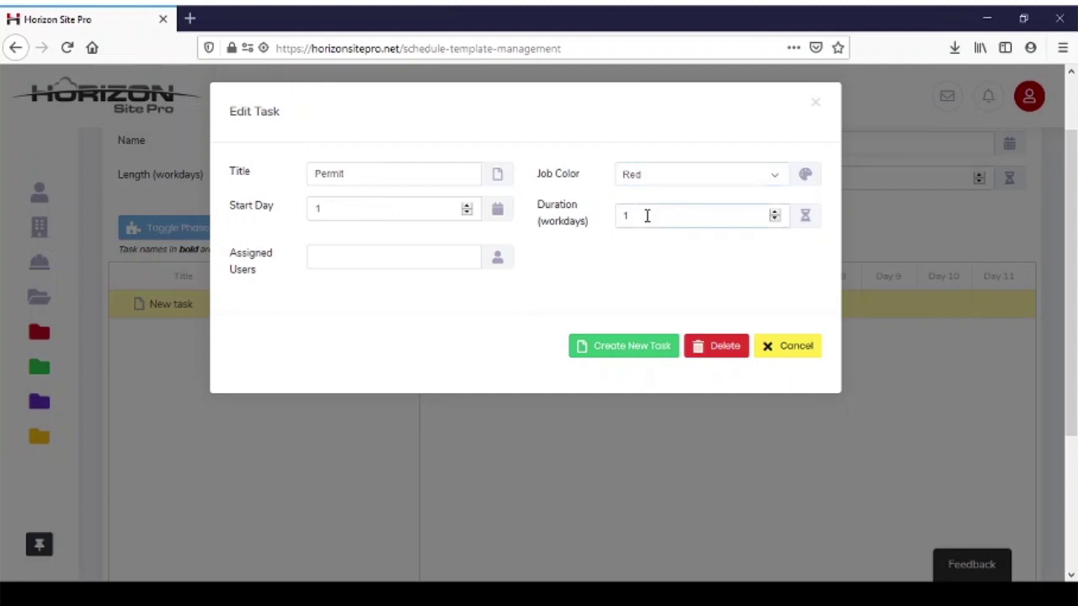
pyautogui.write('0')
pyautogui.click(628, 352)
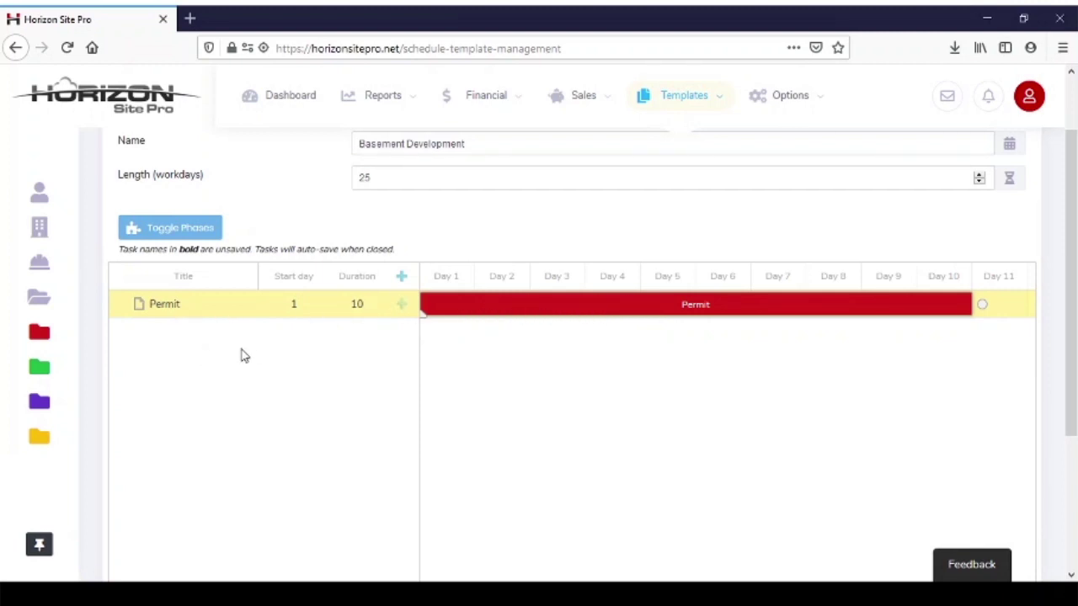
# Step: Create an orange top-level task titled Demolition with a duration of 5 workdays, and move its bar to start on day 5
pyautogui.click(403, 278)
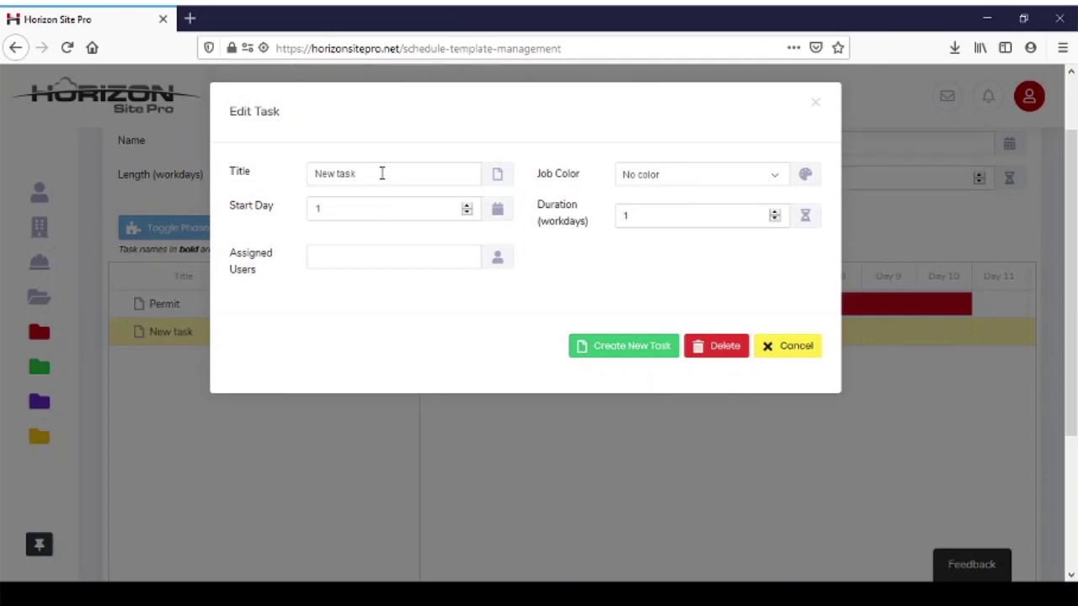
pyautogui.moveTo(381, 174); pyautogui.dragTo(318, 175)
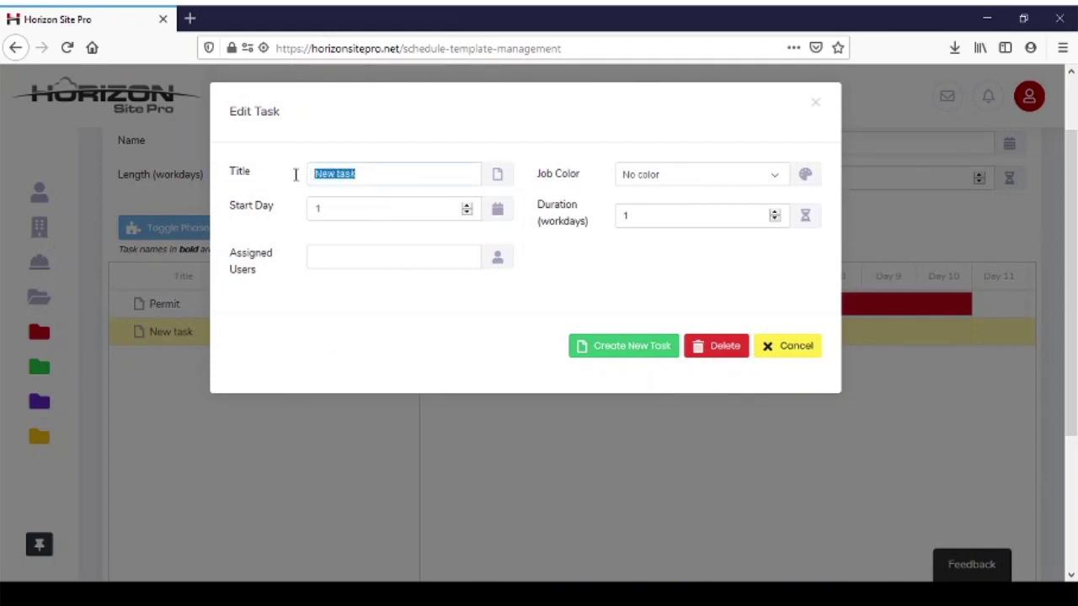
pyautogui.write('Demolition')
pyautogui.click(667, 176)
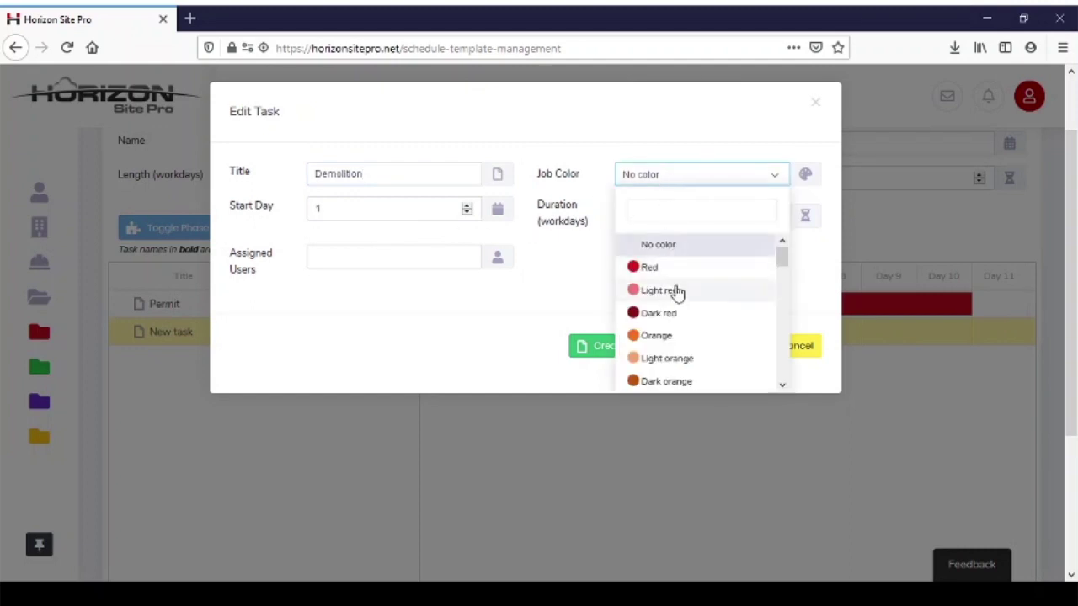
pyautogui.click(658, 336)
pyautogui.moveTo(644, 211); pyautogui.dragTo(612, 212)
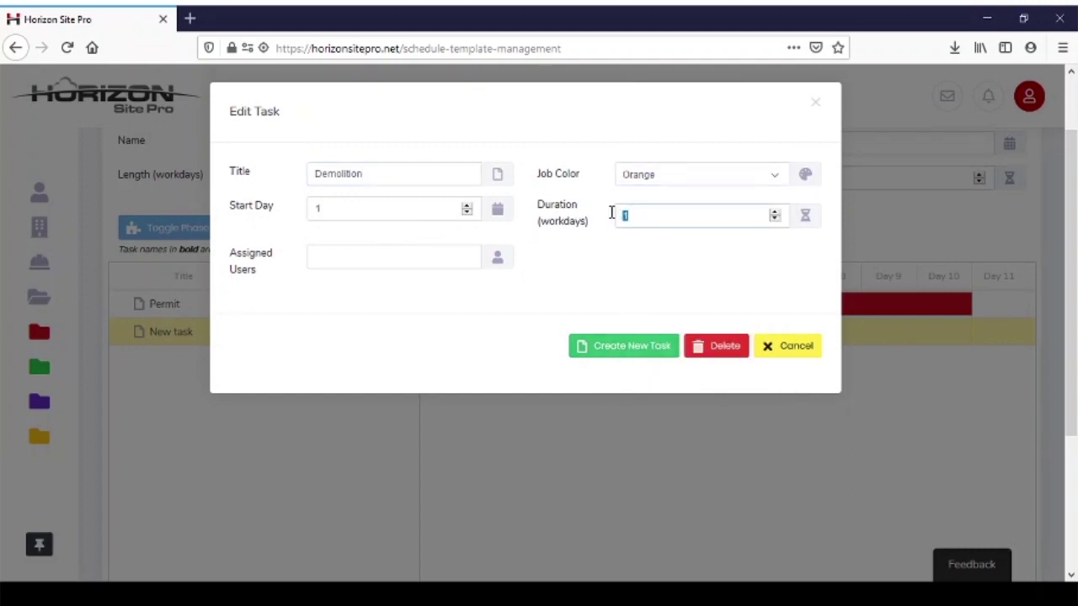
pyautogui.write('5')
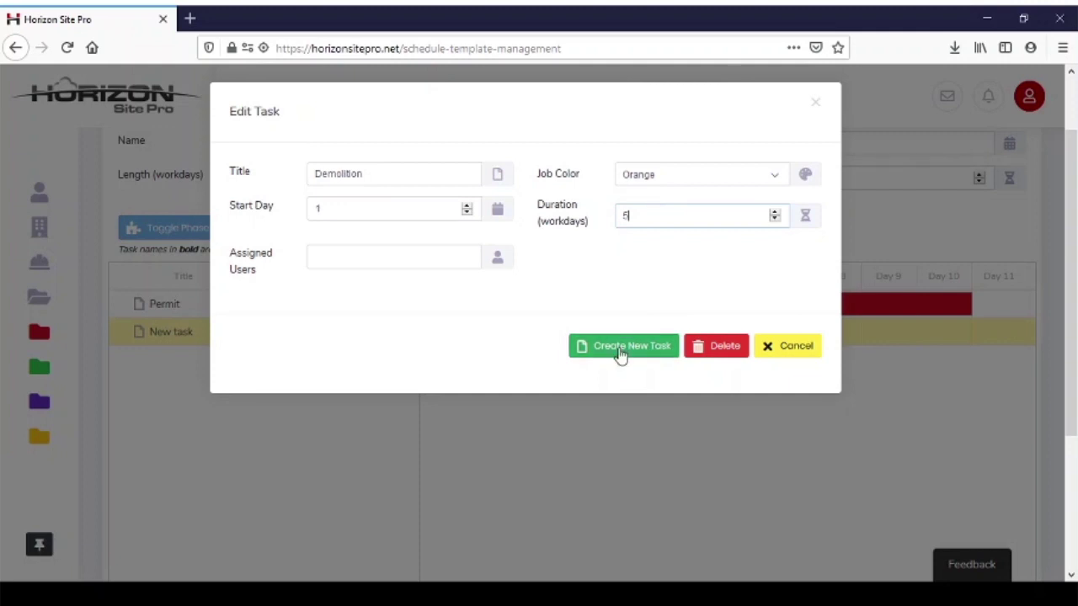
pyautogui.click(621, 352)
pyautogui.moveTo(493, 337); pyautogui.dragTo(708, 339)
# Step: Link the end of Permit to the end of Demolition, and delete that link
pyautogui.moveTo(962, 315)
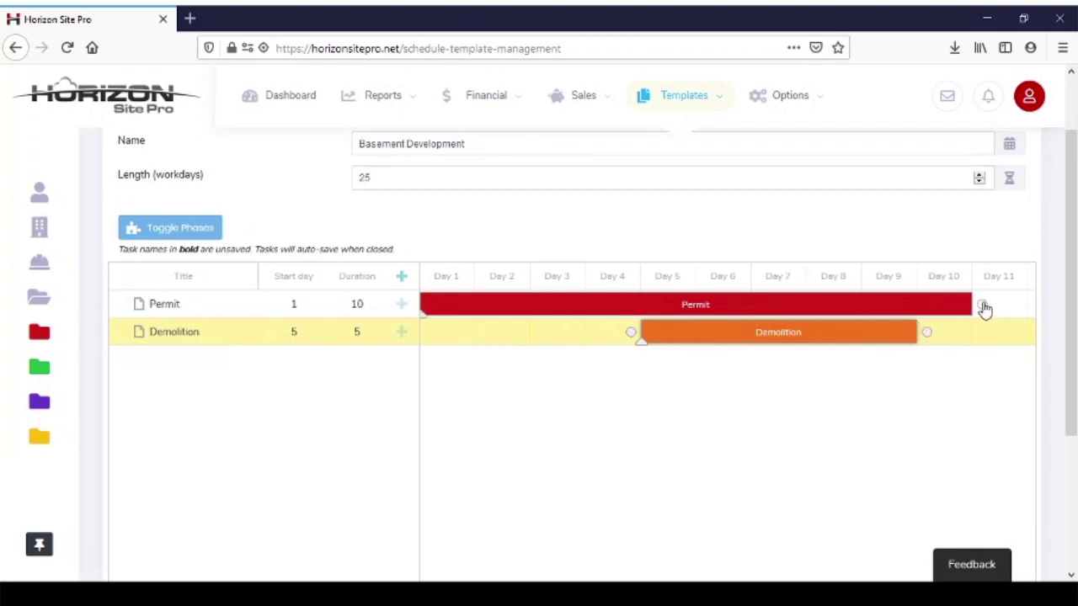
pyautogui.moveTo(983, 306); pyautogui.dragTo(893, 330)
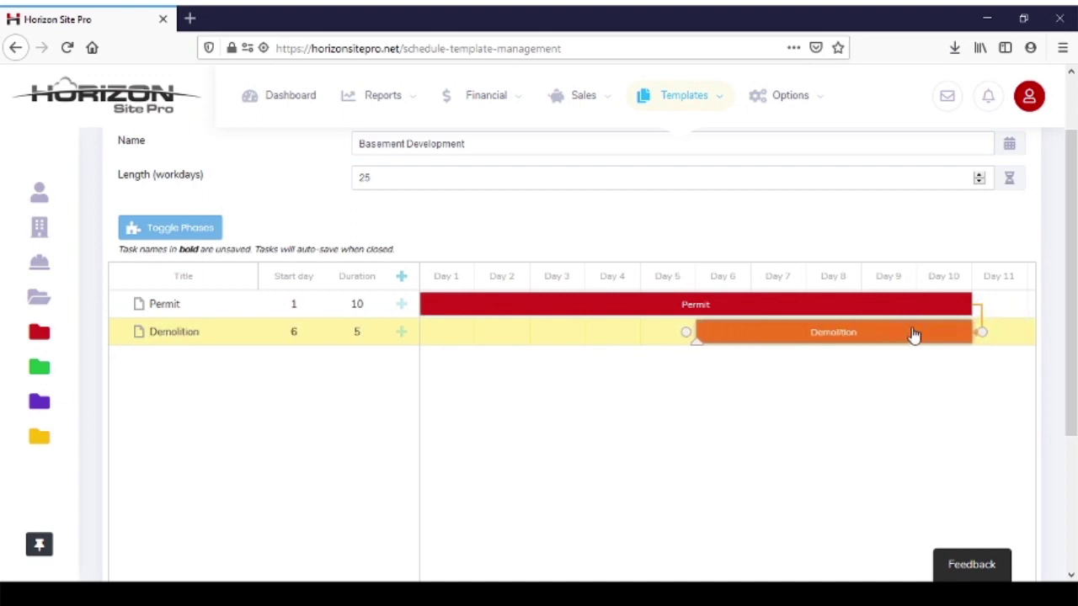
pyautogui.doubleClick(979, 327)
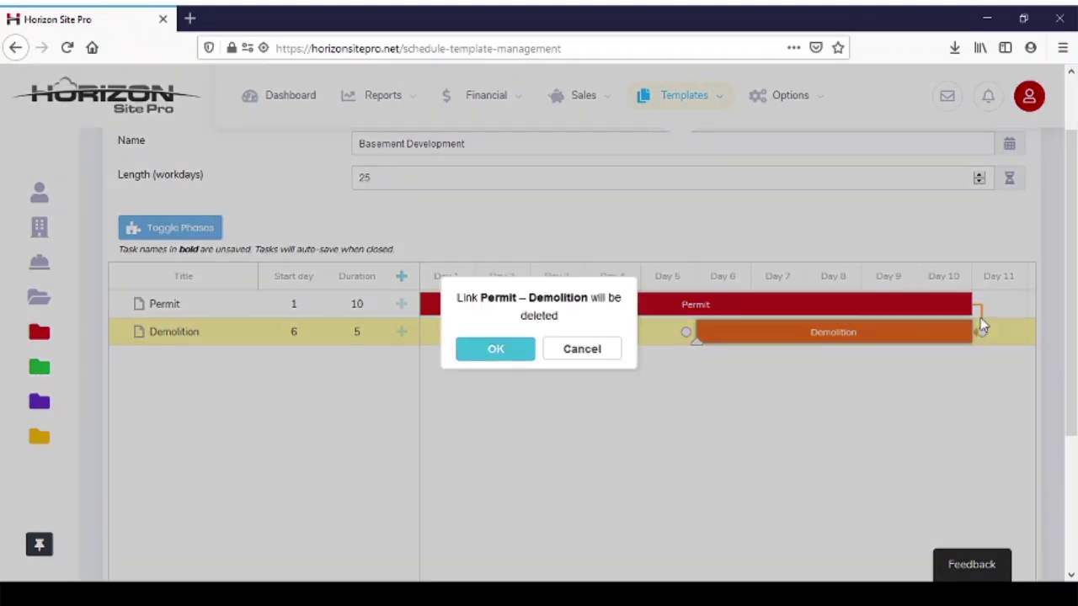
pyautogui.click(496, 349)
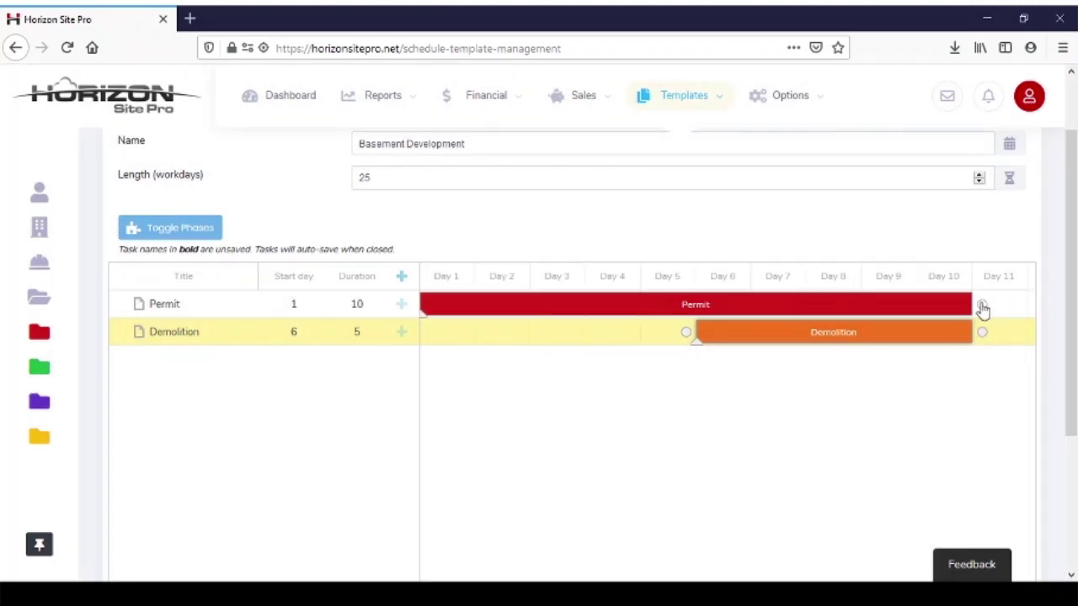
# Step: Link the end of the Permit task to the start of the Demolition task so demolition follows the permit
pyautogui.moveTo(983, 310); pyautogui.dragTo(686, 335)
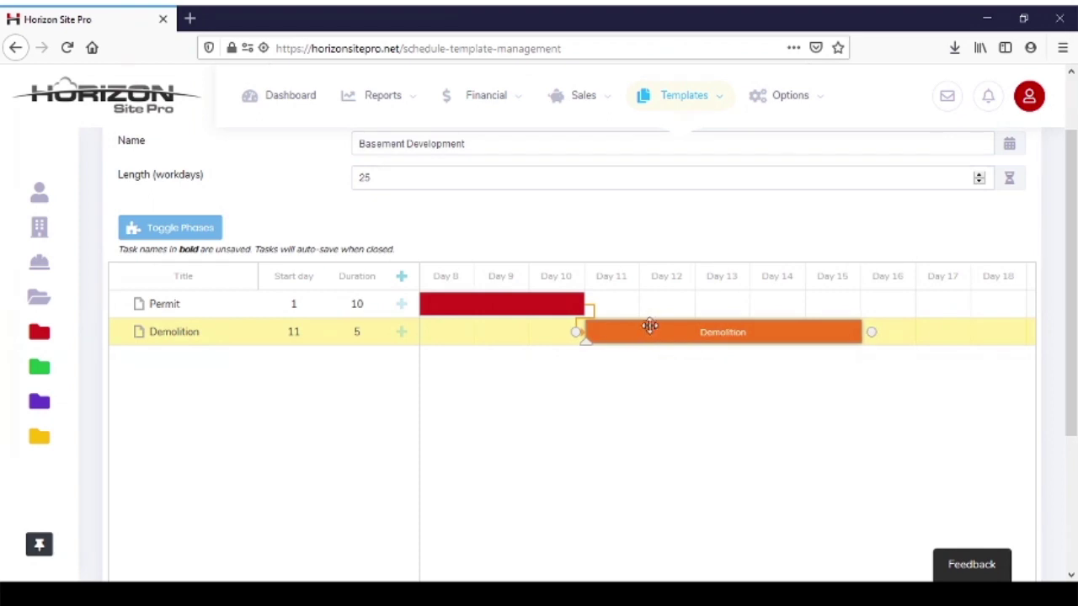
pyautogui.moveTo(649, 325); pyautogui.dragTo(688, 334)
pyautogui.moveTo(583, 309); pyautogui.dragTo(584, 333)
# Step: Raise the Demolition bar's progress to about half, and reset it to zero
pyautogui.moveTo(587, 340); pyautogui.dragTo(698, 335)
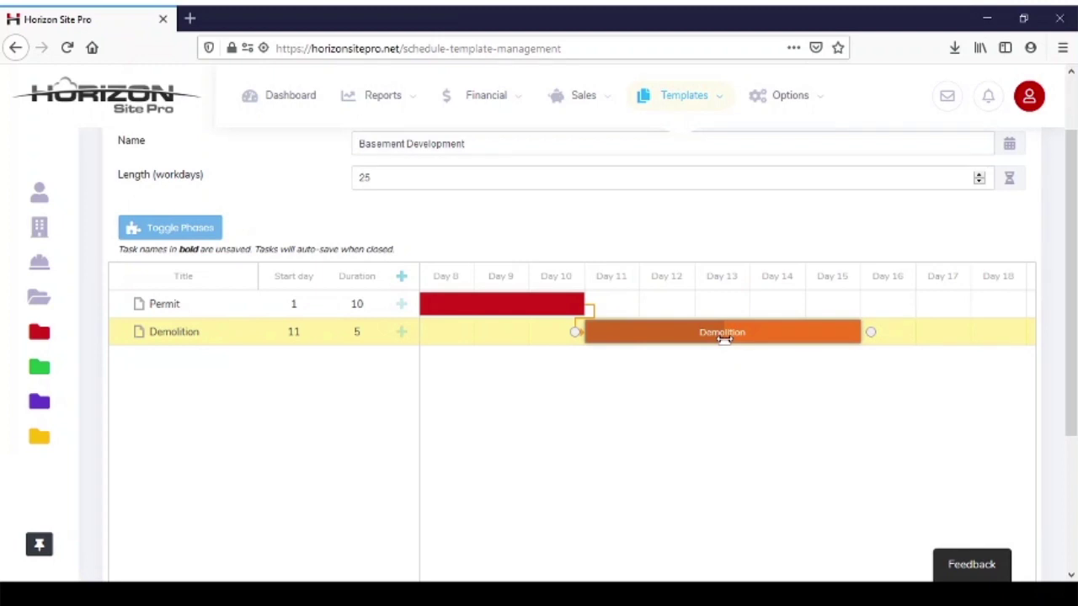
pyautogui.moveTo(724, 337); pyautogui.dragTo(580, 331)
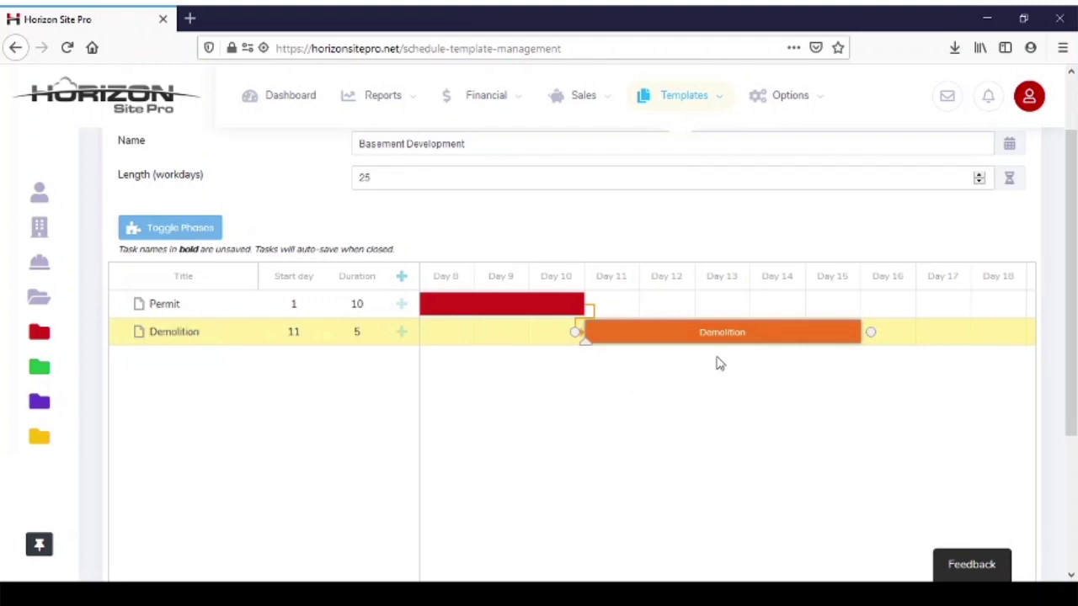
# Step: Review the Demolition task's details without saving changes, and trace its link from Permit
pyautogui.doubleClick(679, 334)
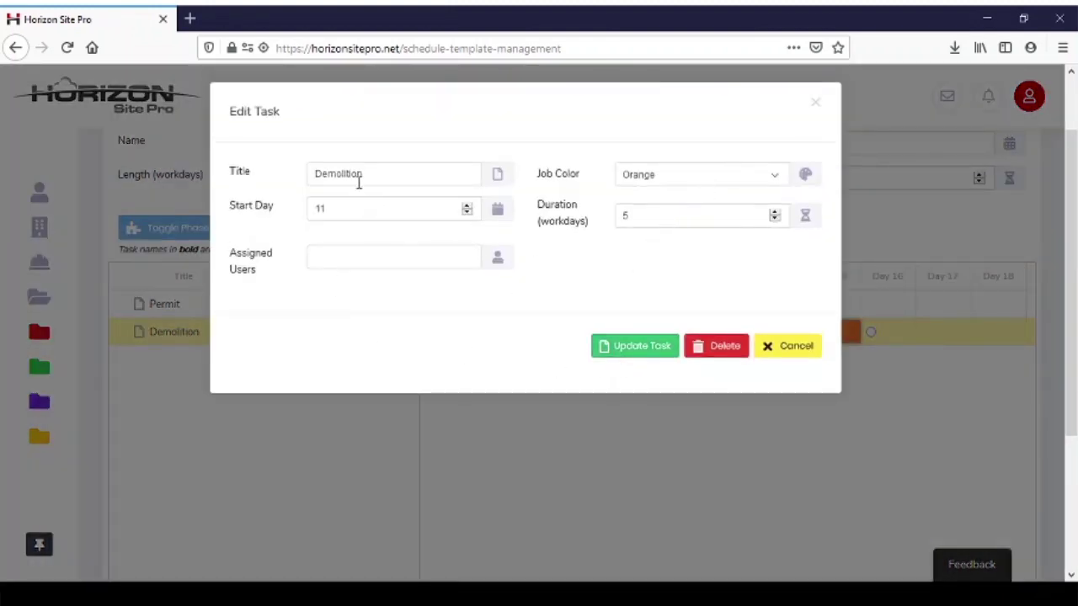
pyautogui.click(796, 347)
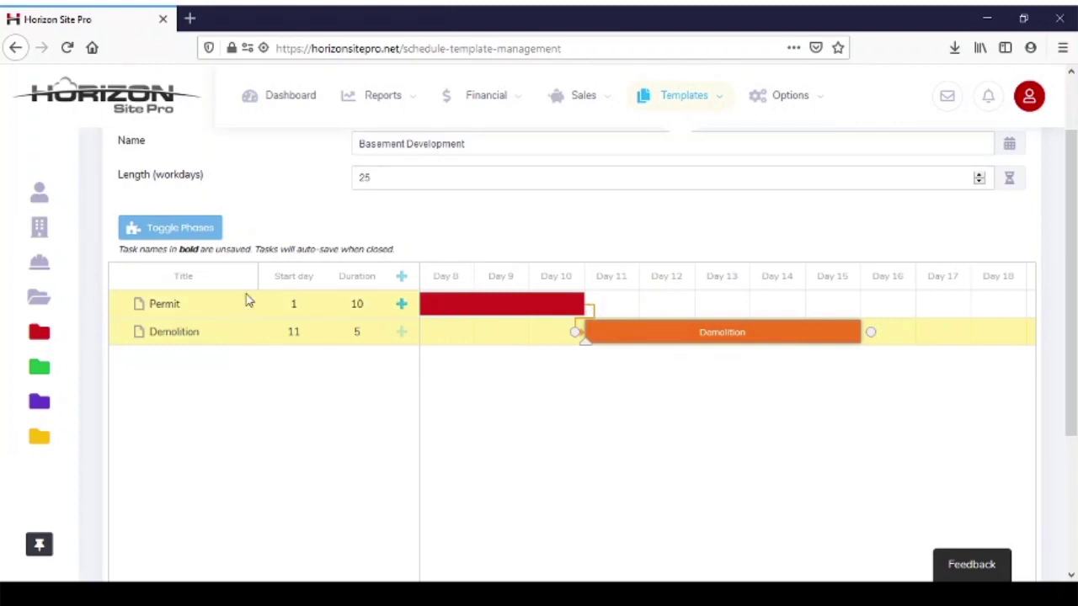
pyautogui.moveTo(597, 313); pyautogui.dragTo(577, 332)
# Step: Create a subtask titled test under the Permit task
pyautogui.click(402, 307)
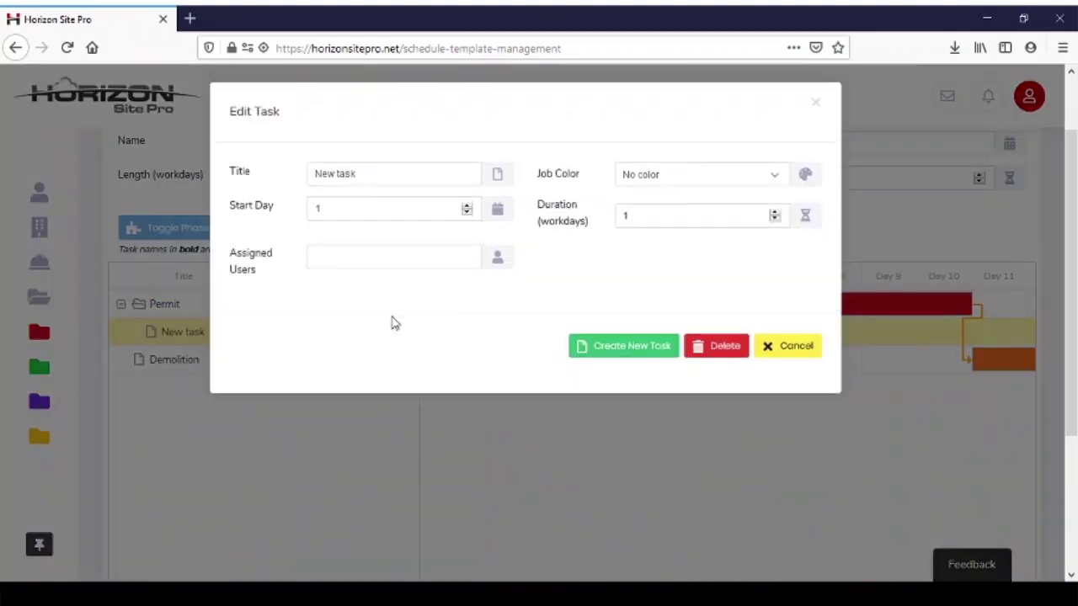
pyautogui.moveTo(360, 174); pyautogui.dragTo(300, 174)
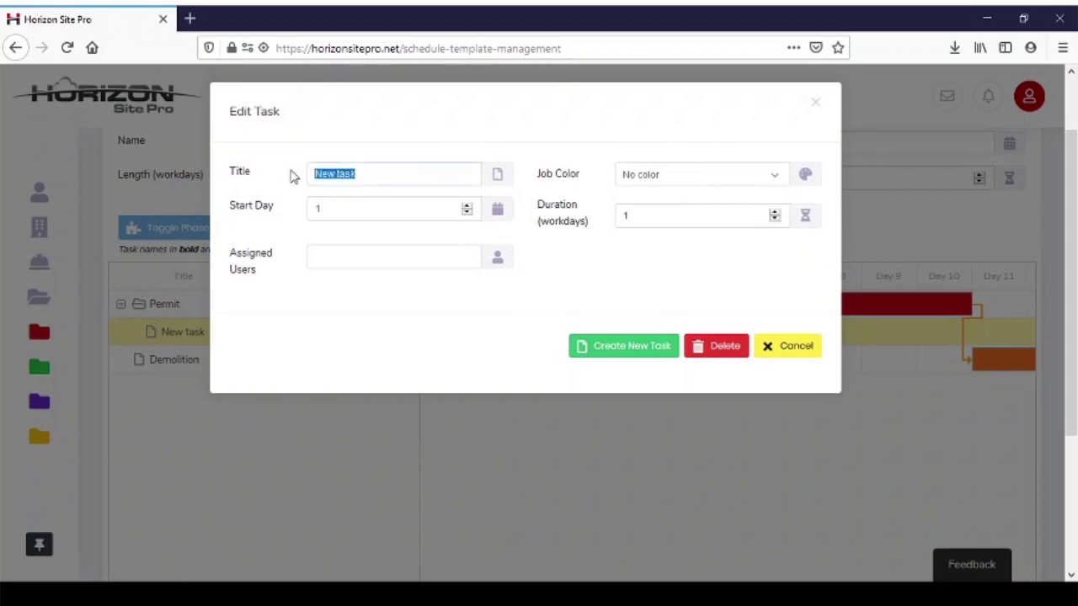
pyautogui.write('1')
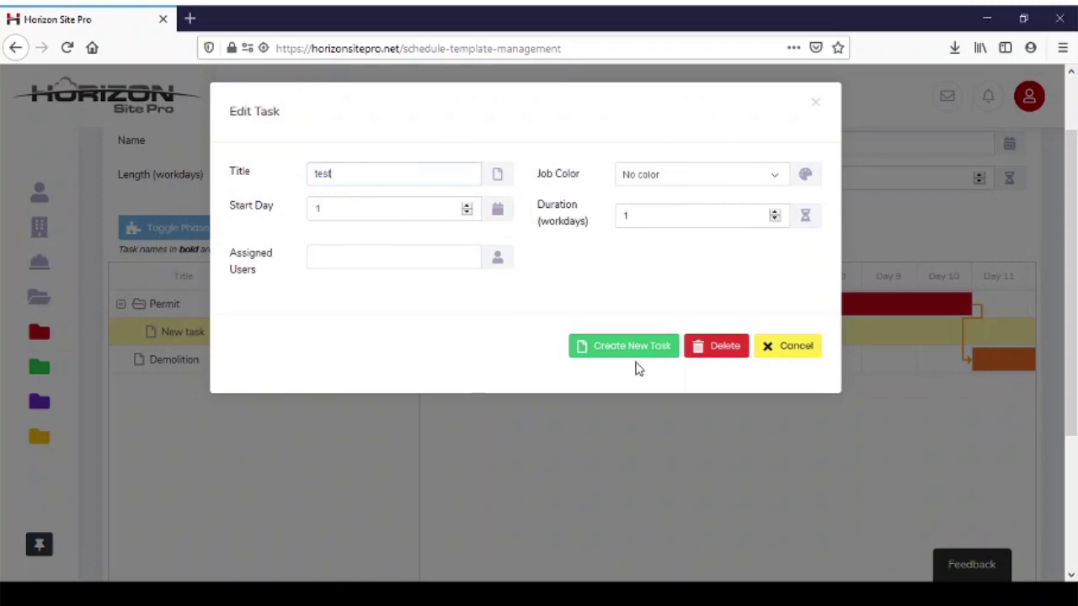
pyautogui.write('est')
pyautogui.click(641, 348)
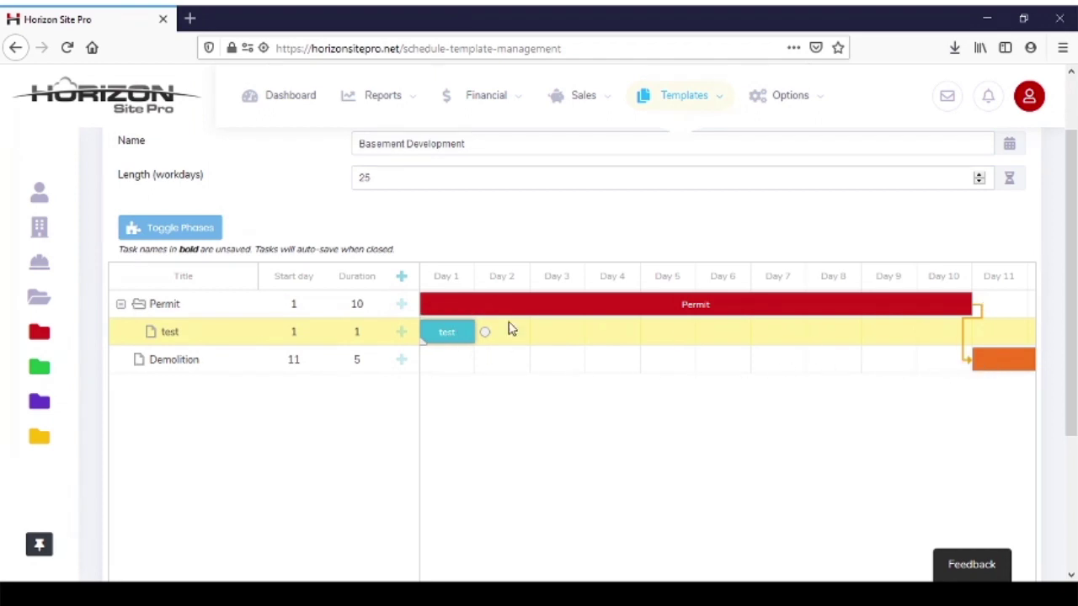
# Step: Delete the test subtask under the Permit task
pyautogui.doubleClick(444, 335)
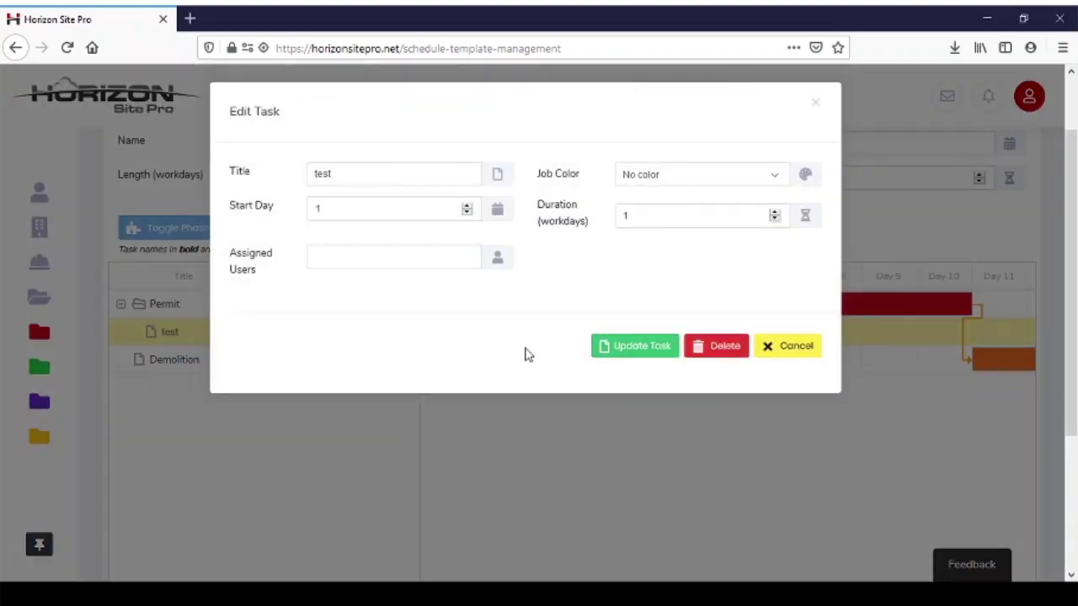
pyautogui.click(720, 352)
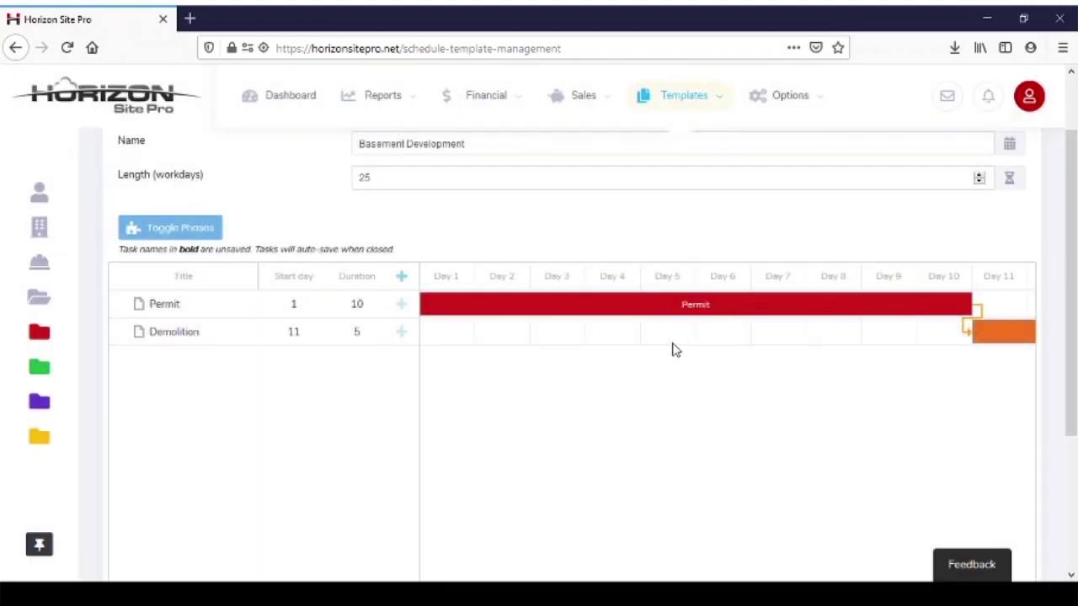
# Step: Create a new top-level task titled Framing with a yellow job color and a duration of 3 workdays
pyautogui.click(402, 279)
pyautogui.moveTo(377, 173); pyautogui.dragTo(291, 175)
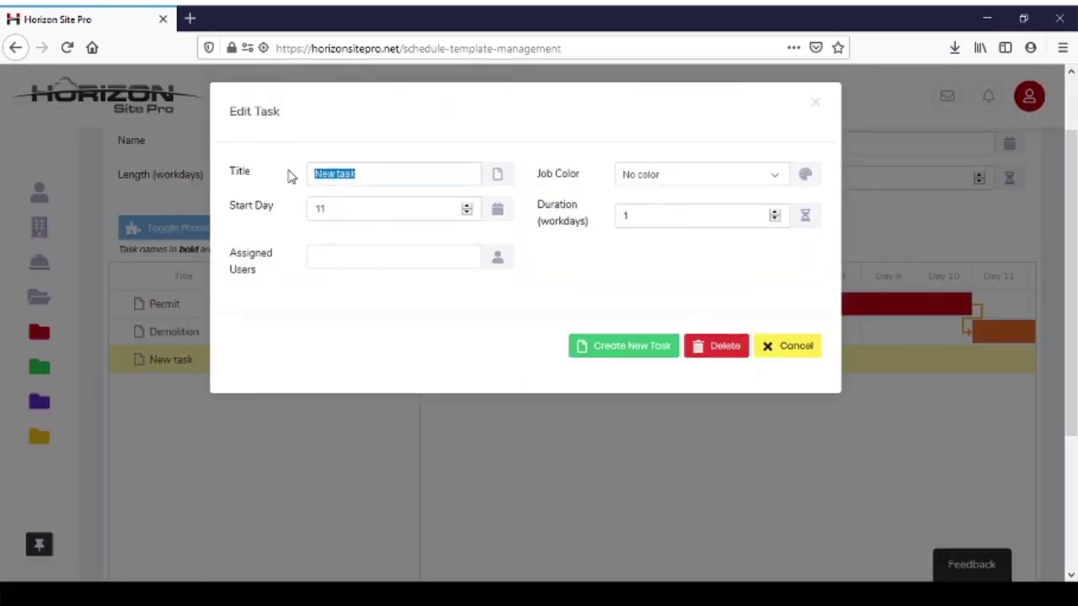
pyautogui.write('Framing')
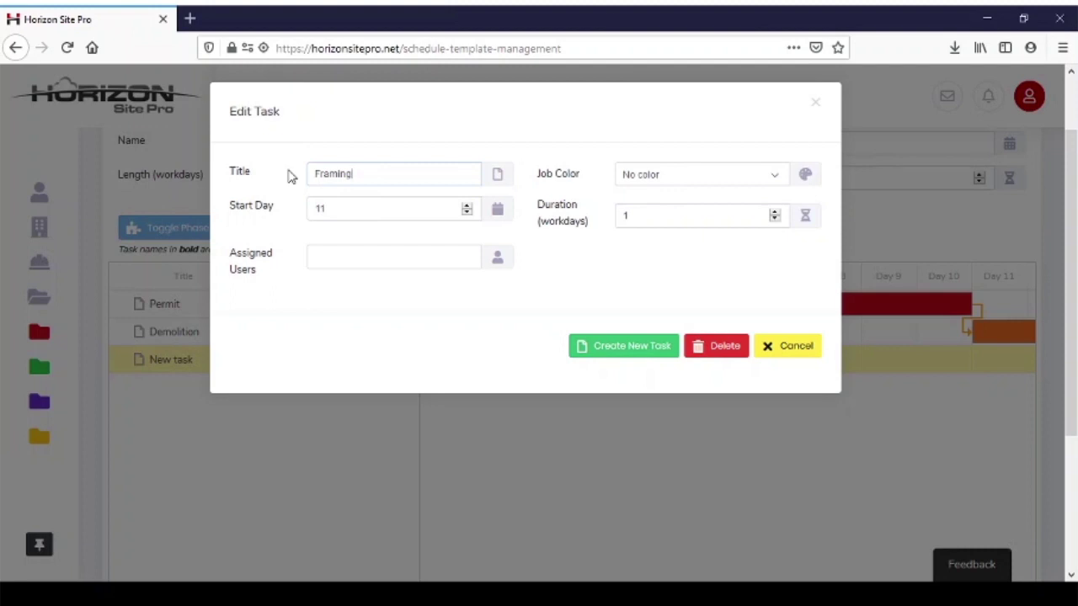
pyautogui.click(676, 175)
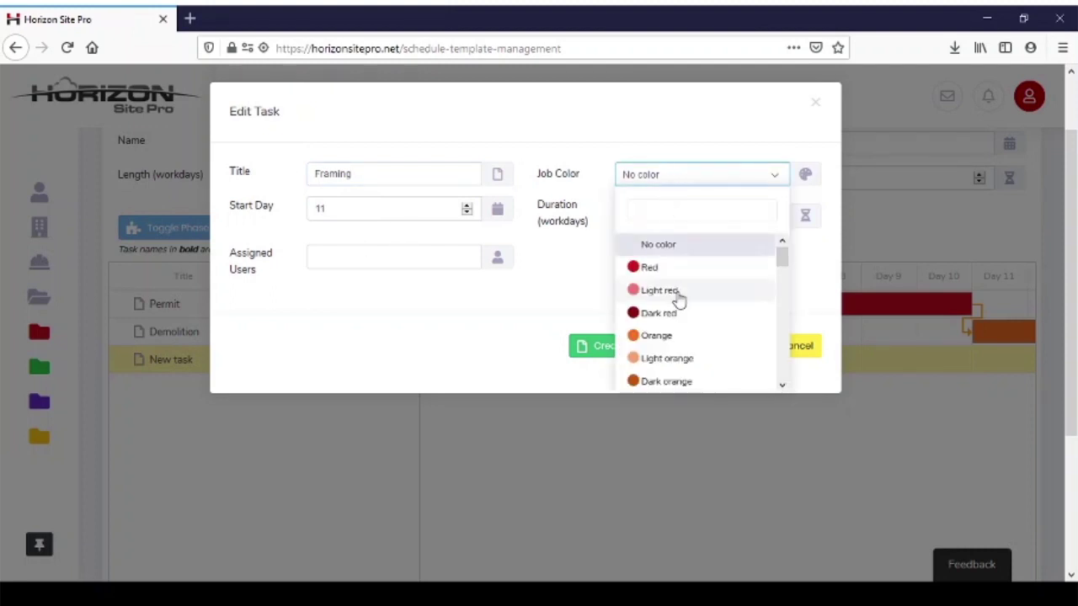
pyautogui.scroll(-1, 677, 298)
pyautogui.click(655, 328)
pyautogui.click(645, 210)
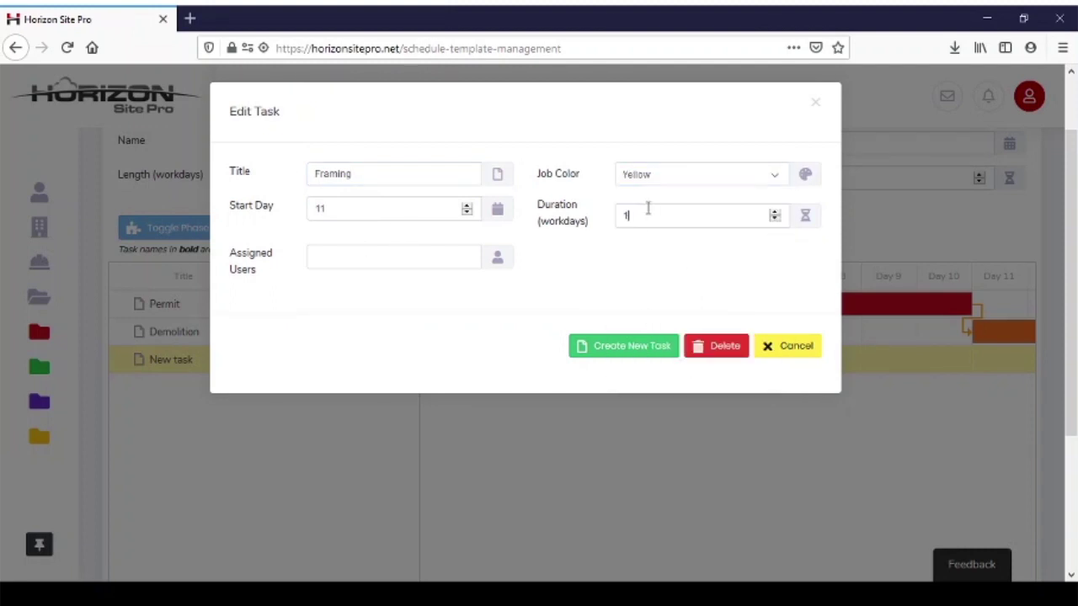
pyautogui.write('3')
pyautogui.click(623, 349)
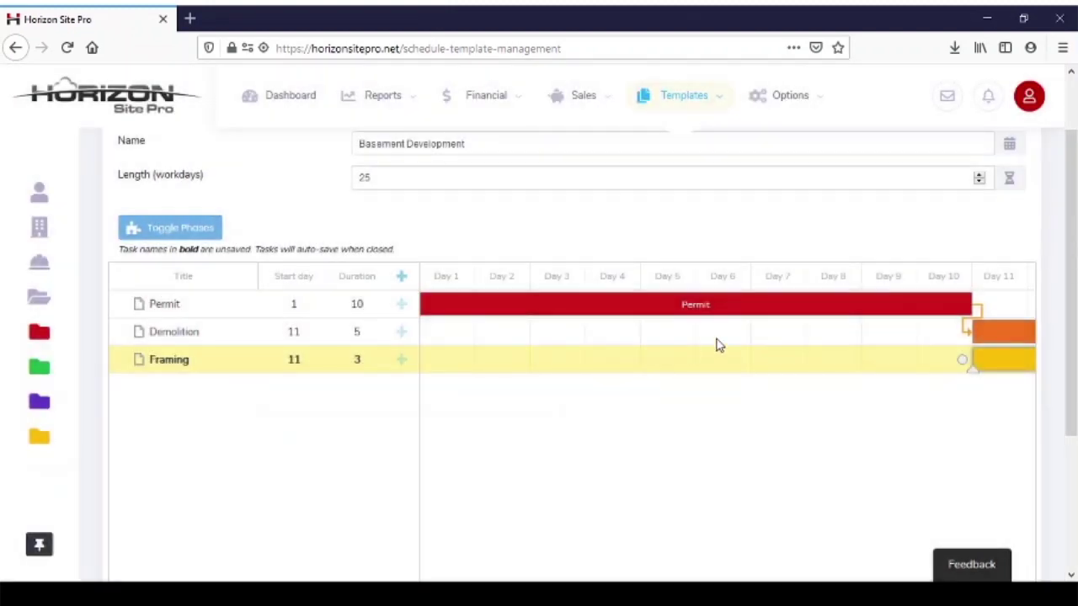
# Step: Link the end of the Permit task to the start of the Framing task, and remove that link
pyautogui.moveTo(813, 345); pyautogui.dragTo(505, 332)
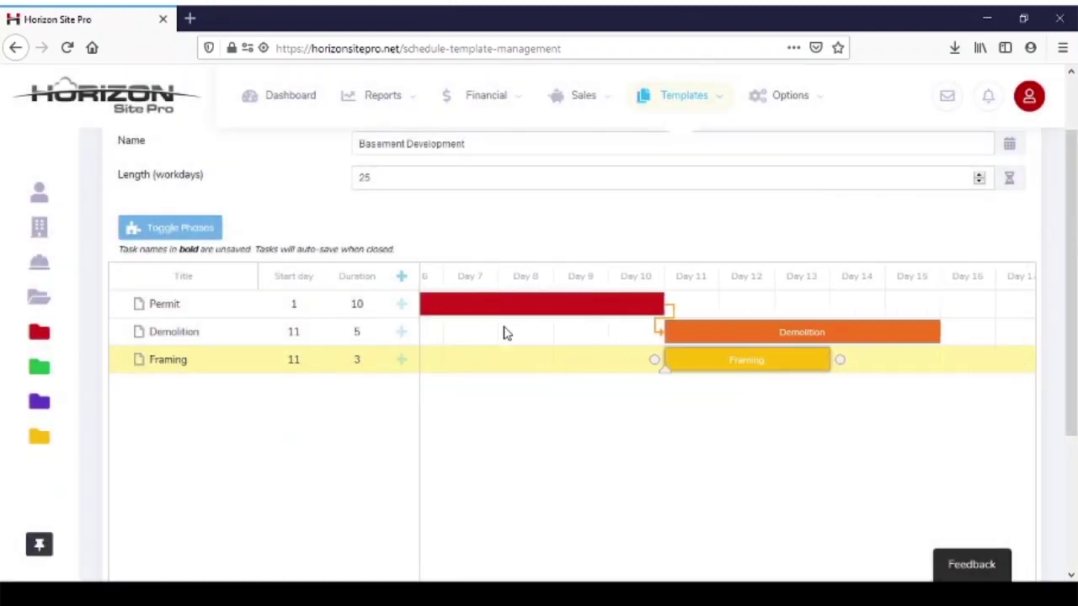
pyautogui.moveTo(613, 344); pyautogui.dragTo(532, 371)
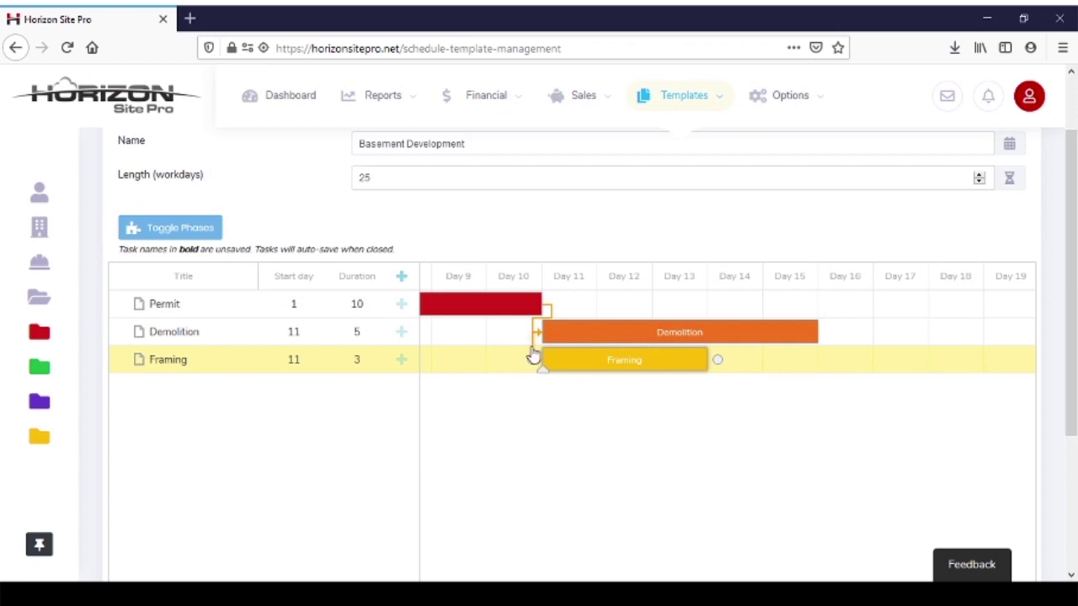
pyautogui.click(534, 336)
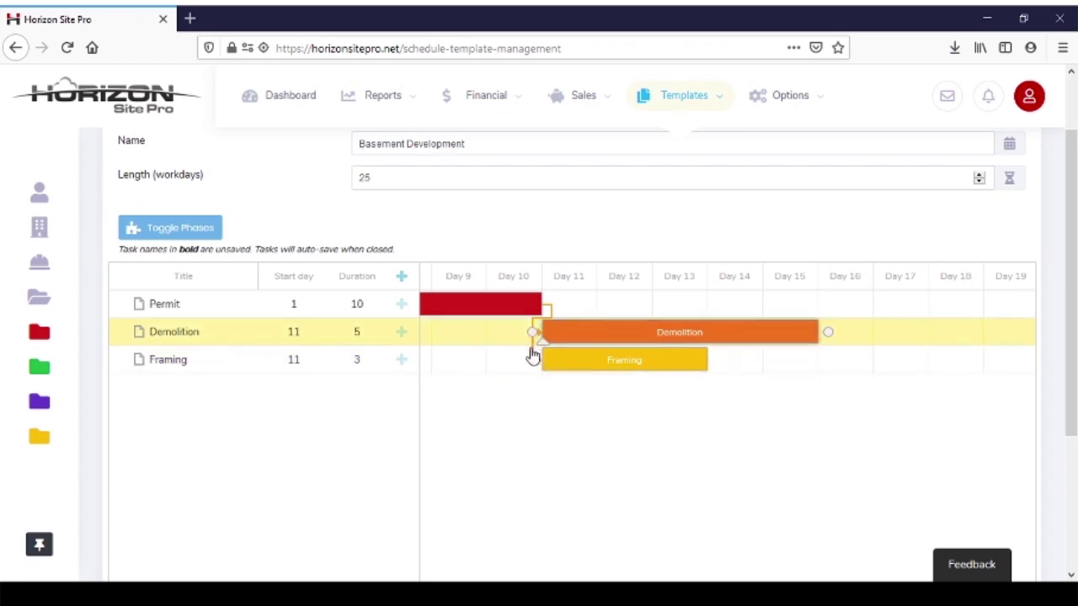
pyautogui.doubleClick(533, 354)
pyautogui.click(505, 356)
pyautogui.moveTo(552, 308); pyautogui.dragTo(539, 360)
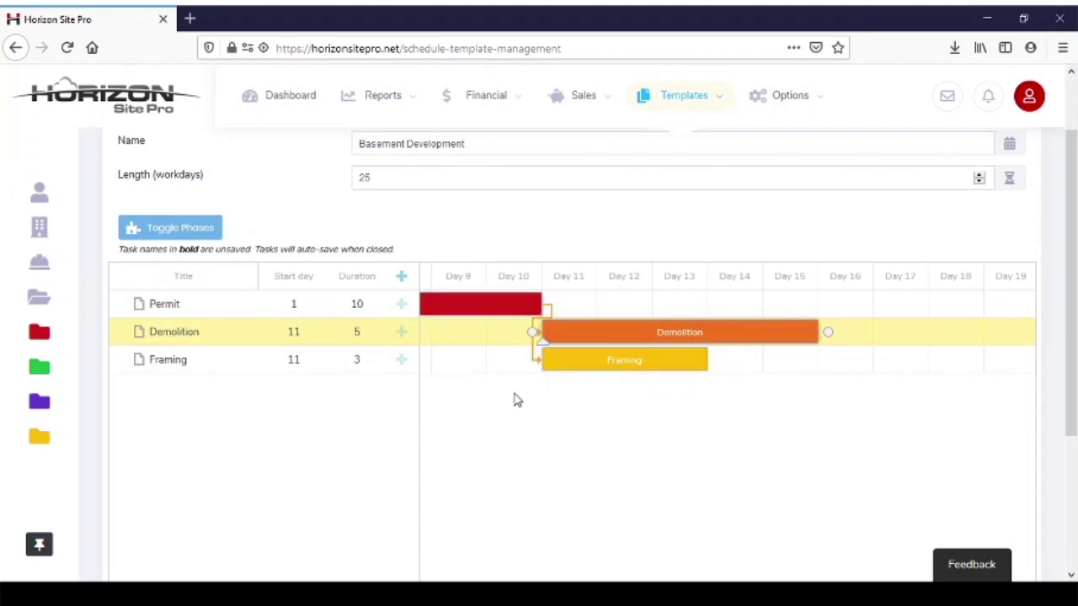
pyautogui.doubleClick(531, 345)
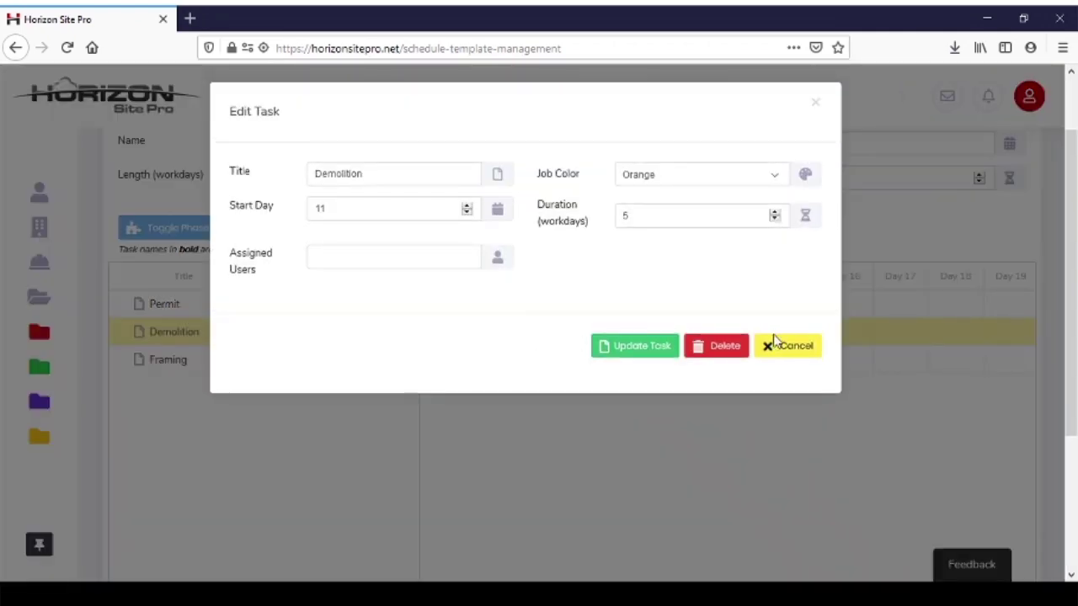
pyautogui.click(782, 348)
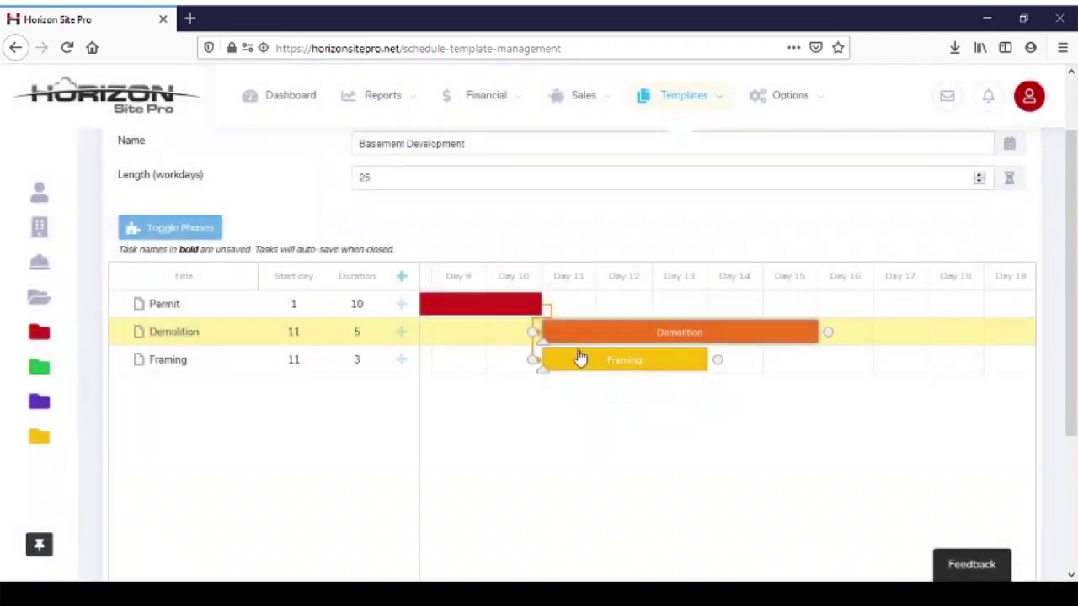
pyautogui.doubleClick(534, 356)
pyautogui.click(513, 358)
# Step: Link the end of the Demolition task to the start of the Framing task so framing starts on day 16
pyautogui.moveTo(581, 366); pyautogui.dragTo(806, 363)
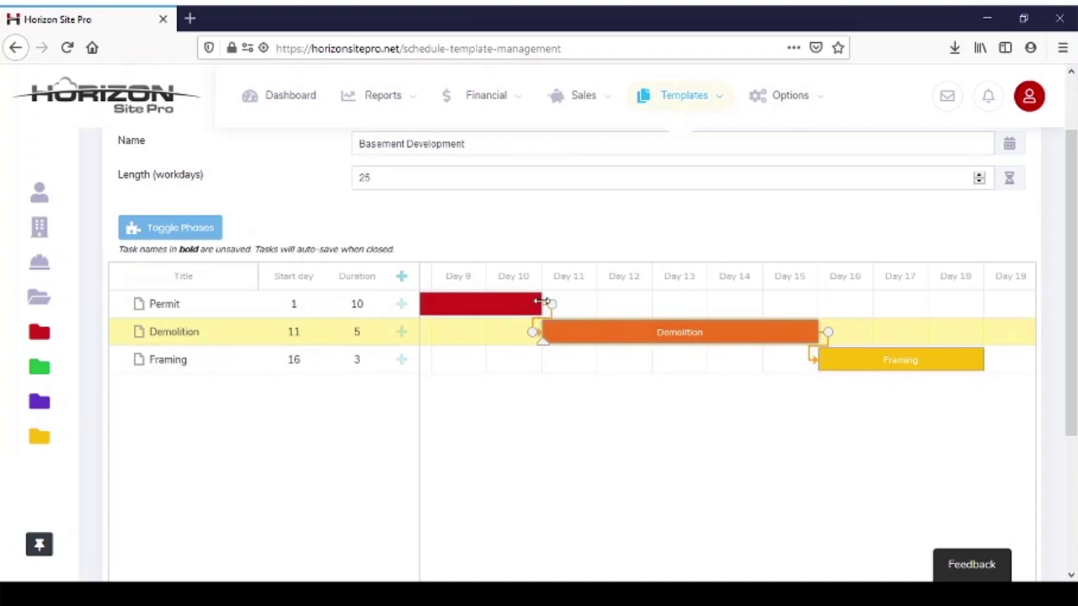
# Step: Extend the Permit task to 11 days, and shorten it back to 10 days
pyautogui.moveTo(542, 302); pyautogui.dragTo(600, 304)
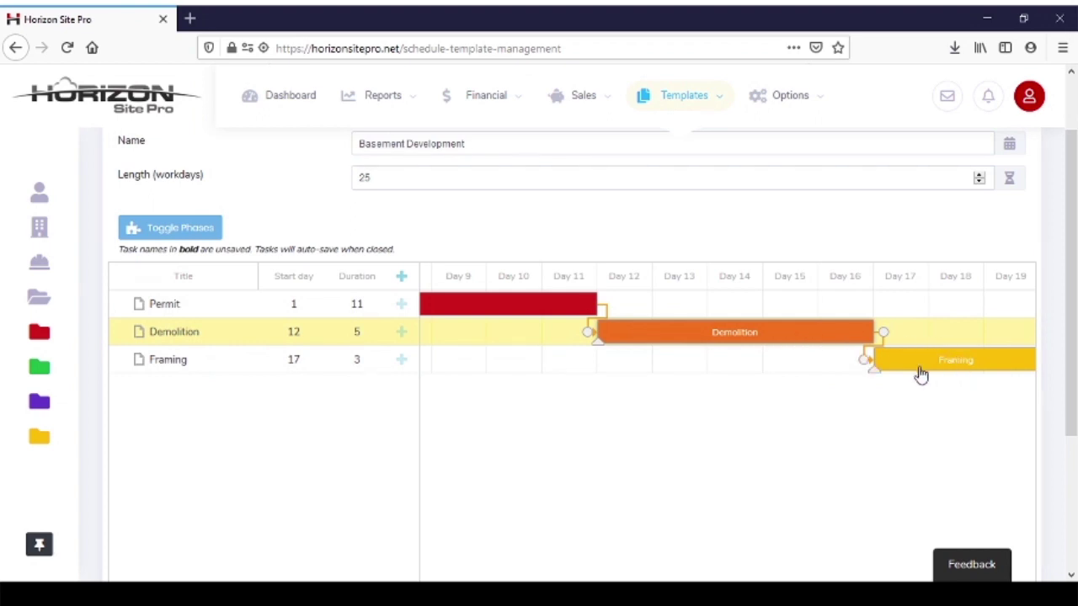
pyautogui.moveTo(597, 300); pyautogui.dragTo(543, 304)
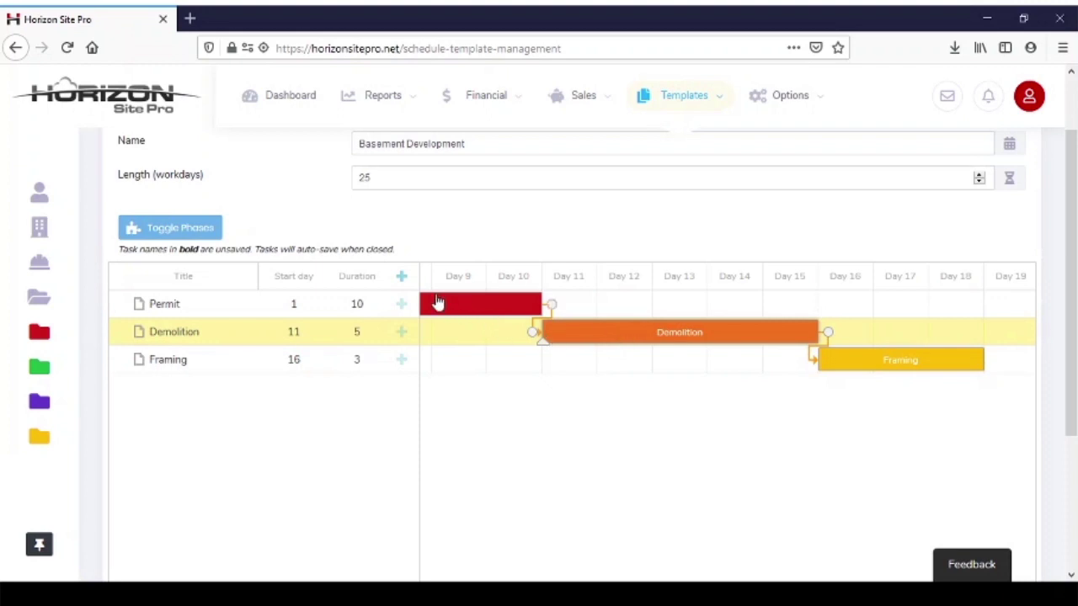
# Step: Shift the Demolition task to start on day 13 and on day 14, moving it back to day 11 each time
pyautogui.moveTo(630, 336); pyautogui.dragTo(744, 344)
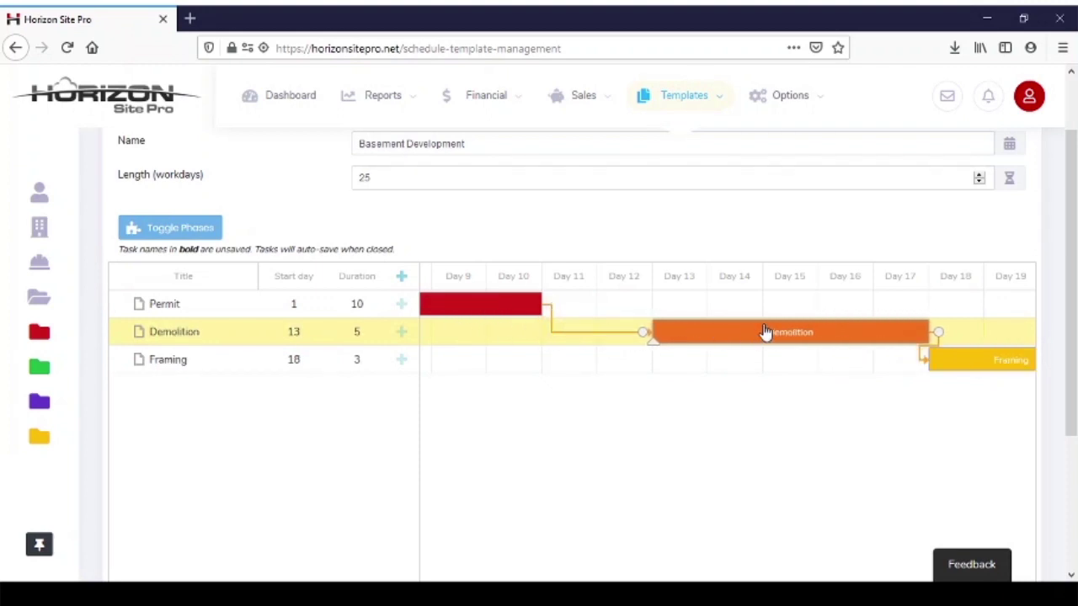
pyautogui.moveTo(775, 342); pyautogui.dragTo(677, 339)
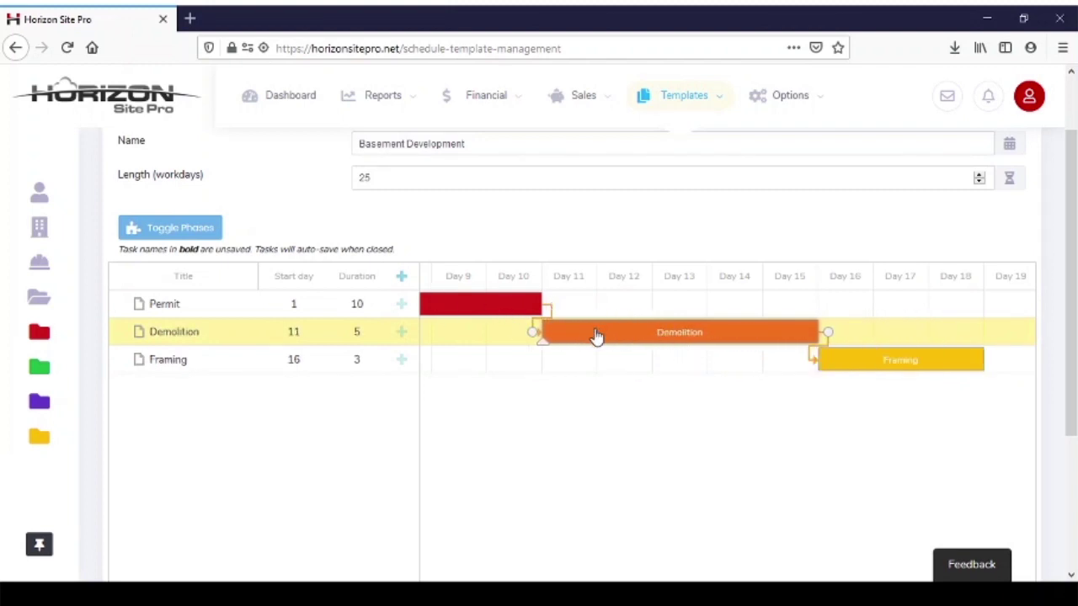
pyautogui.moveTo(597, 339); pyautogui.dragTo(669, 335)
pyautogui.moveTo(588, 337); pyautogui.dragTo(753, 334)
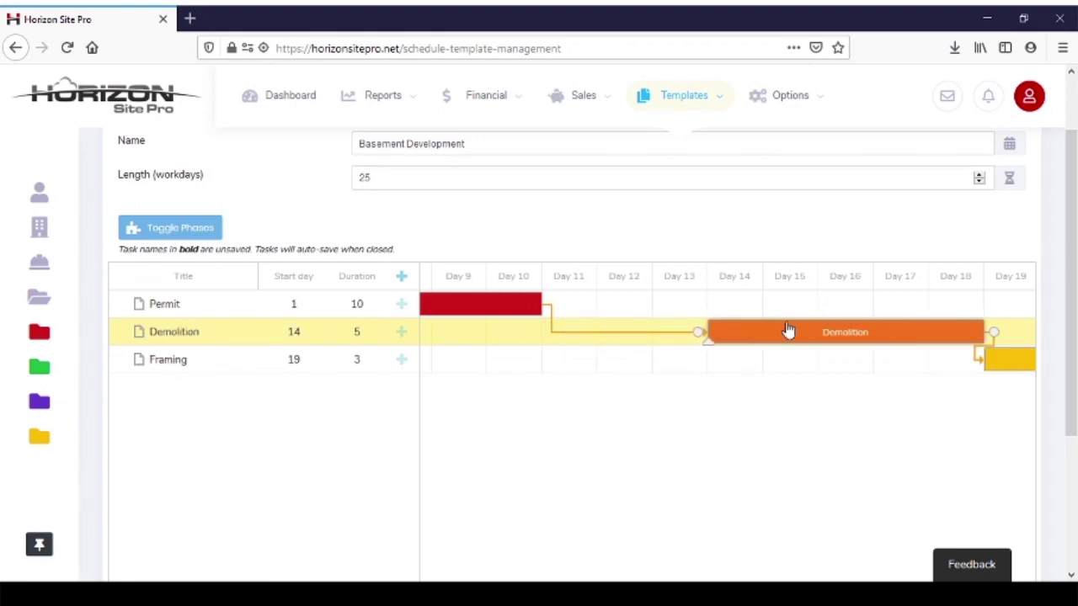
pyautogui.moveTo(779, 333); pyautogui.dragTo(619, 332)
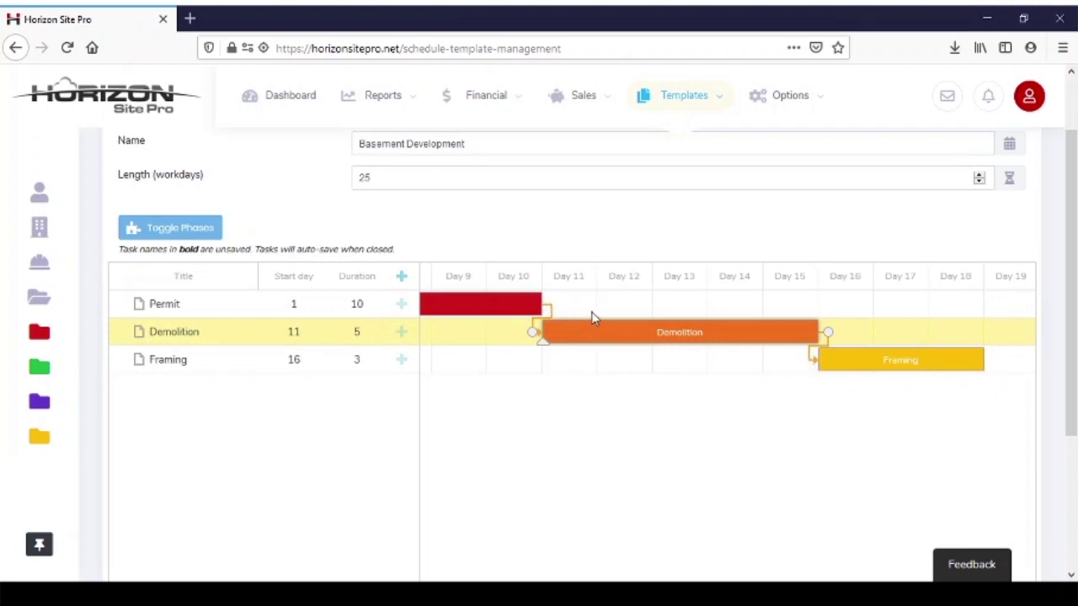
pyautogui.scroll(2, 592, 308)
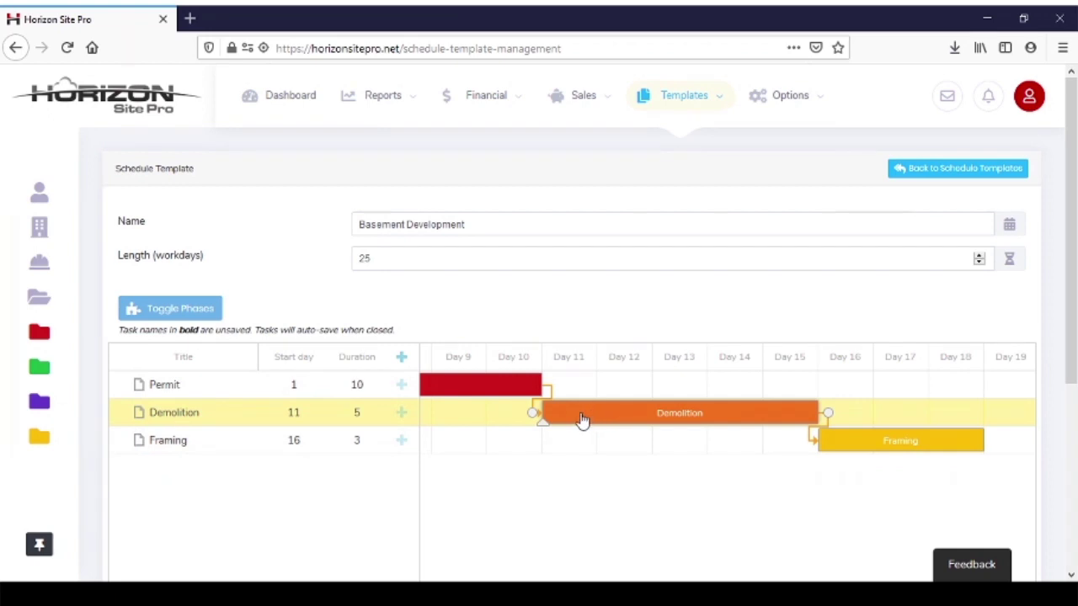
pyautogui.moveTo(583, 420); pyautogui.dragTo(692, 416)
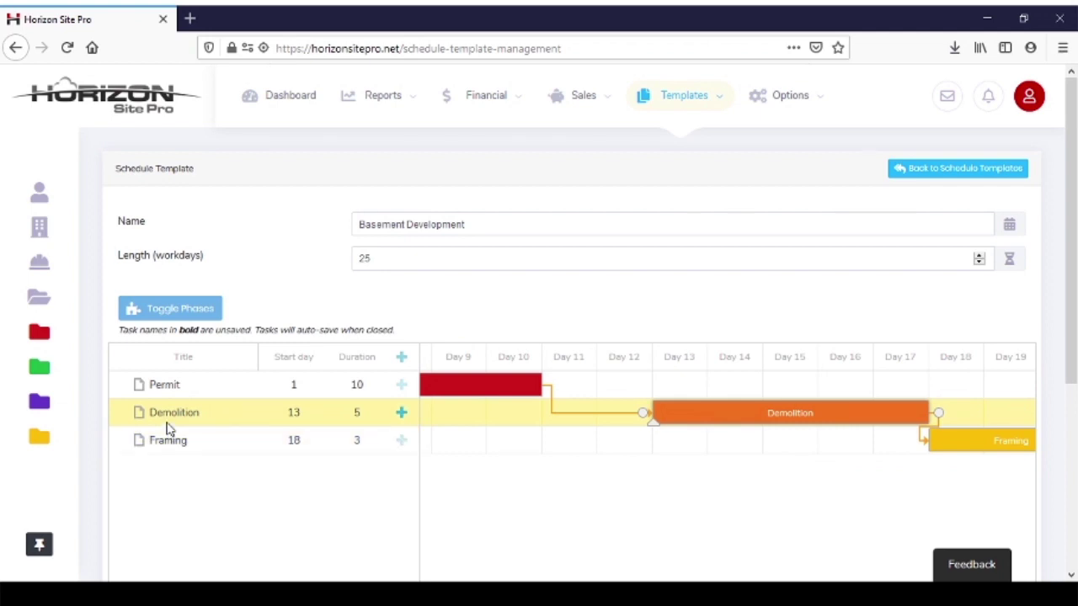
pyautogui.moveTo(746, 421); pyautogui.dragTo(636, 415)
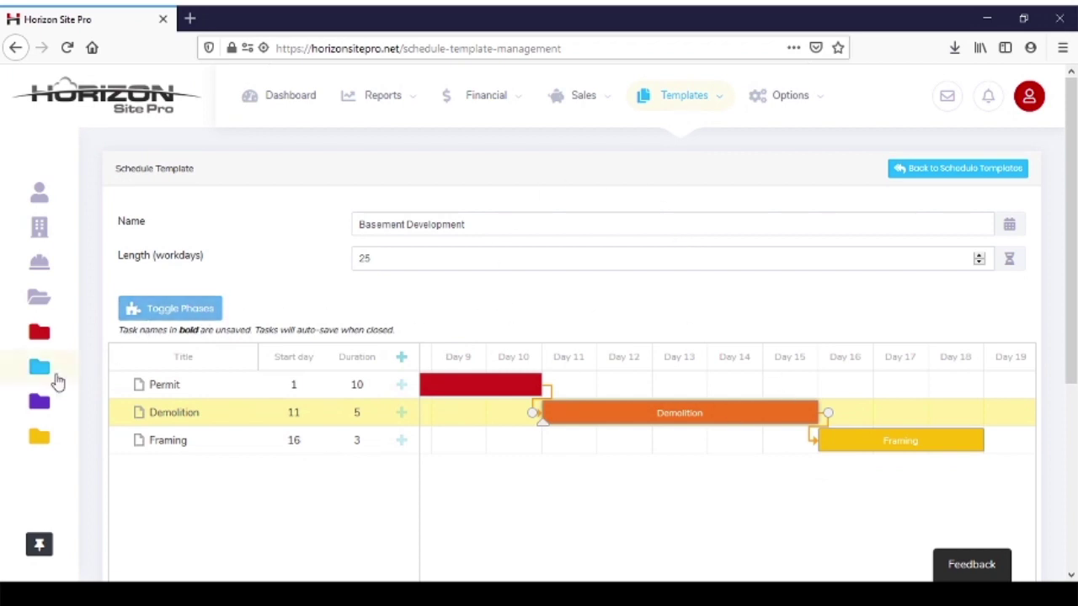
# Step: Reorder the task list so Framing sits above Demolition, and move it back below Demolition
pyautogui.moveTo(48, 401)
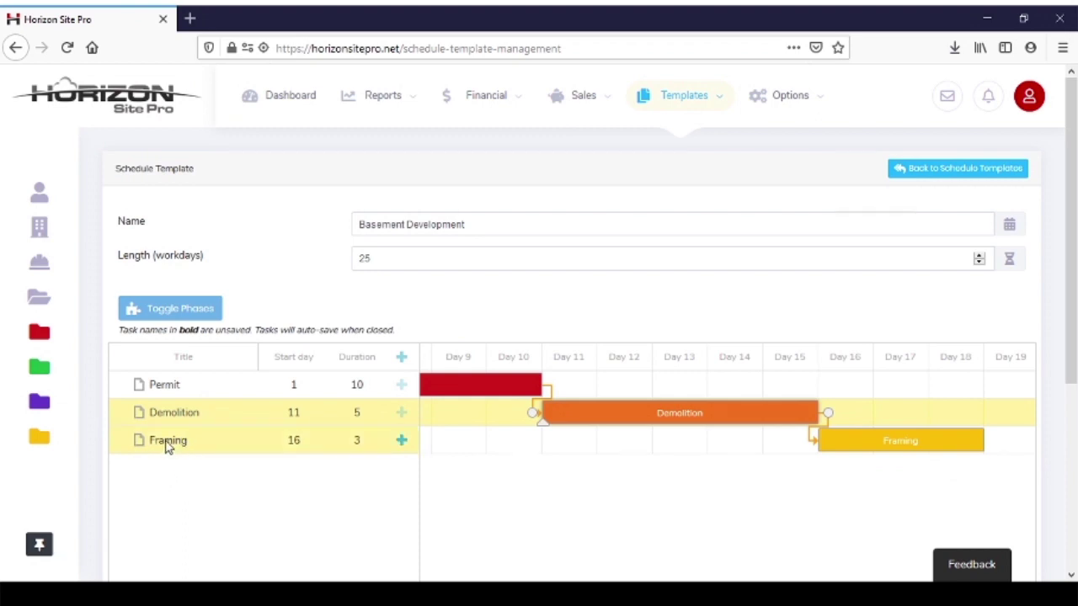
pyautogui.moveTo(166, 446); pyautogui.dragTo(169, 412)
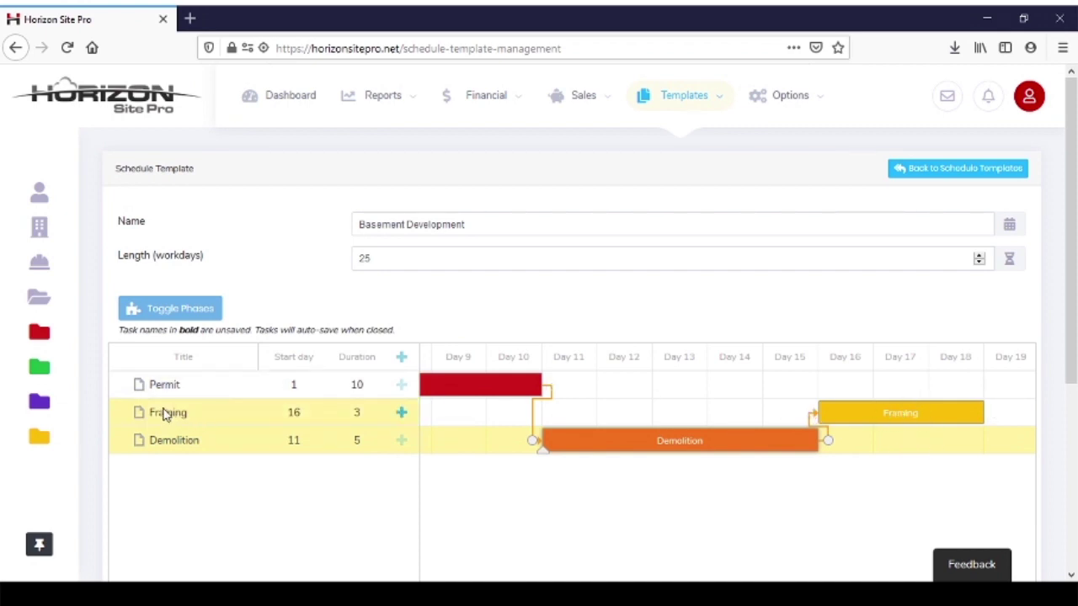
pyautogui.moveTo(166, 415); pyautogui.dragTo(166, 448)
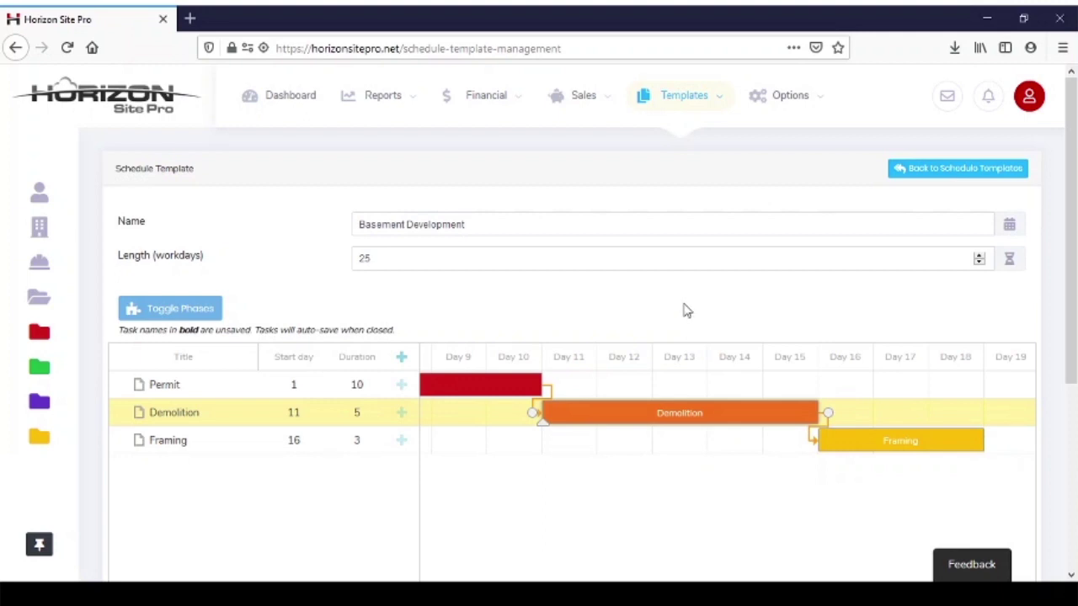
# Step: Return to the schedule templates list and open the schedule of the yellow-marked renovation project
pyautogui.click(958, 170)
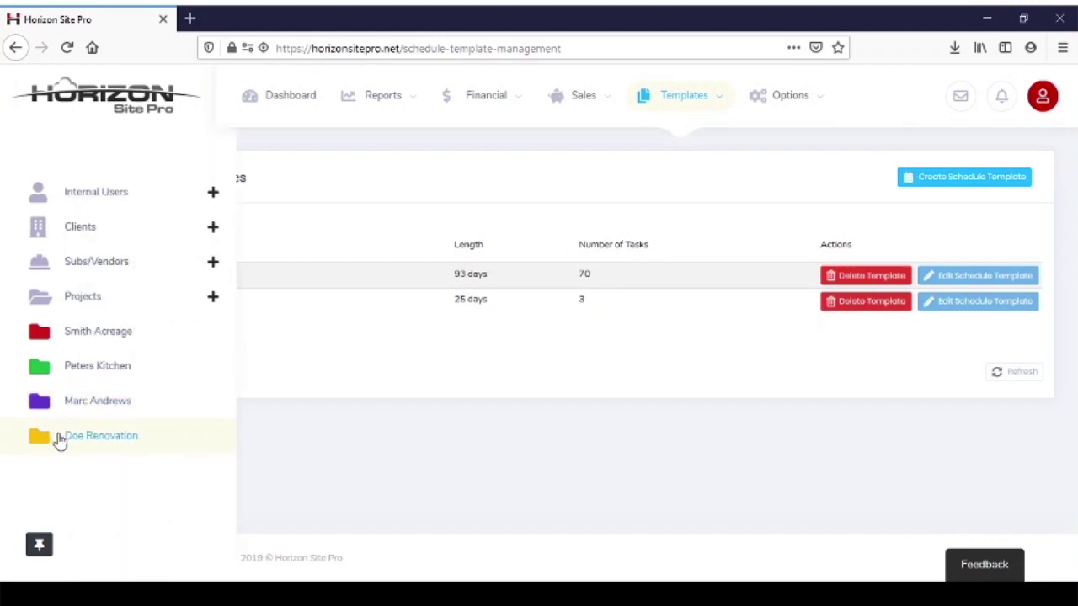
pyautogui.click(68, 439)
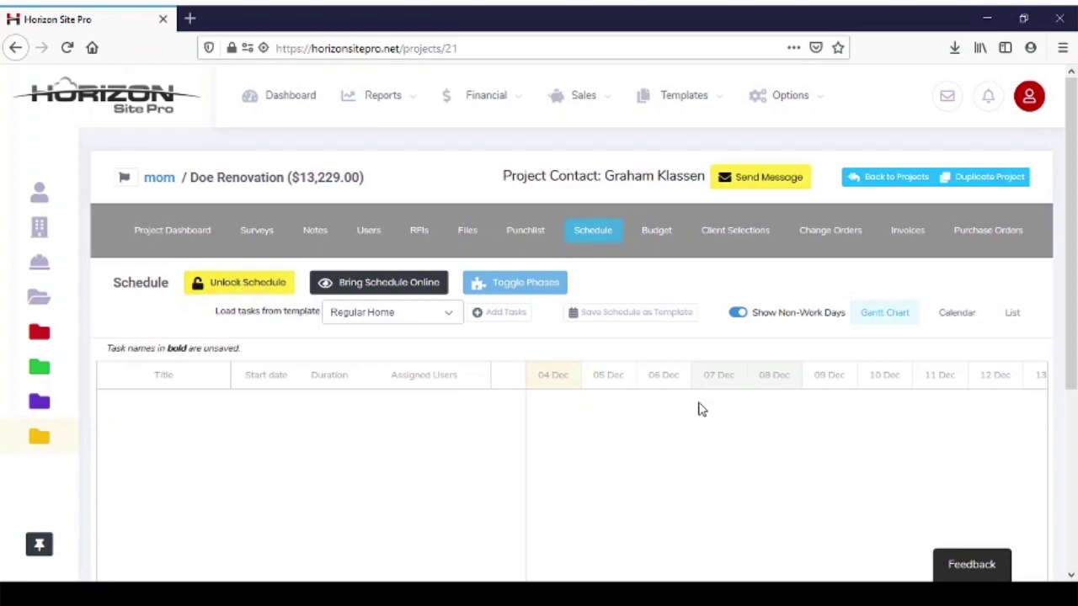
# Step: Unlock the project's schedule for editing, and lock it again
pyautogui.scroll(-1, 706, 444)
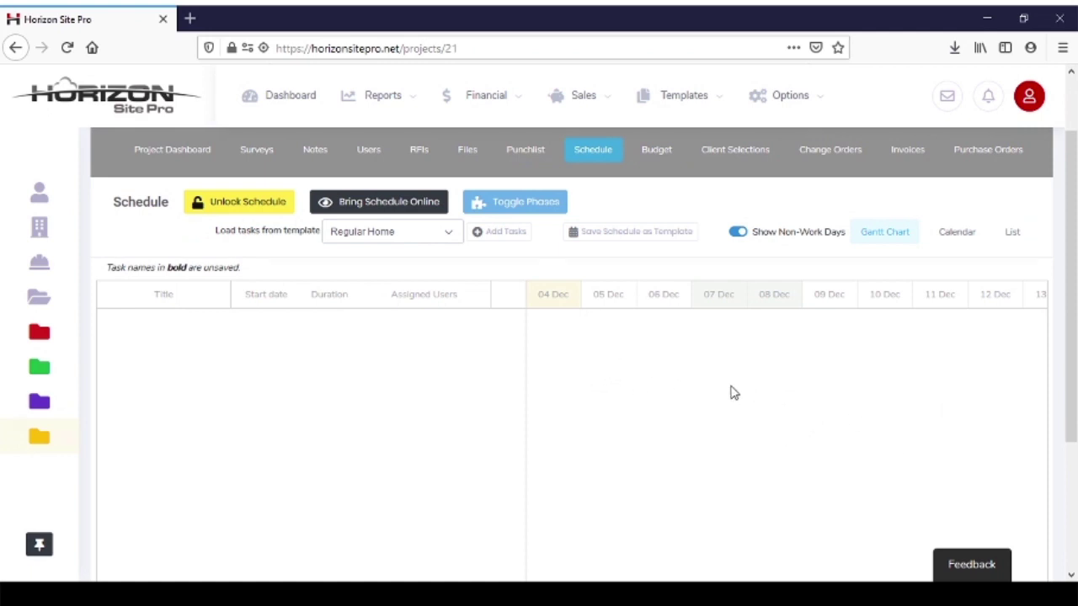
pyautogui.click(242, 206)
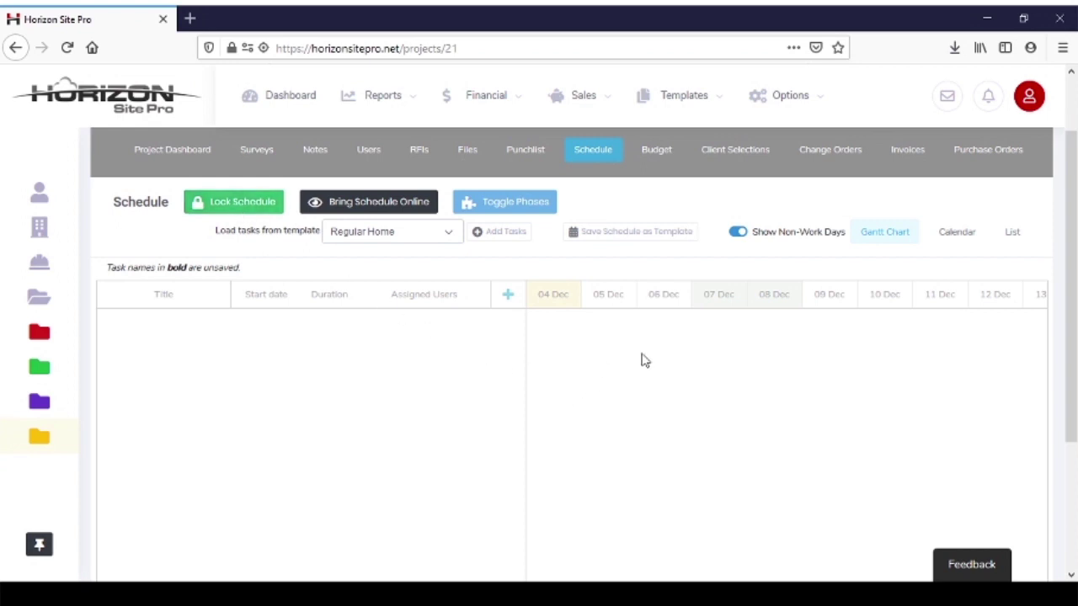
pyautogui.click(242, 211)
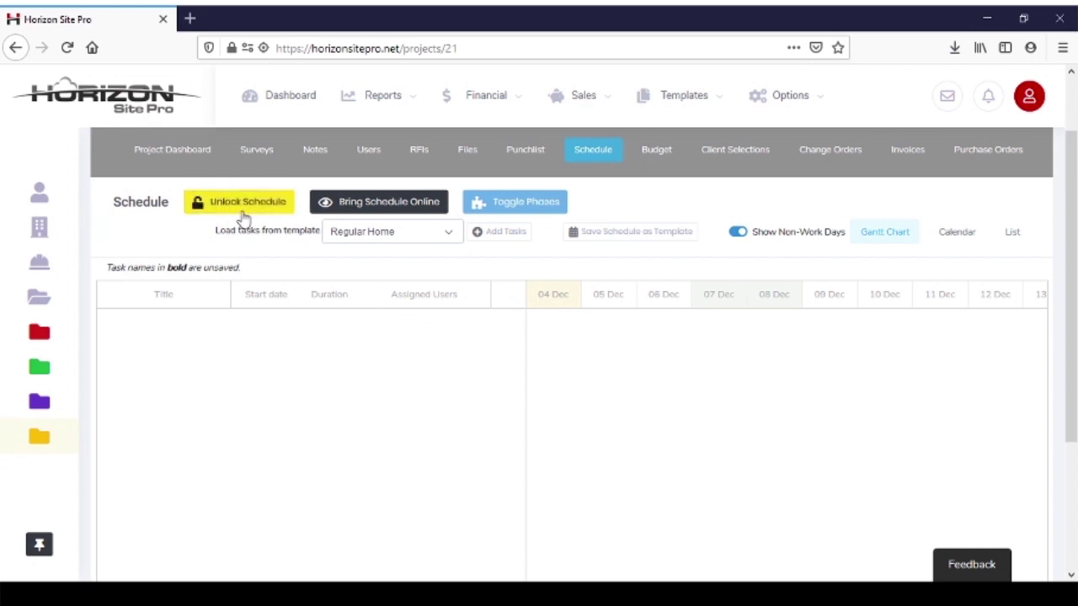
pyautogui.scroll(2, 290, 259)
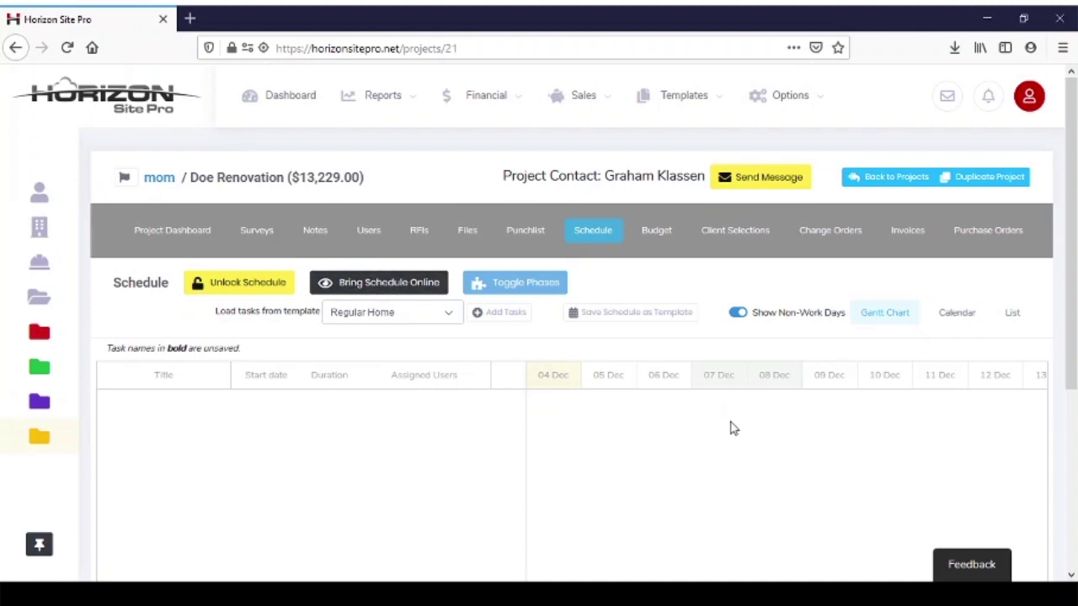
# Step: Bring the project's schedule online, and take it offline again, confirming each change
pyautogui.click(376, 284)
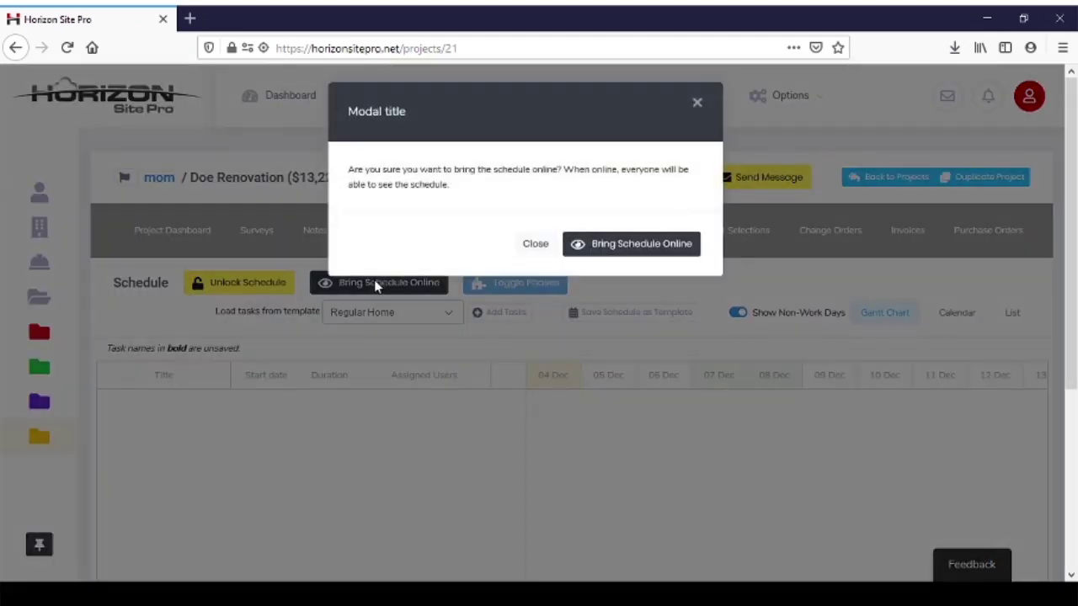
pyautogui.click(643, 251)
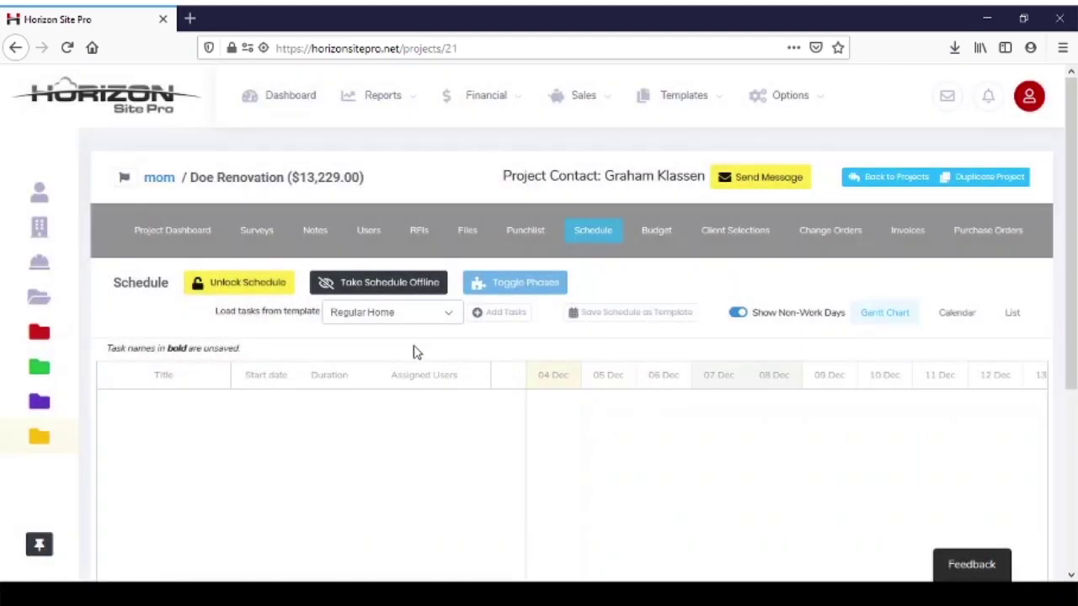
pyautogui.click(368, 288)
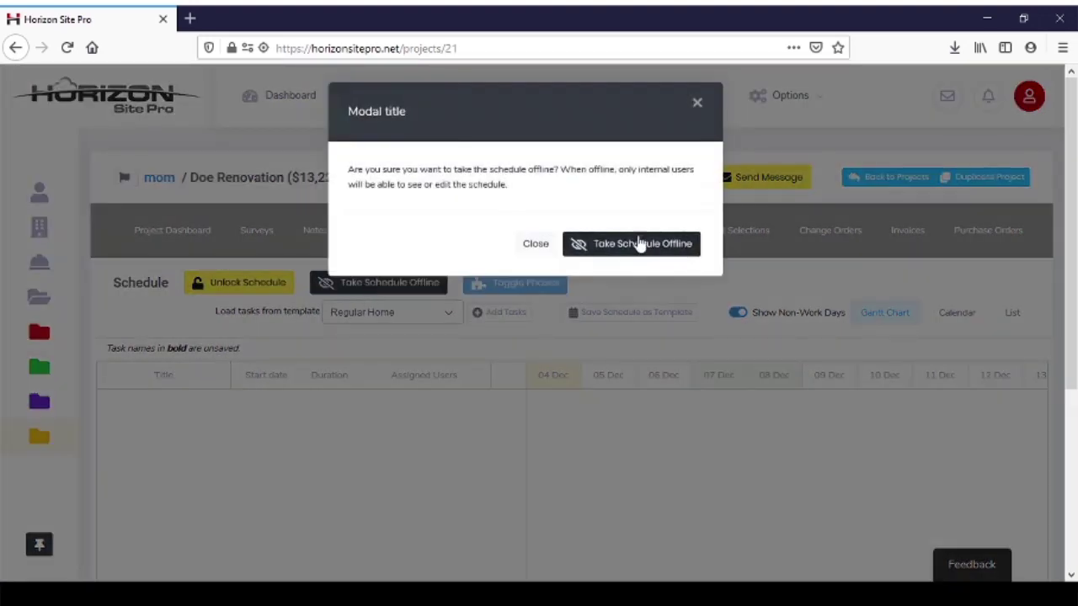
pyautogui.click(622, 246)
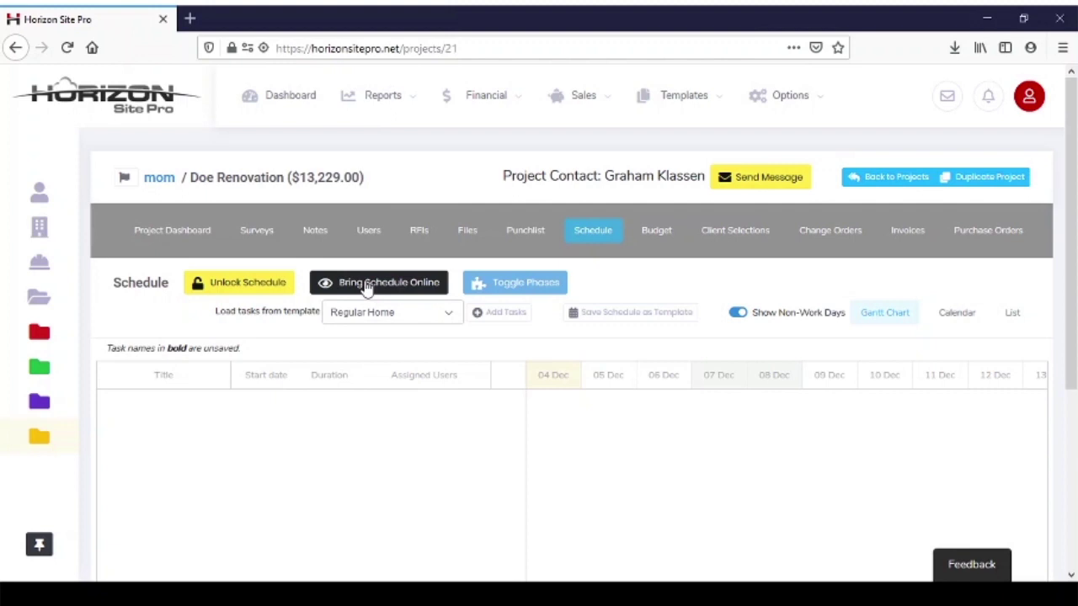
# Step: Add two phases named Initial and Roughins to the project's schedule and save the phase changes
pyautogui.click(521, 286)
pyautogui.click(264, 197)
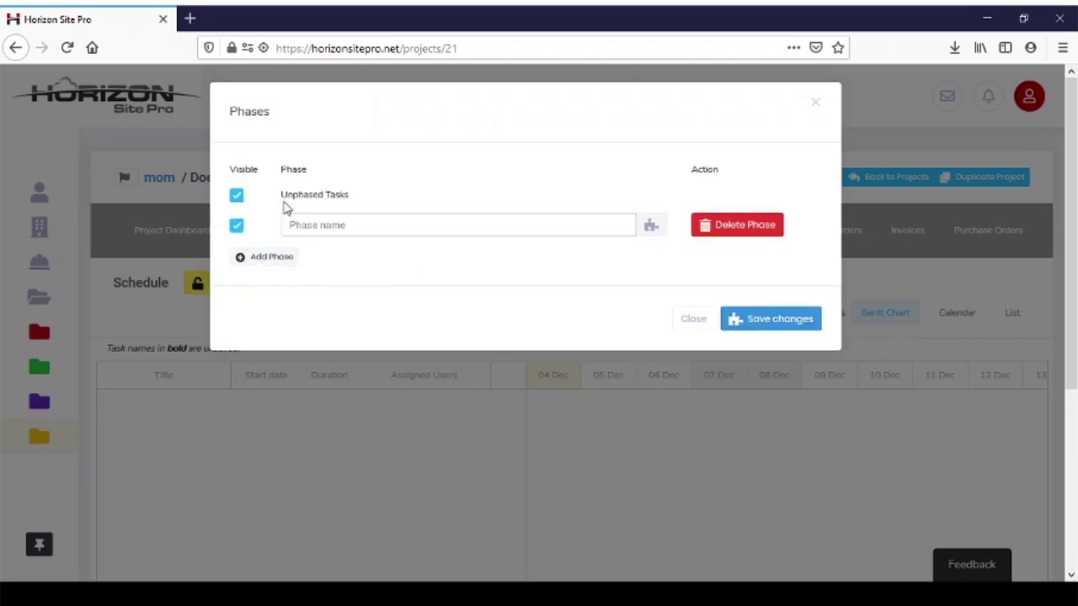
pyautogui.click(327, 228)
pyautogui.write('Initial')
pyautogui.click(265, 260)
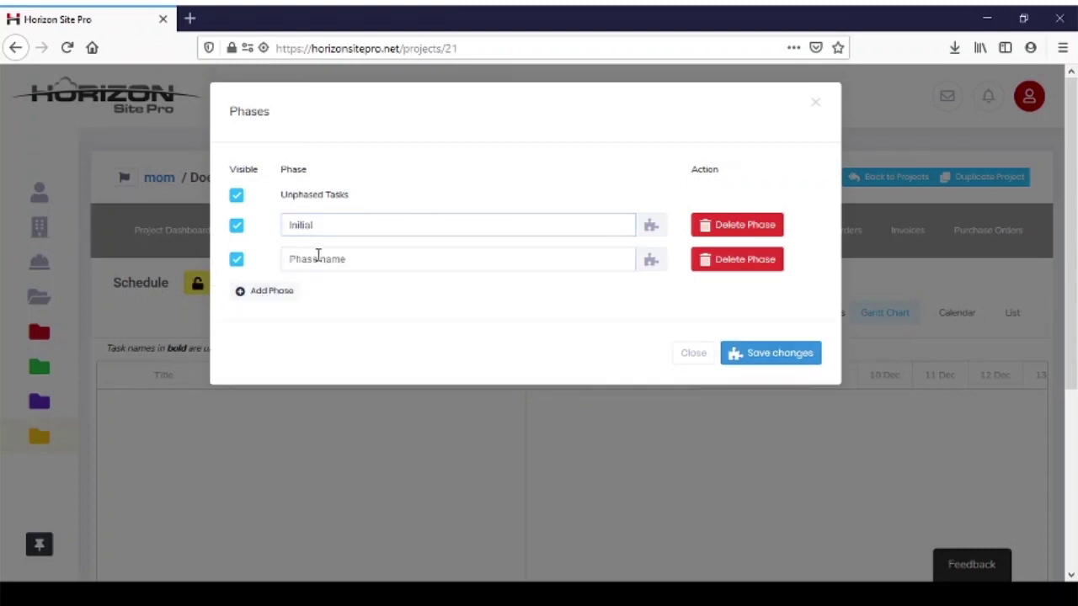
pyautogui.click(317, 256)
pyautogui.write('Roughins')
pyautogui.click(788, 354)
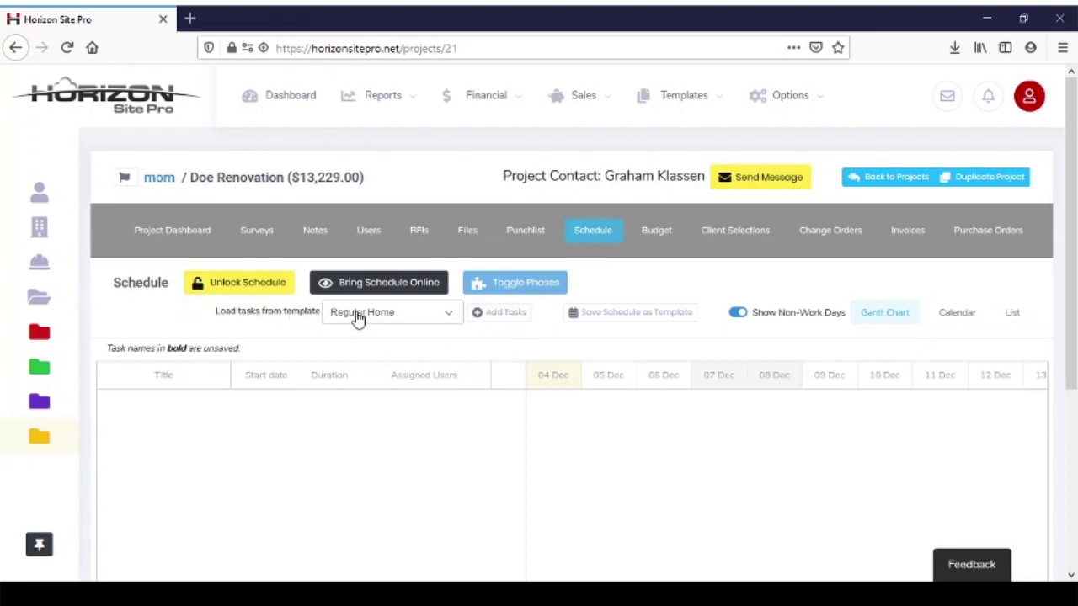
# Step: Load the tasks of the Basement Development template into the project's schedule and confirm adding them
pyautogui.click(438, 315)
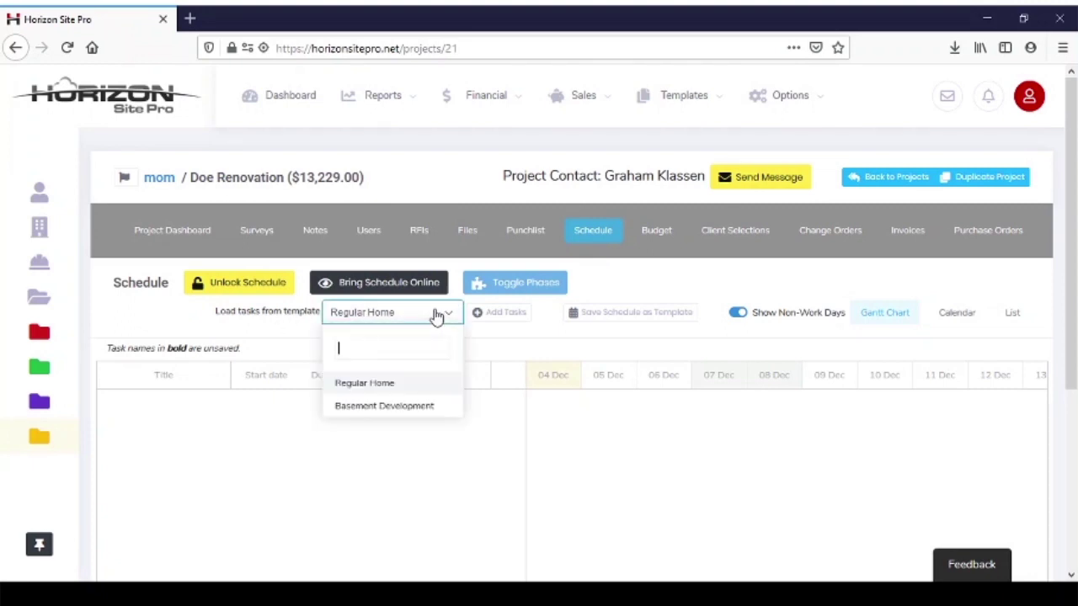
pyautogui.click(376, 409)
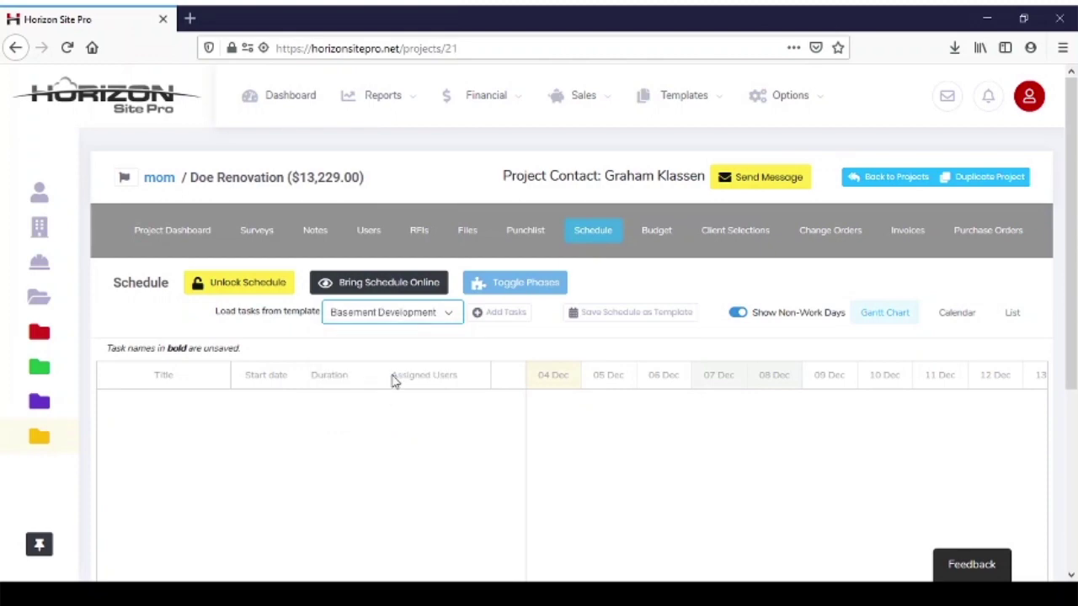
pyautogui.click(503, 313)
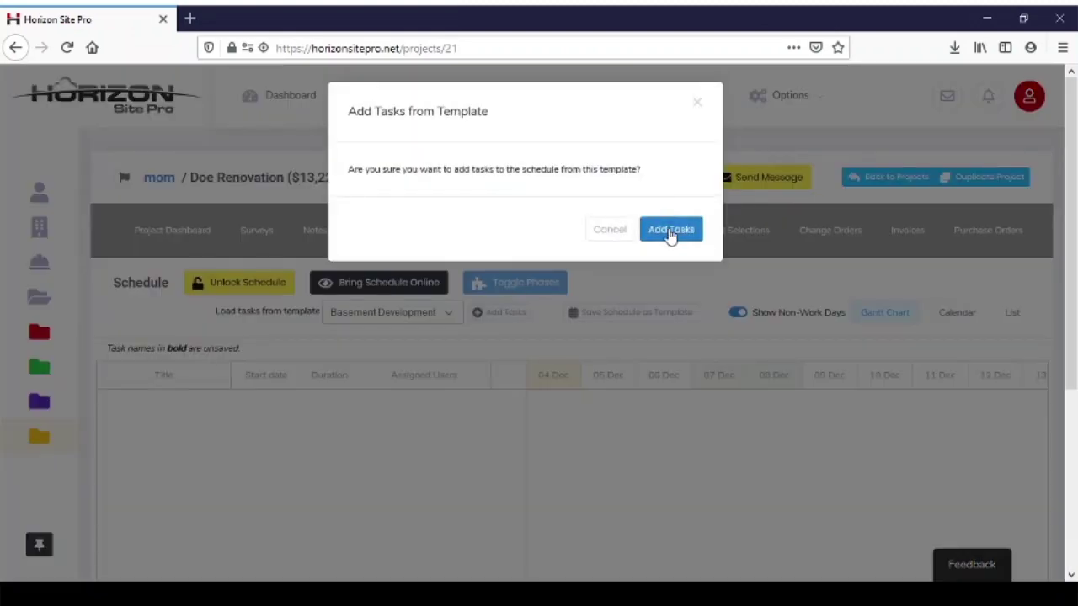
pyautogui.click(672, 230)
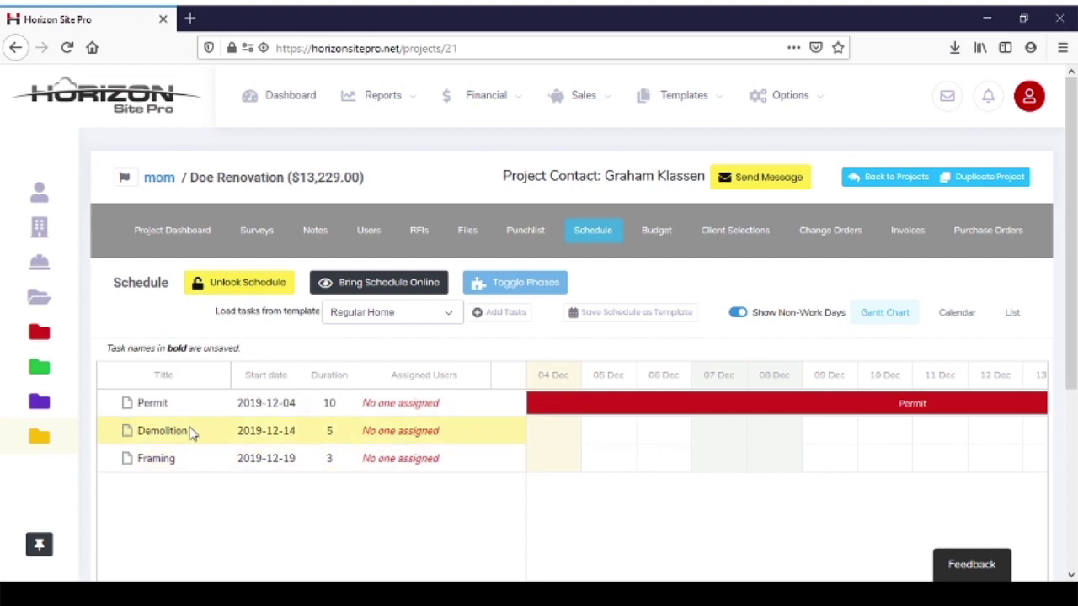
pyautogui.click(632, 316)
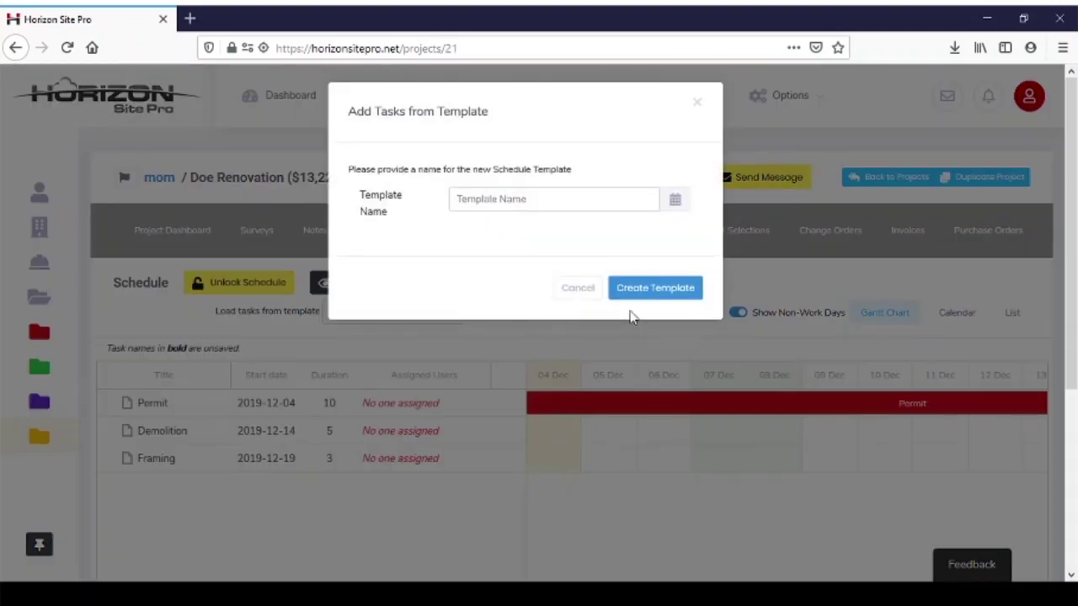
pyautogui.click(466, 194)
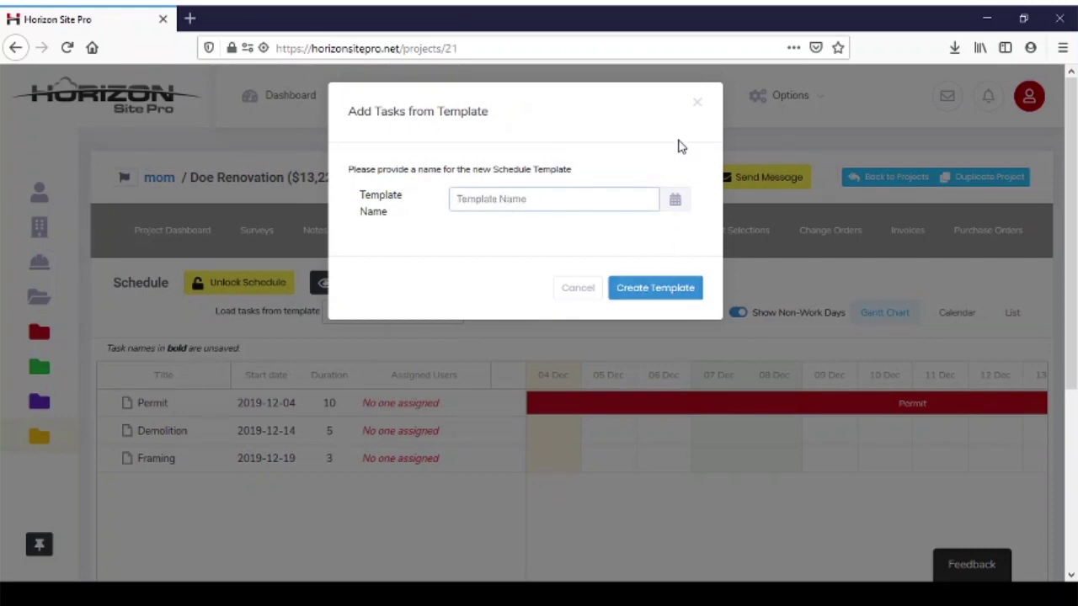
pyautogui.click(695, 108)
pyautogui.click(699, 106)
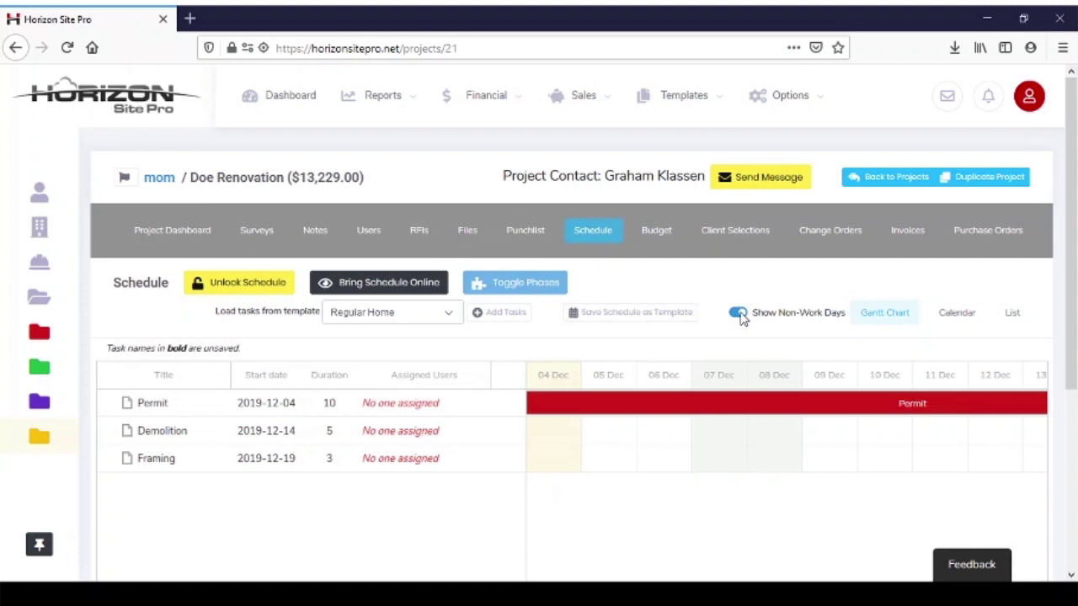
# Step: Hide the non-work days in the Gantt chart, and show them again
pyautogui.click(738, 315)
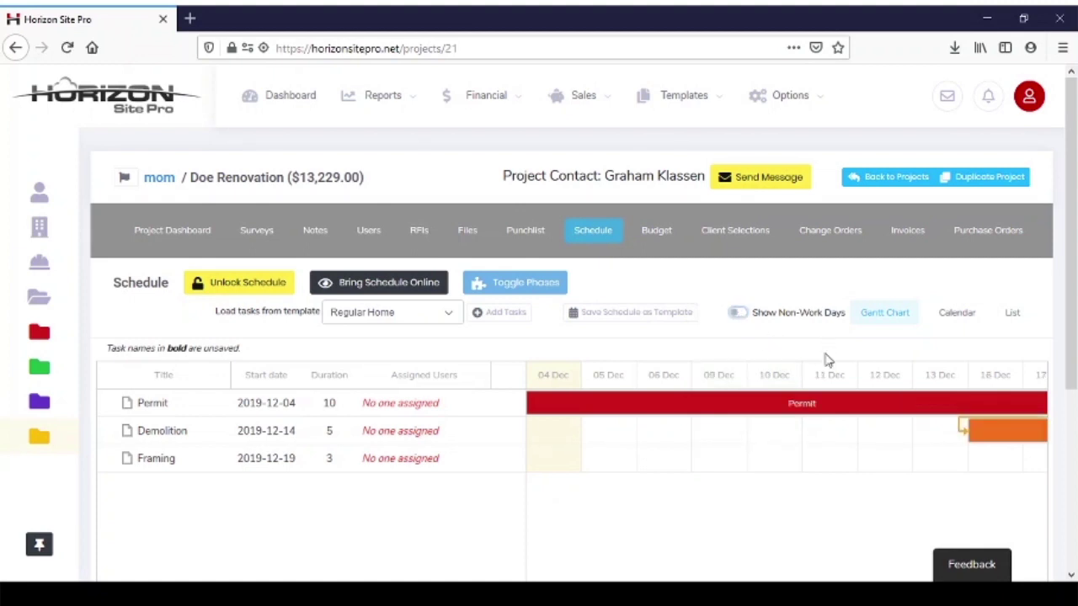
pyautogui.moveTo(866, 443)
pyautogui.mouseDown()
pyautogui.moveTo(796, 453)
pyautogui.moveTo(854, 443)
pyautogui.mouseUp()
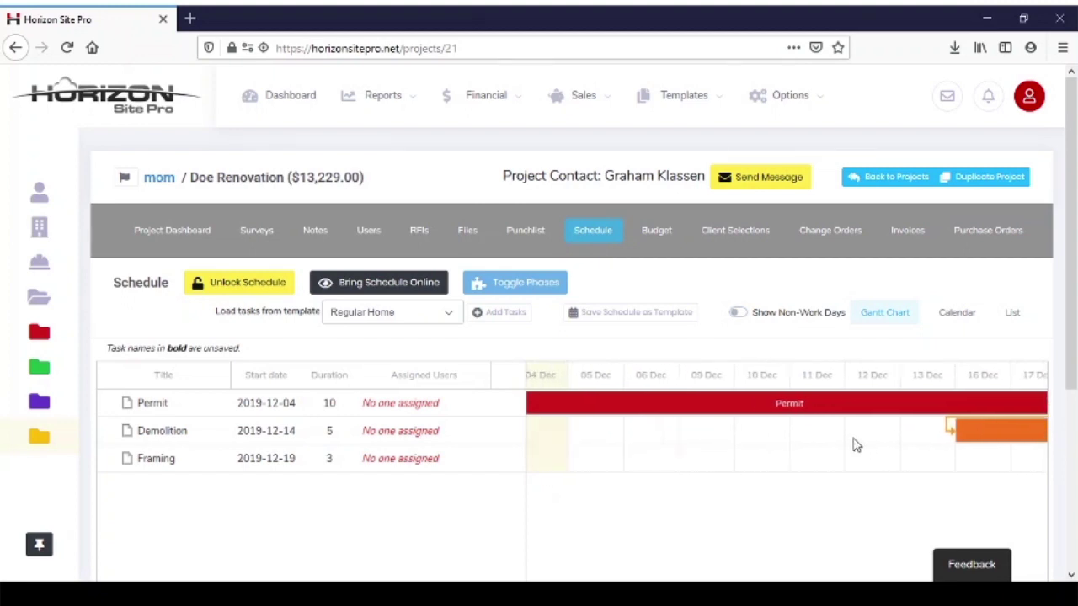
pyautogui.click(738, 314)
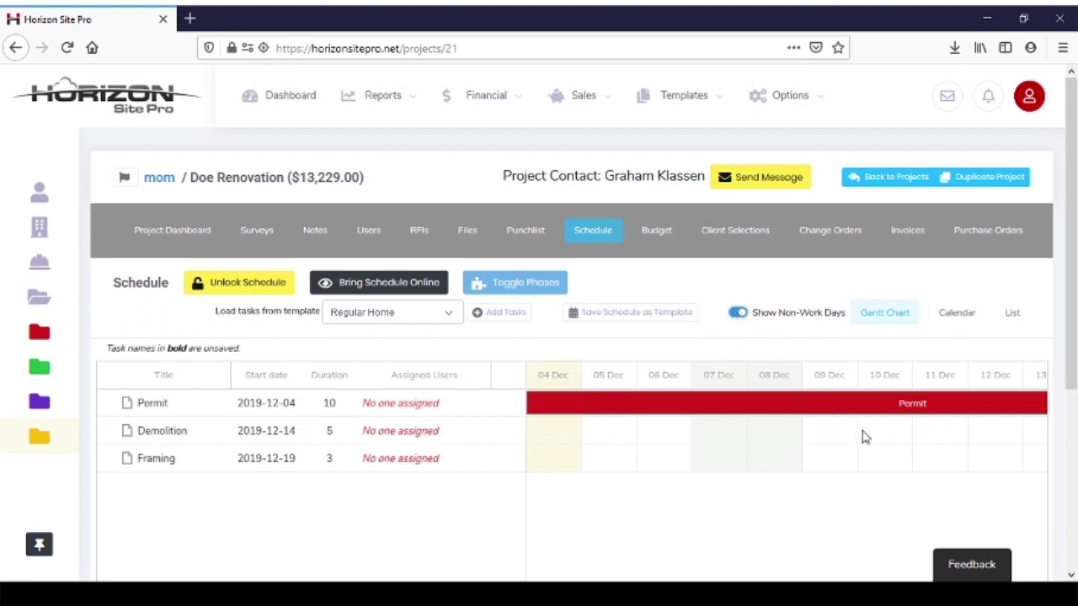
pyautogui.moveTo(886, 435); pyautogui.dragTo(643, 455)
pyautogui.moveTo(754, 447)
pyautogui.mouseDown()
pyautogui.moveTo(696, 445)
pyautogui.moveTo(770, 448)
pyautogui.mouseUp()
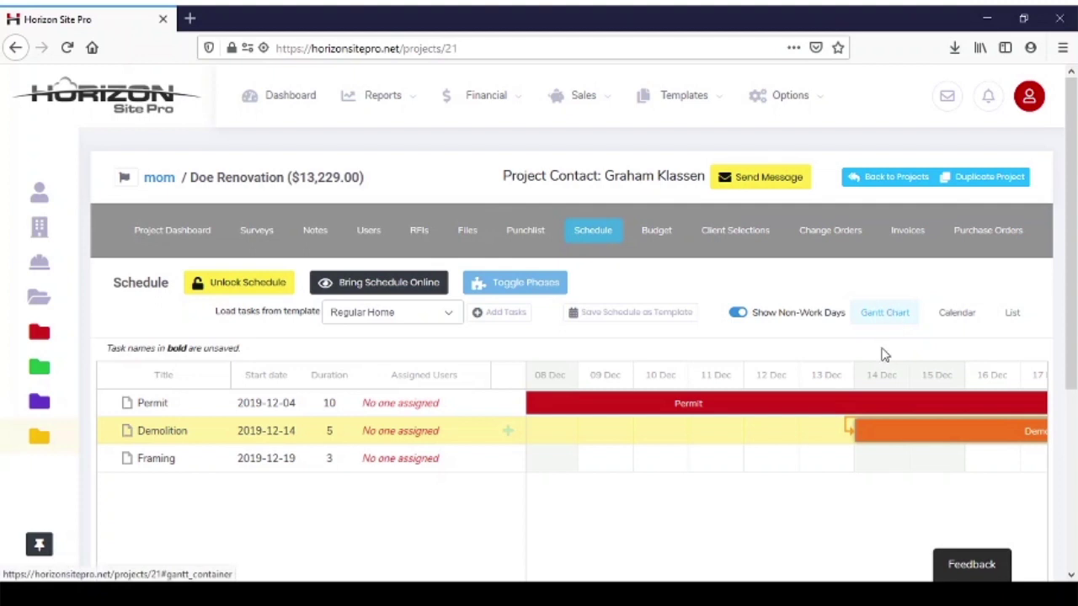
pyautogui.moveTo(707, 339); pyautogui.dragTo(732, 336)
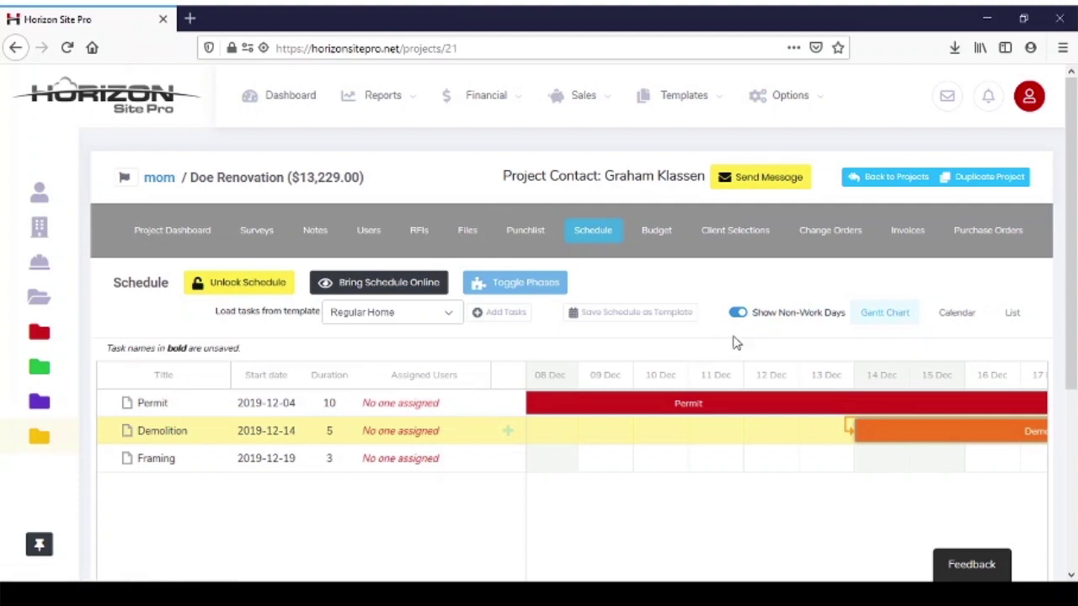
# Step: Unlock the schedule and move the Demolition task to start on 2019-12-18
pyautogui.click(235, 287)
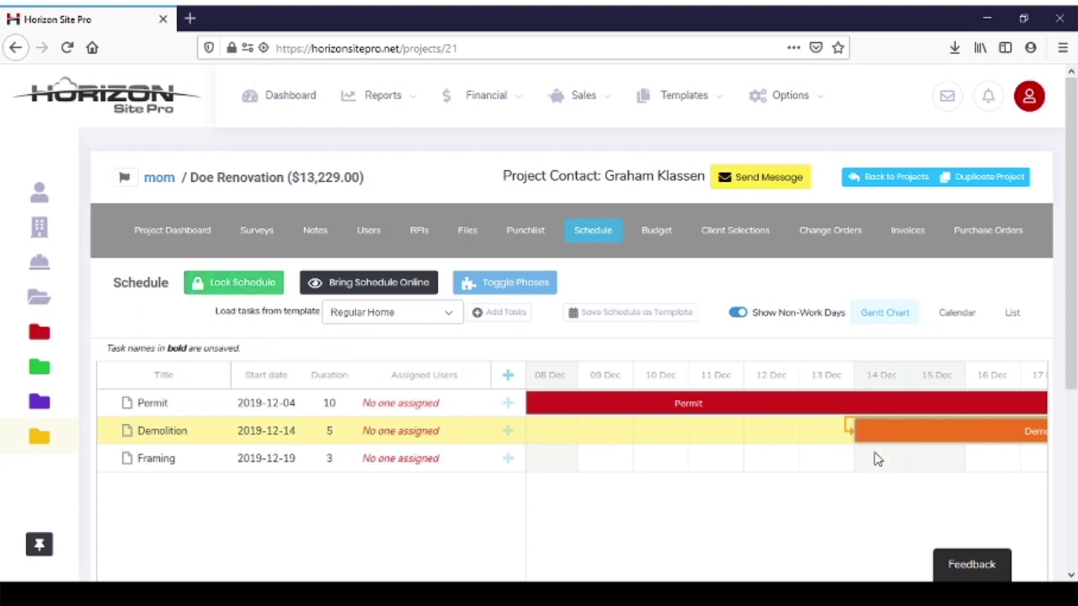
pyautogui.moveTo(894, 444); pyautogui.dragTo(952, 449)
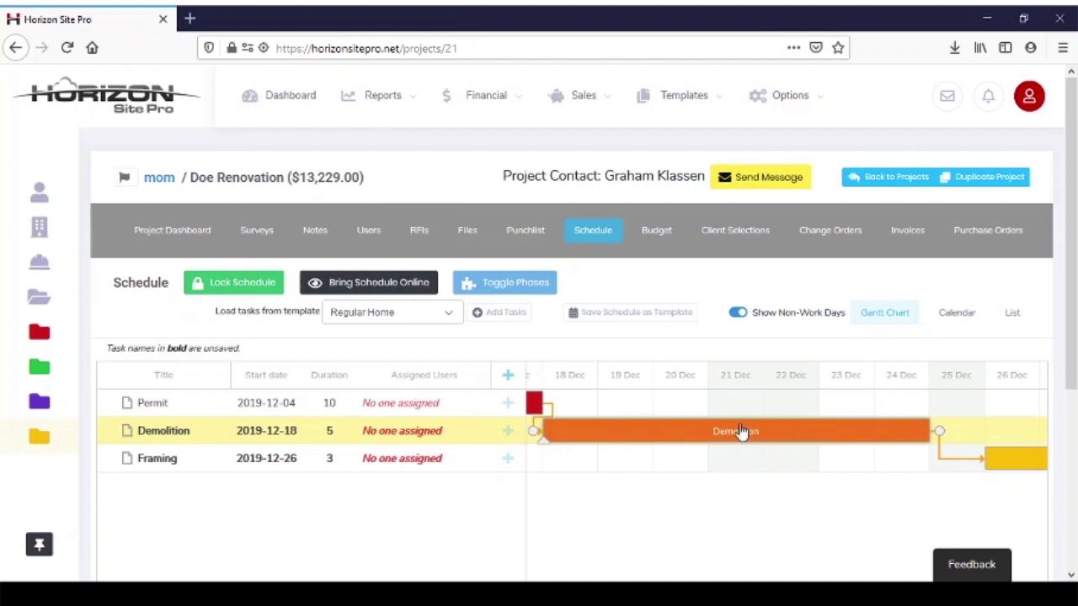
pyautogui.moveTo(52, 342)
# Step: Shift the Demolition task to start on 2019-12-20, 2019-12-23 and 2019-12-19, and move it back to 2019-12-18
pyautogui.hscroll(3, 880, 410)
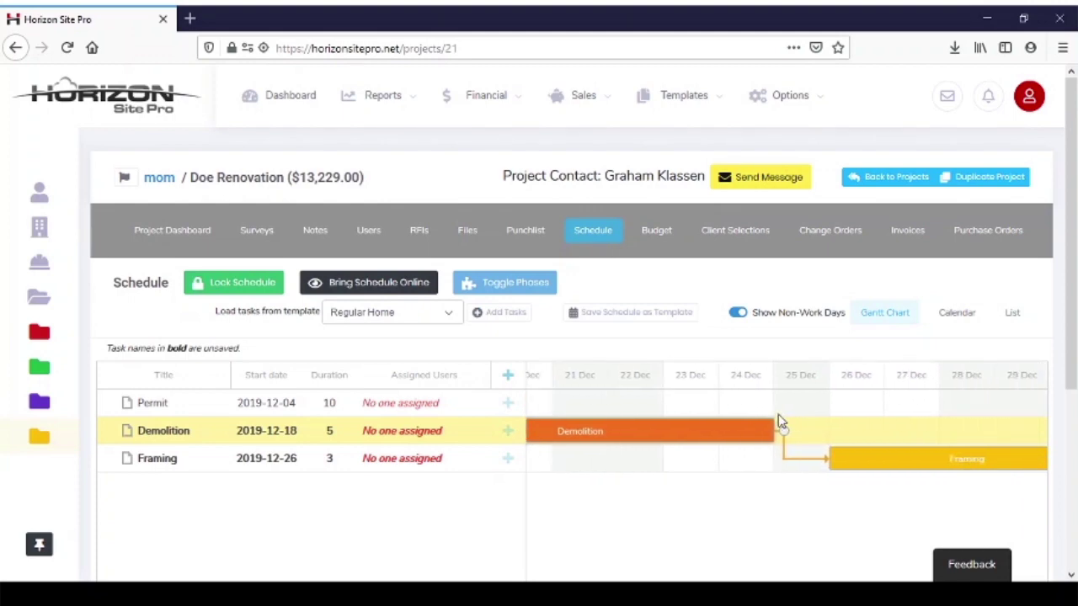
pyautogui.moveTo(692, 438); pyautogui.dragTo(795, 448)
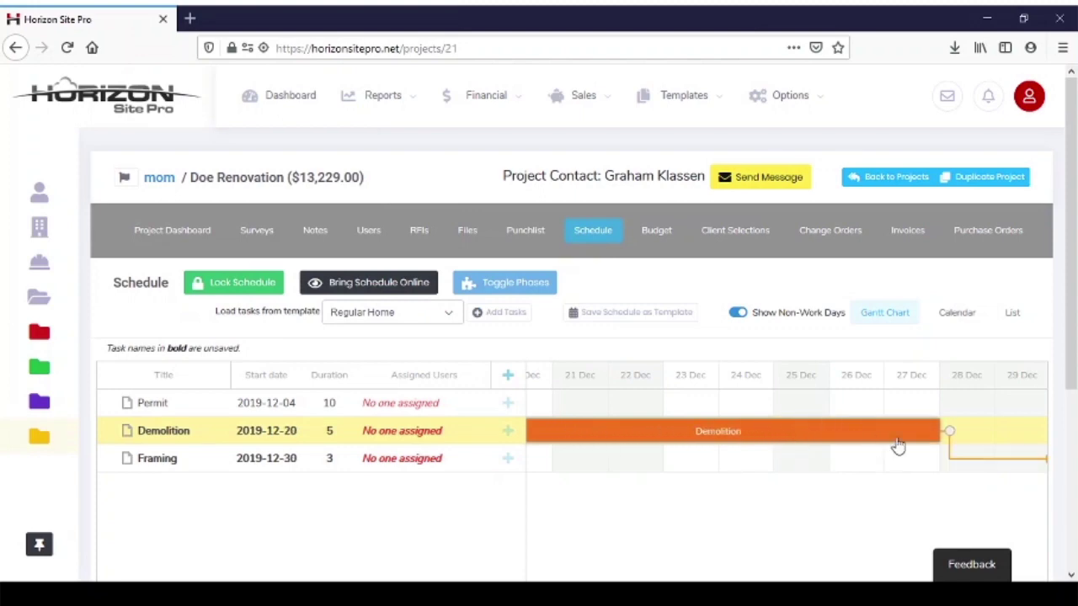
pyautogui.moveTo(898, 461); pyautogui.dragTo(839, 446)
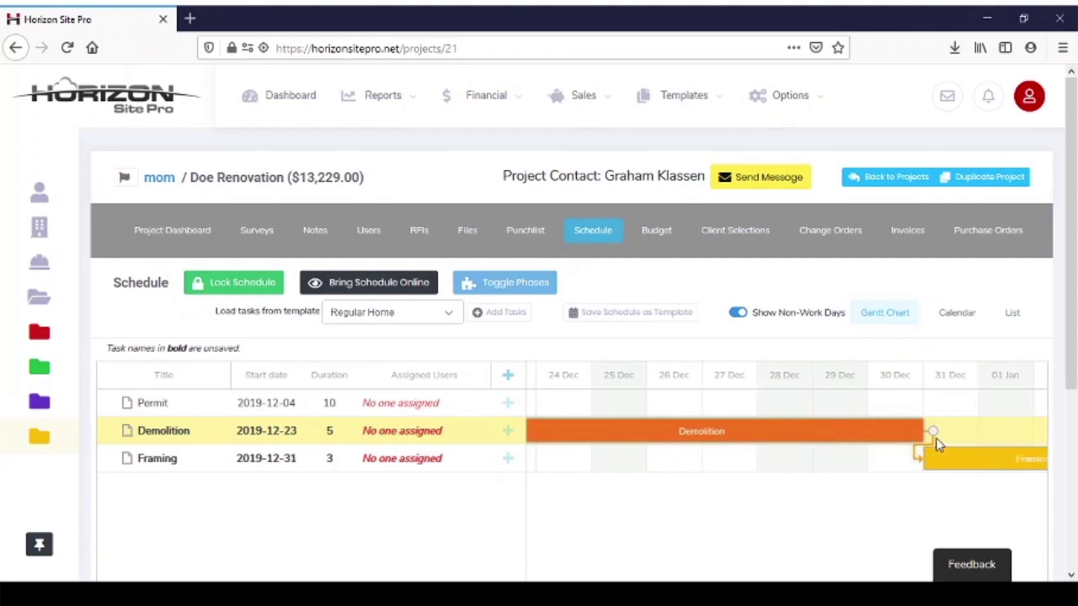
pyautogui.moveTo(697, 410); pyautogui.dragTo(662, 430)
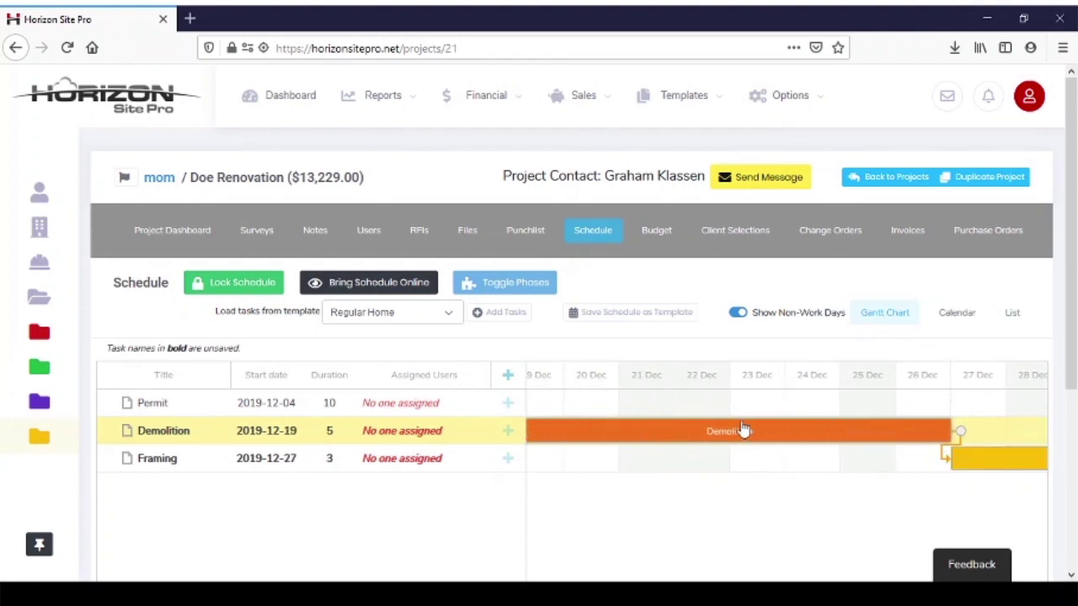
pyautogui.hscroll(2, 934, 405)
pyautogui.hscroll(-2, 849, 414)
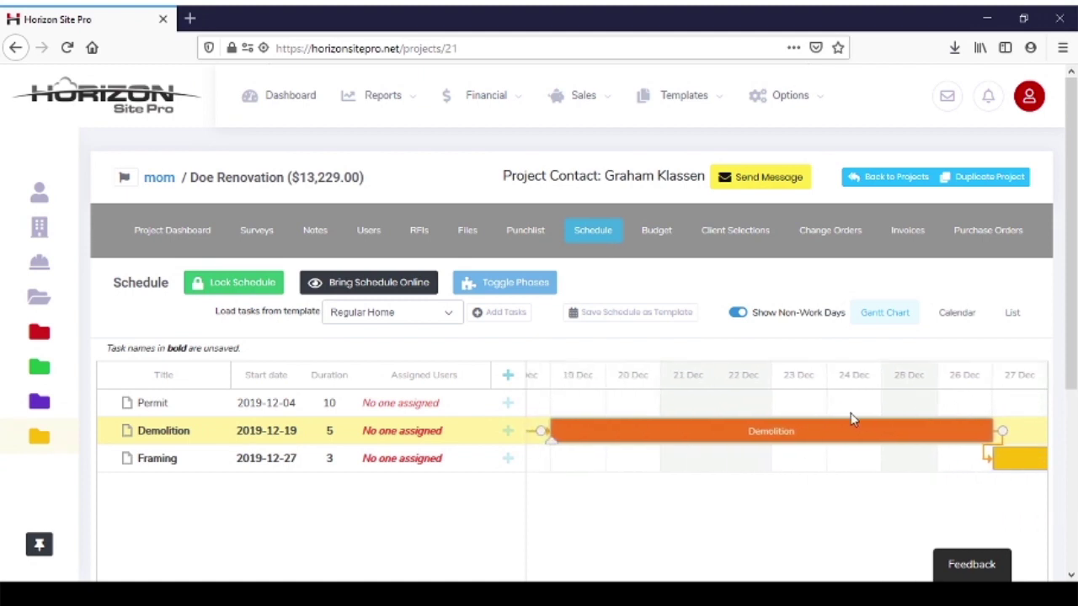
pyautogui.hscroll(-2, 873, 413)
pyautogui.moveTo(825, 429); pyautogui.dragTo(801, 436)
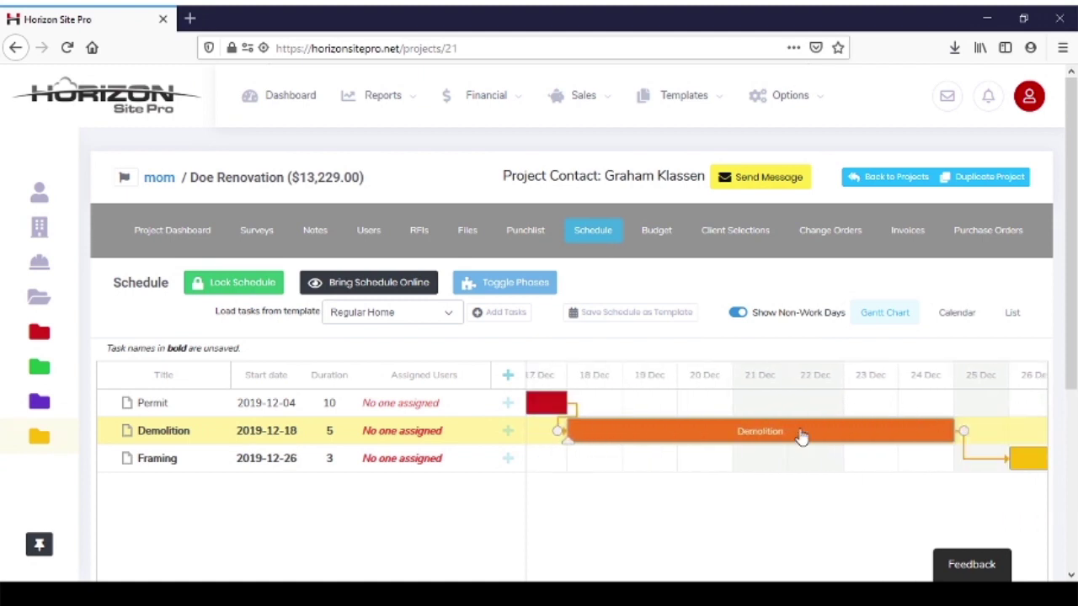
pyautogui.hscroll(2, 927, 410)
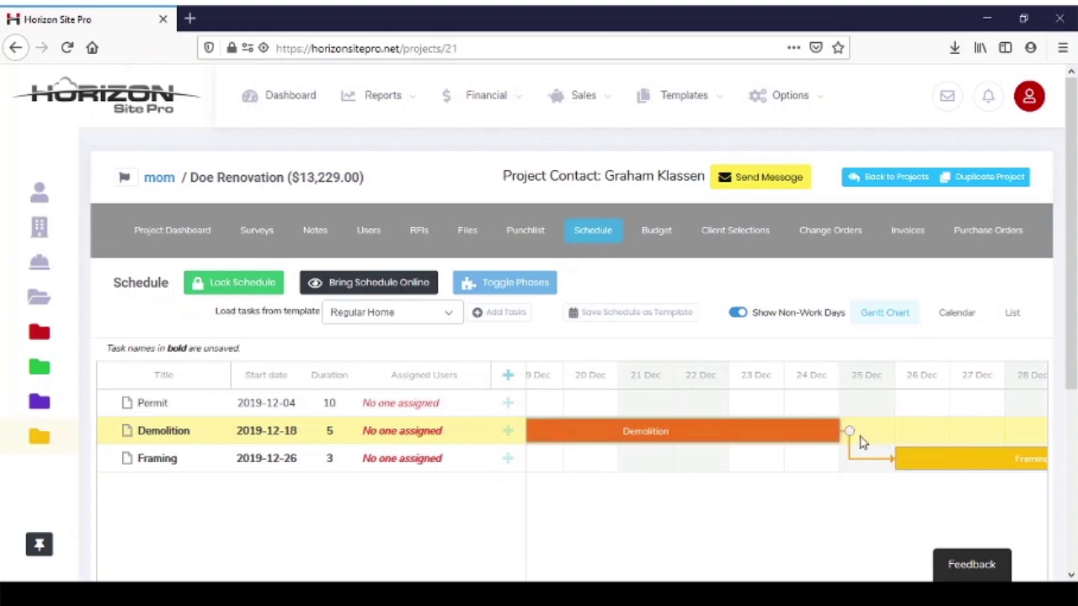
pyautogui.moveTo(922, 419); pyautogui.dragTo(794, 412)
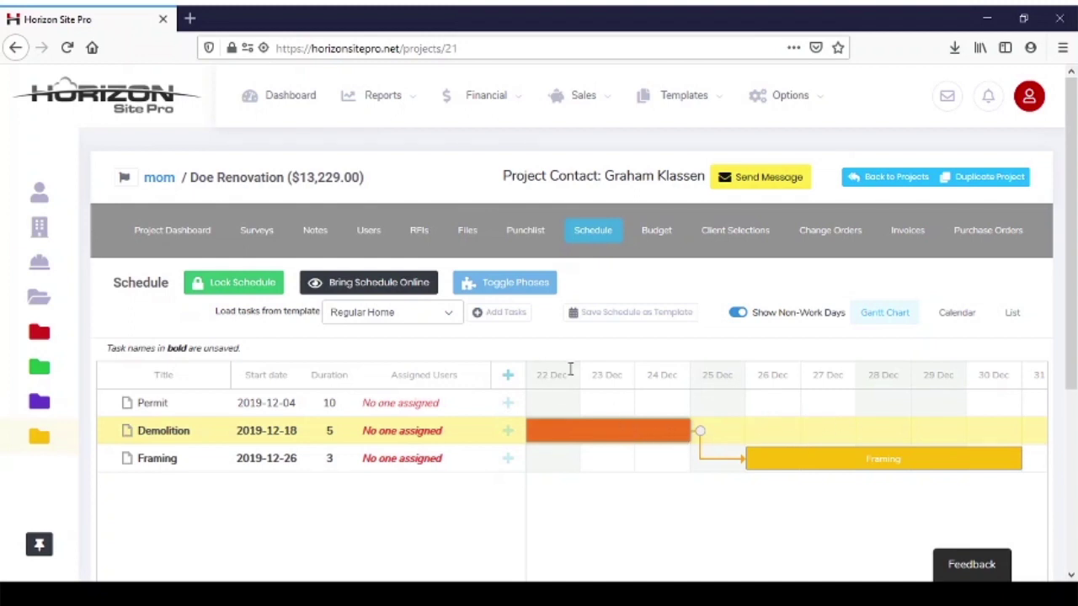
# Step: View the schedule as a calendar, examining the tasks in December 2019 and switching to the week and day views
pyautogui.click(957, 313)
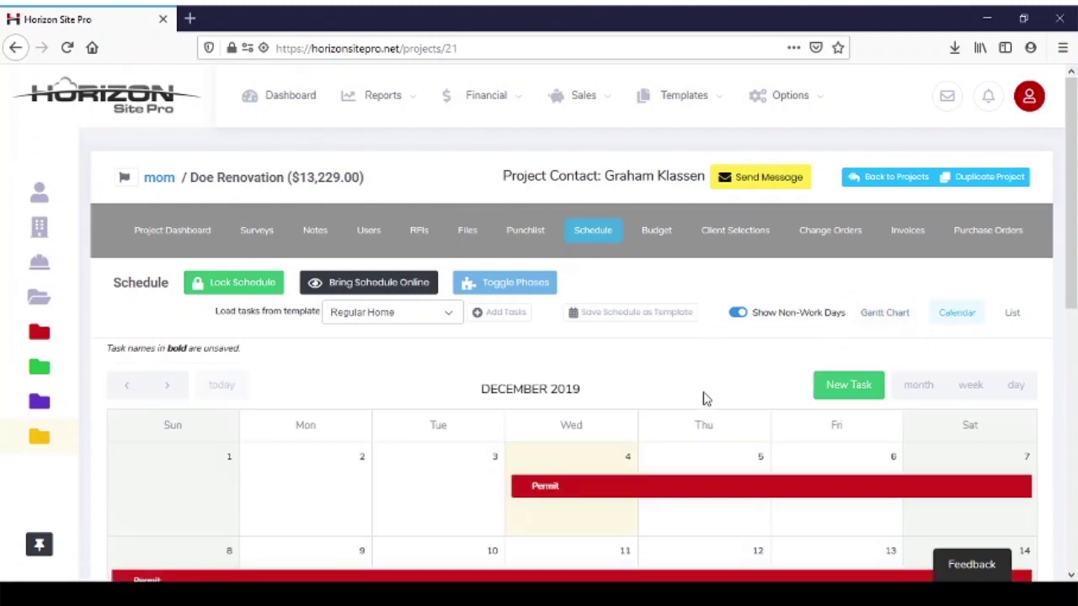
pyautogui.scroll(-2, 725, 388)
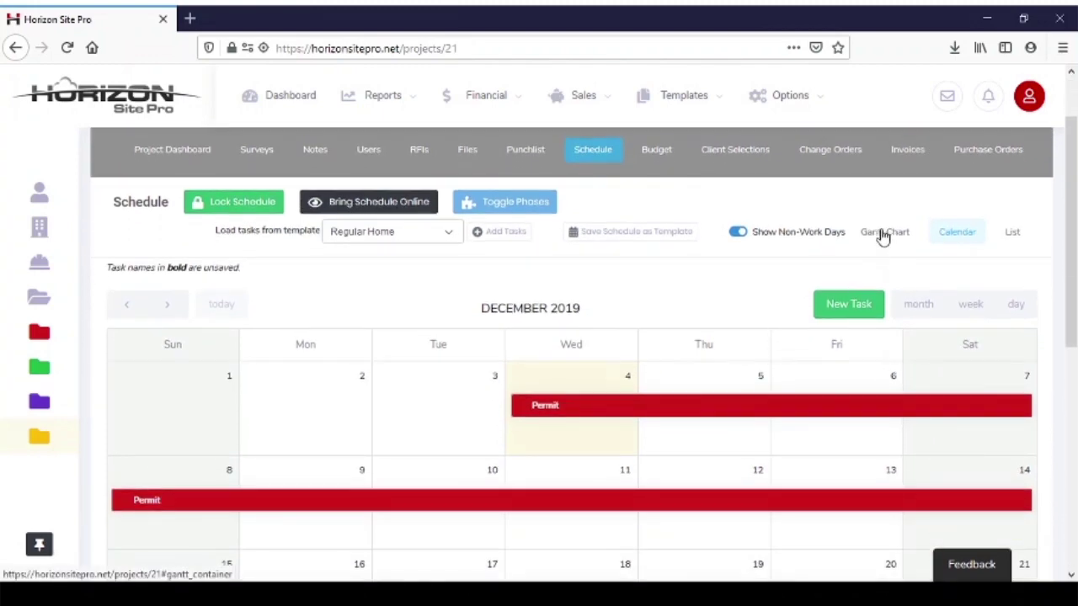
pyautogui.scroll(-2, 665, 311)
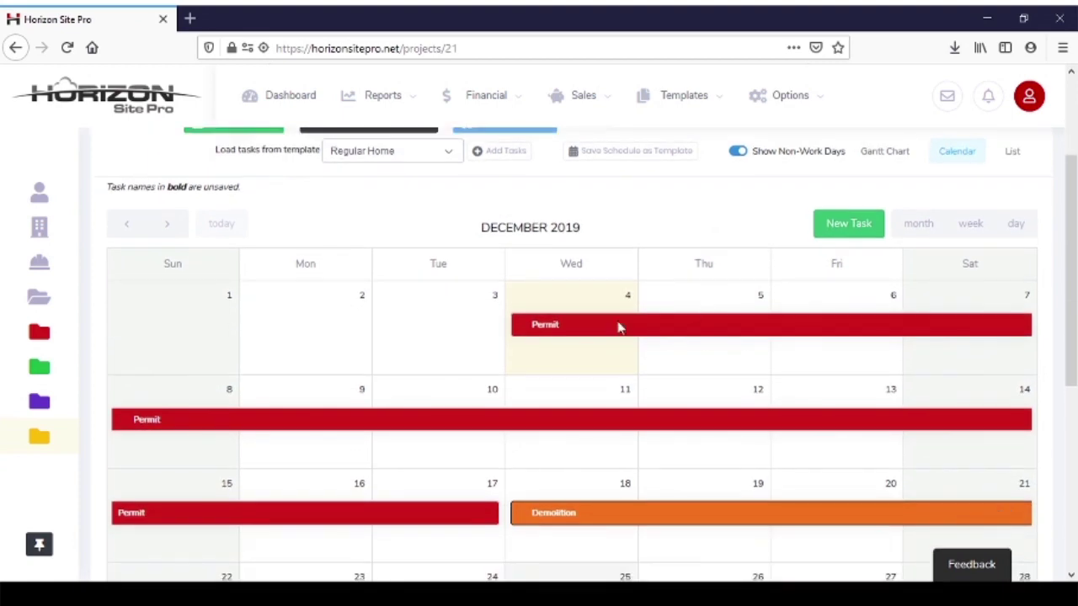
pyautogui.scroll(-6, 712, 393)
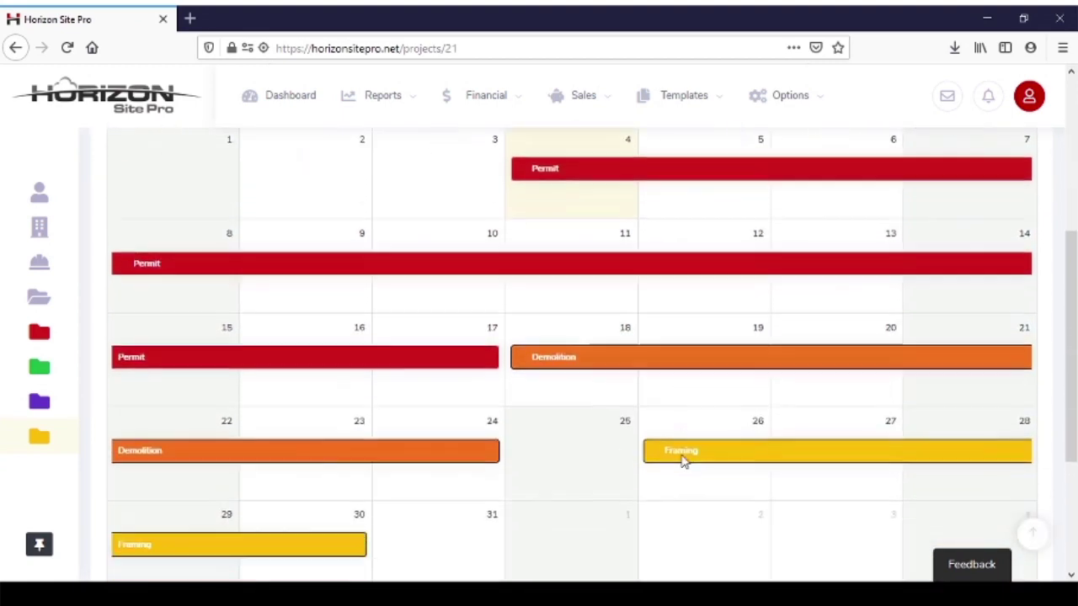
pyautogui.scroll(6, 745, 438)
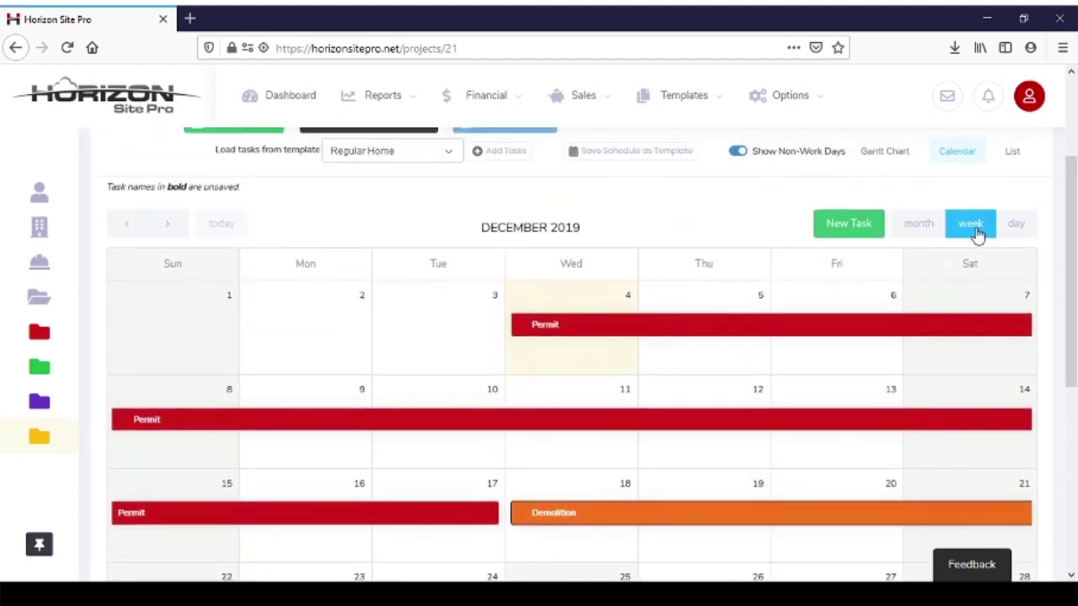
pyautogui.click(984, 227)
pyautogui.click(1015, 225)
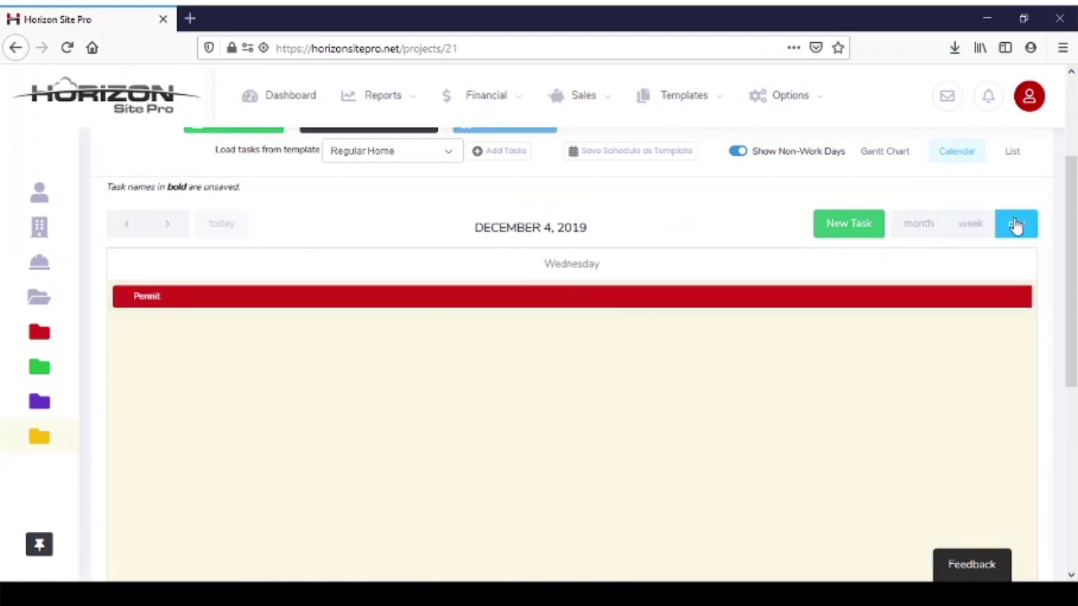
# Step: Return the calendar to the month view and look at the details of the Permit task
pyautogui.click(919, 236)
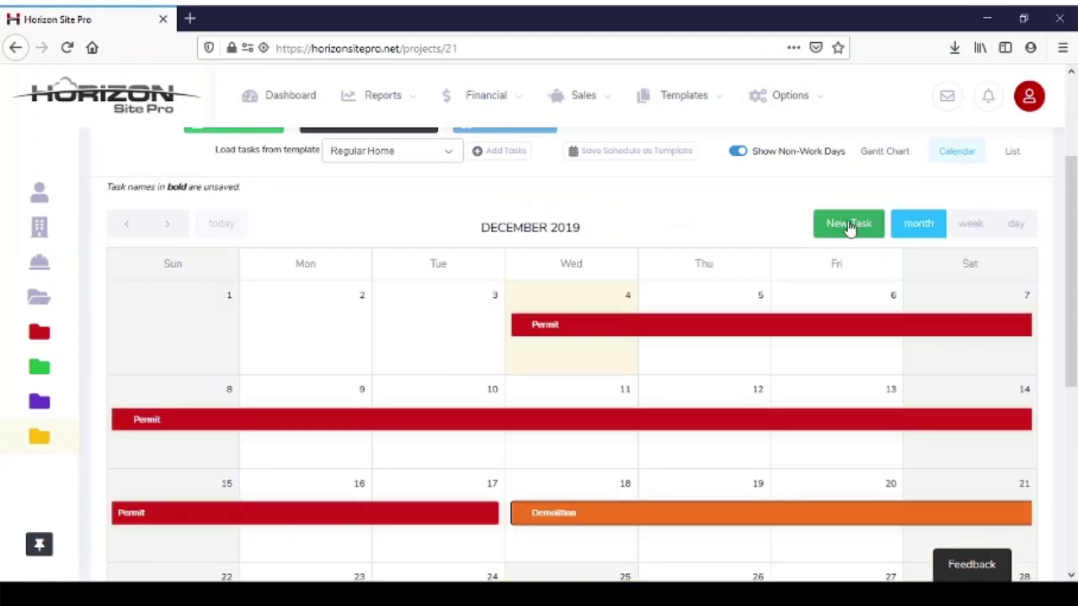
pyautogui.click(712, 327)
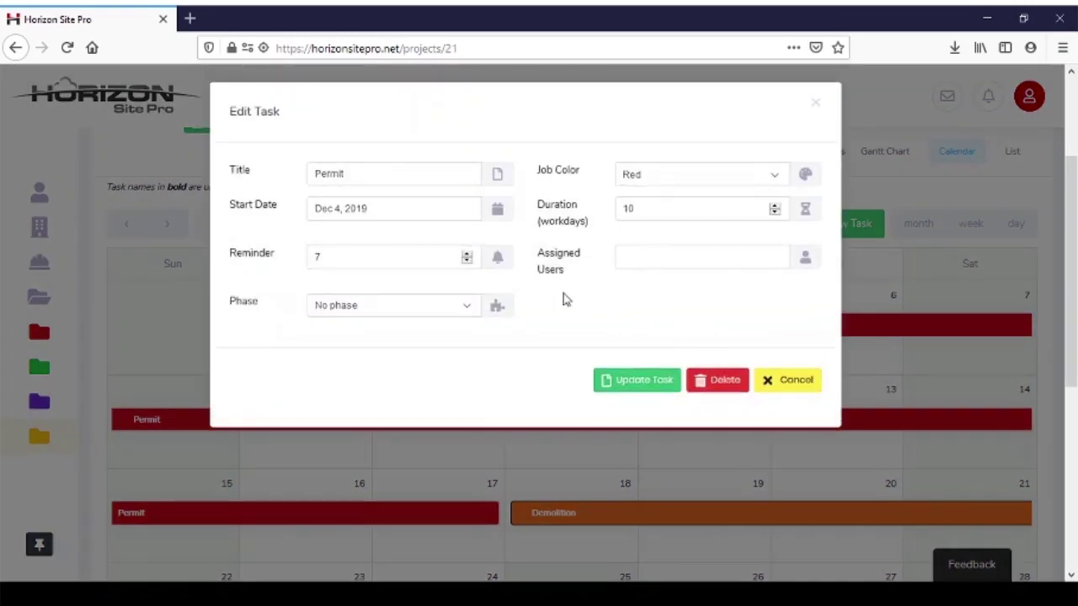
pyautogui.click(816, 105)
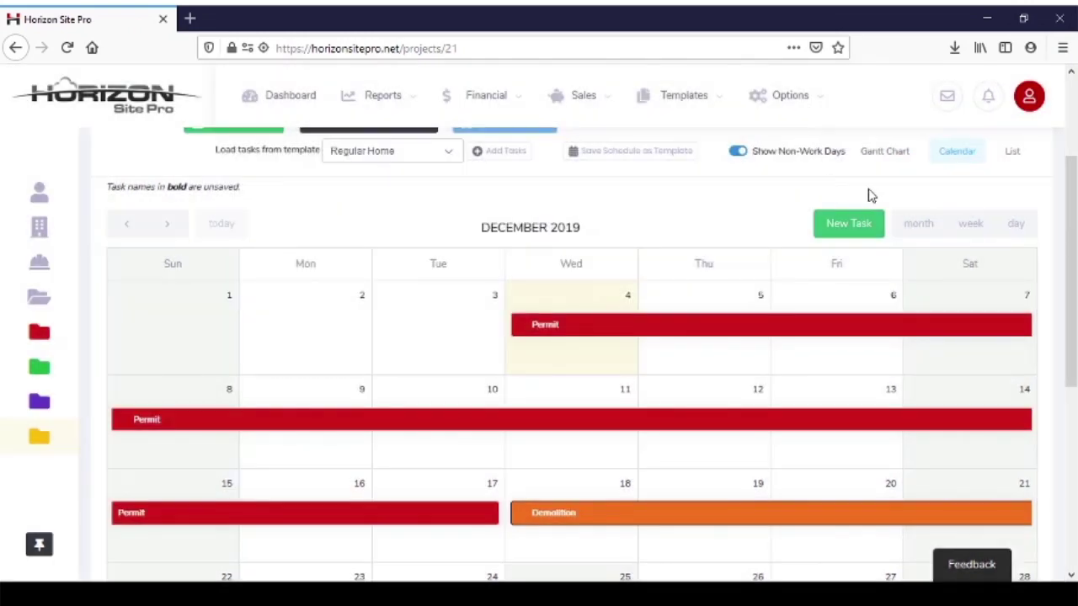
# Step: View the schedule as a task list and as a day-by-day agenda, and return to the Gantt chart
pyautogui.click(1013, 154)
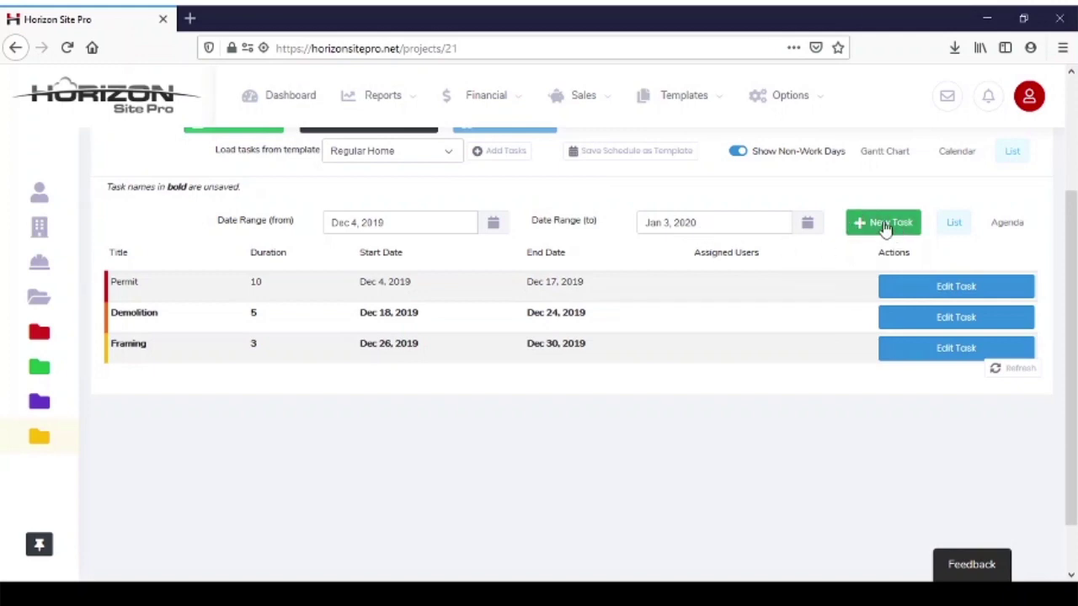
pyautogui.click(1009, 222)
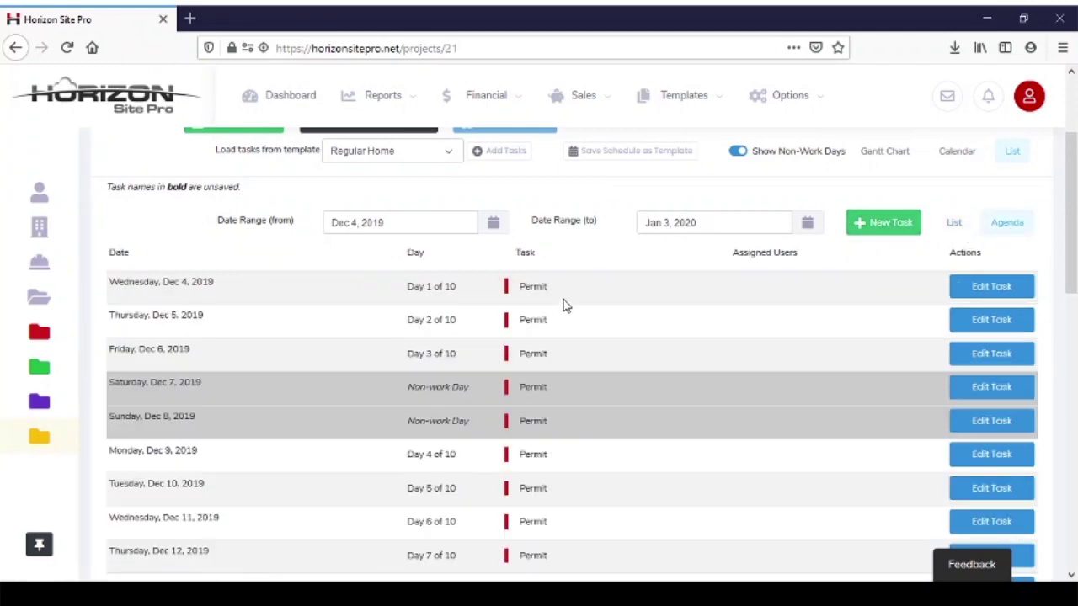
pyautogui.scroll(-1, 561, 302)
pyautogui.scroll(-1, 562, 302)
pyautogui.scroll(-3, 562, 302)
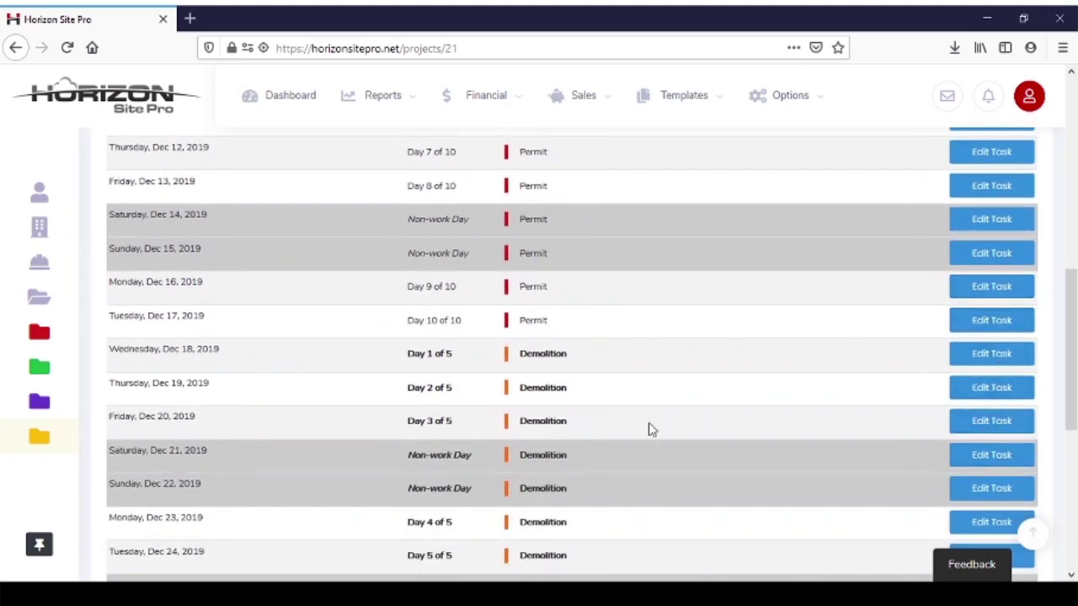
pyautogui.scroll(8, 648, 427)
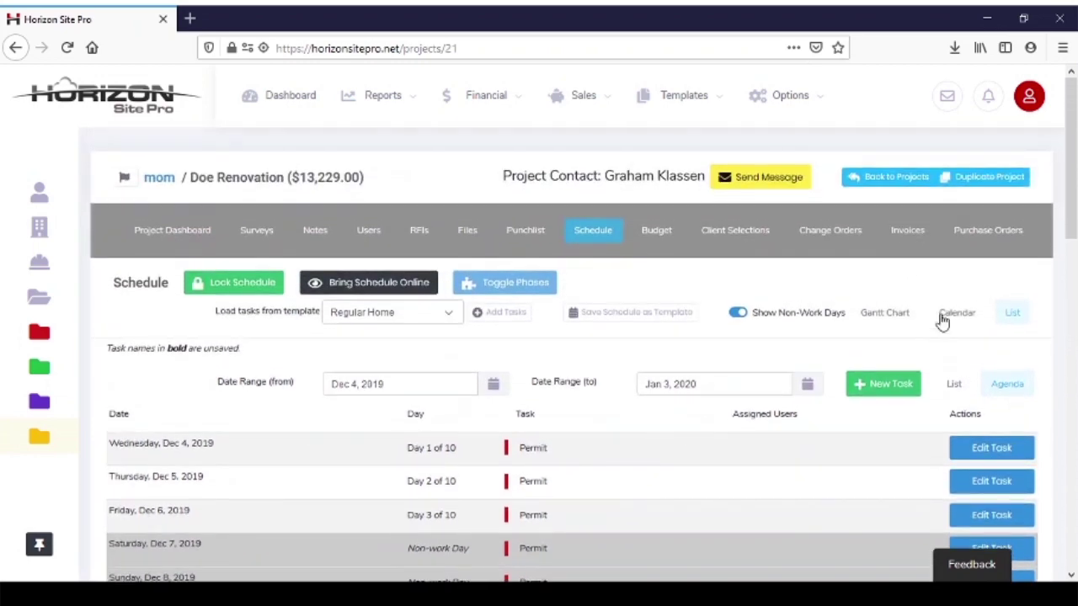
pyautogui.click(954, 381)
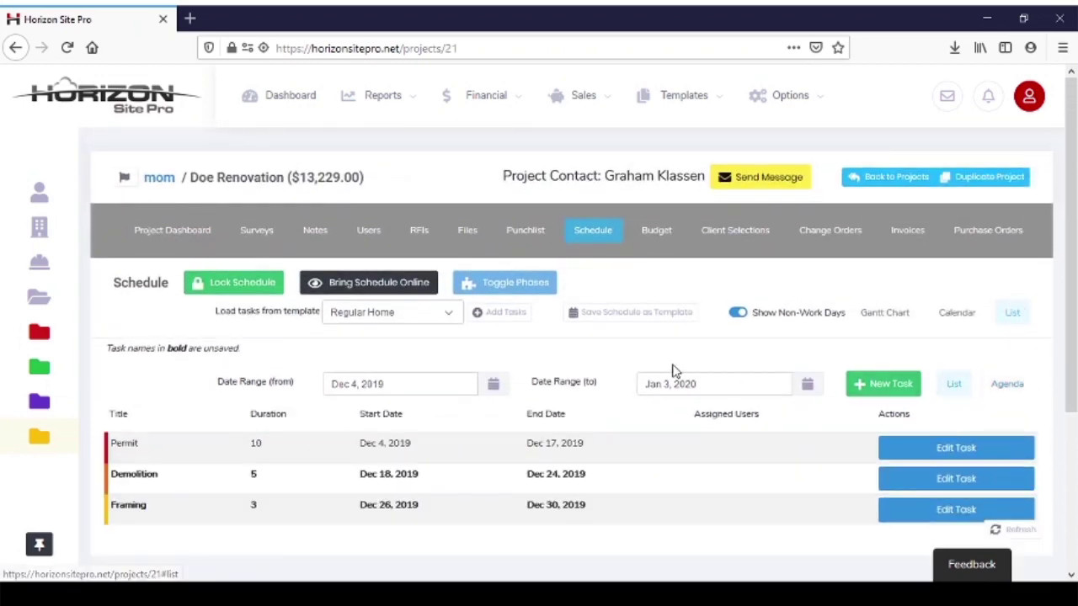
pyautogui.click(883, 316)
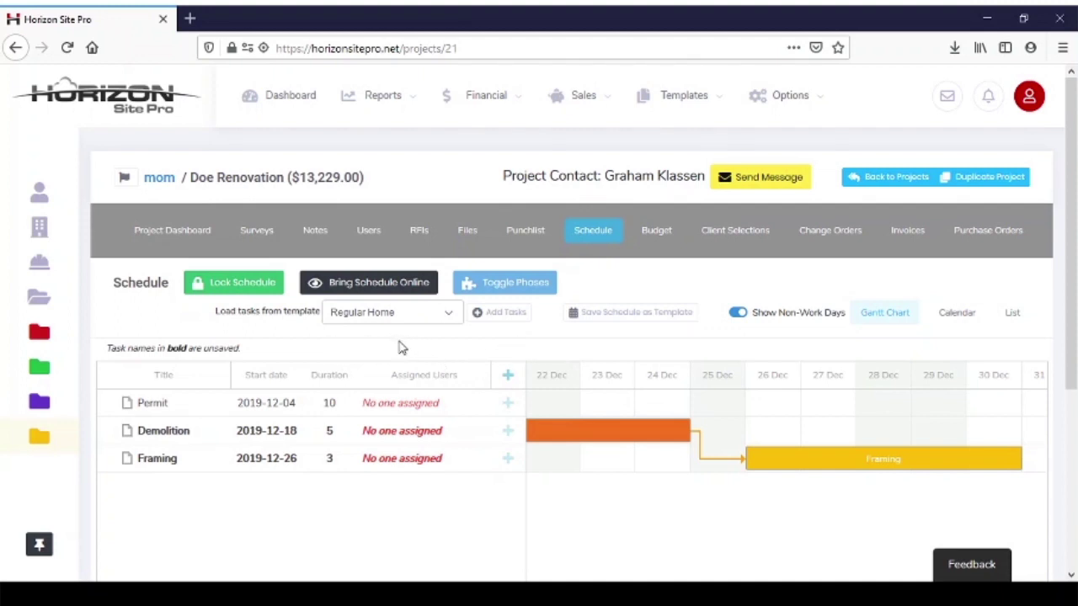
# Step: Examine the phase options offered for a new task, discard that task, and review the project's phase list
pyautogui.click(508, 377)
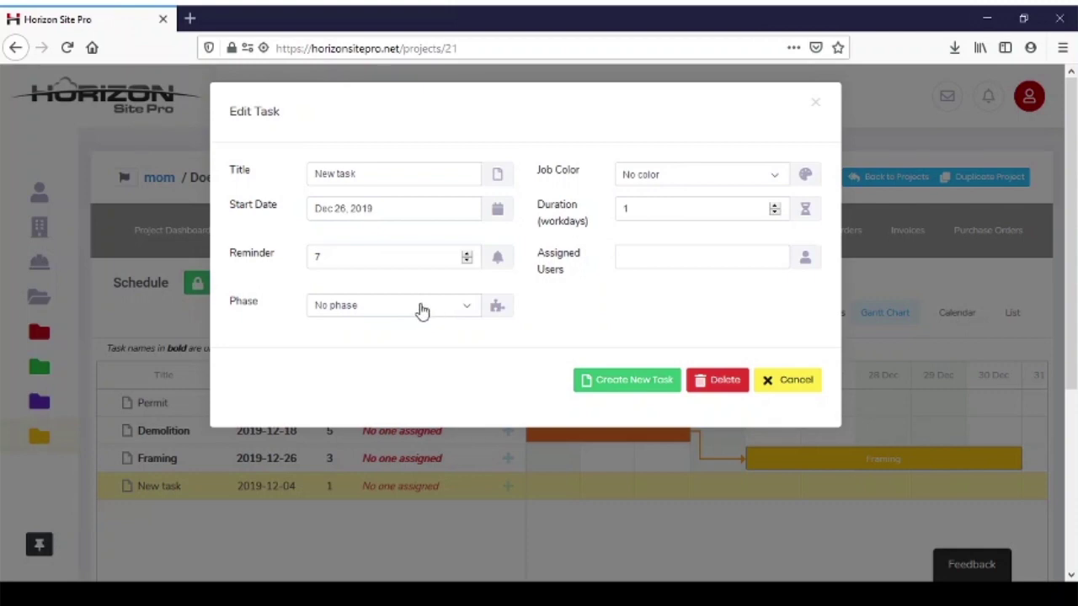
pyautogui.click(422, 312)
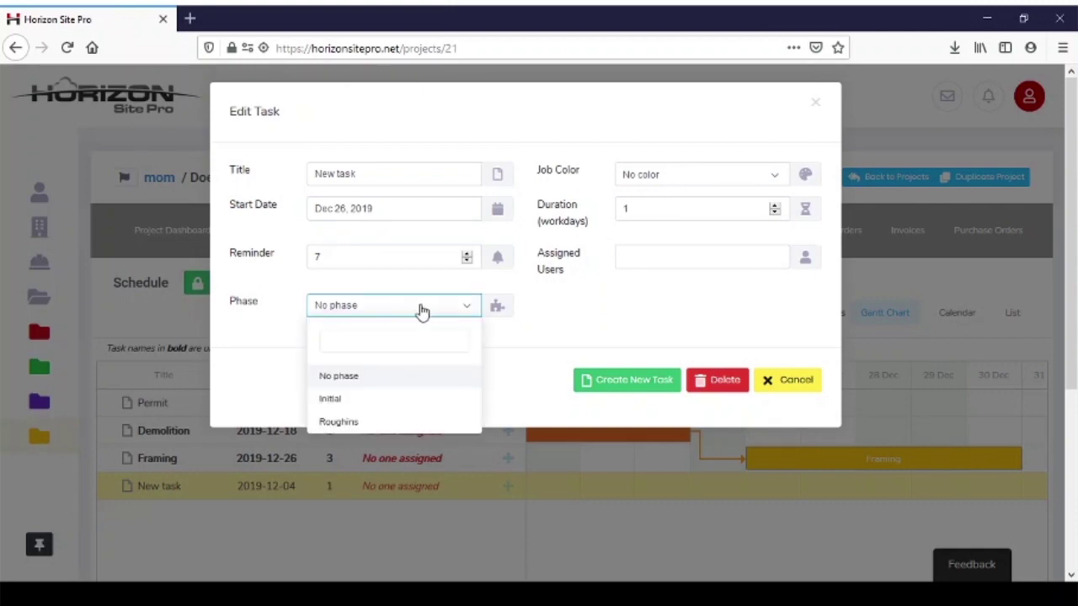
pyautogui.click(788, 384)
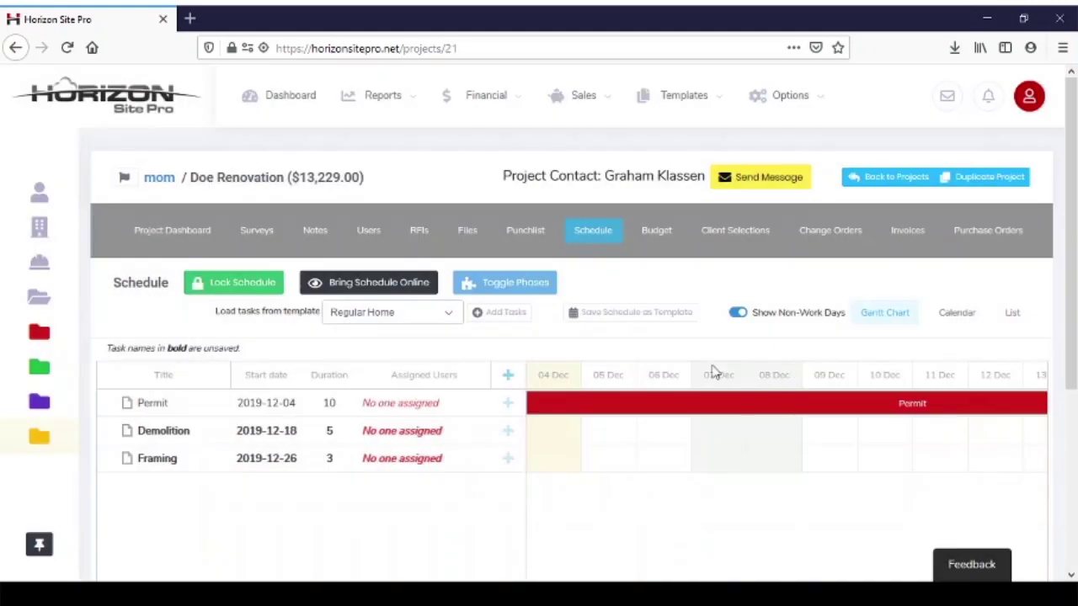
pyautogui.click(517, 285)
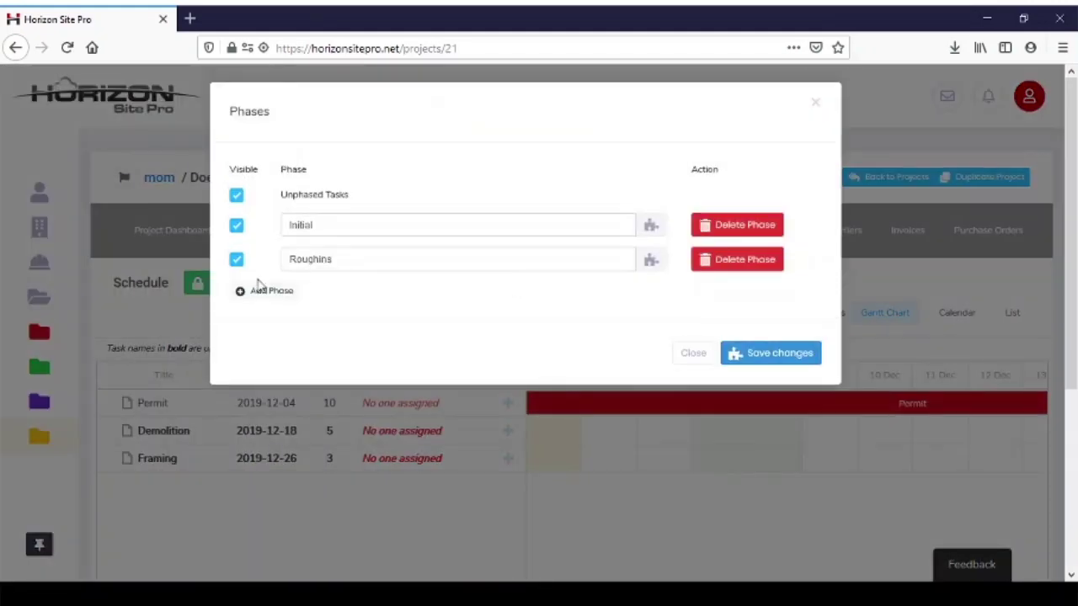
pyautogui.click(694, 355)
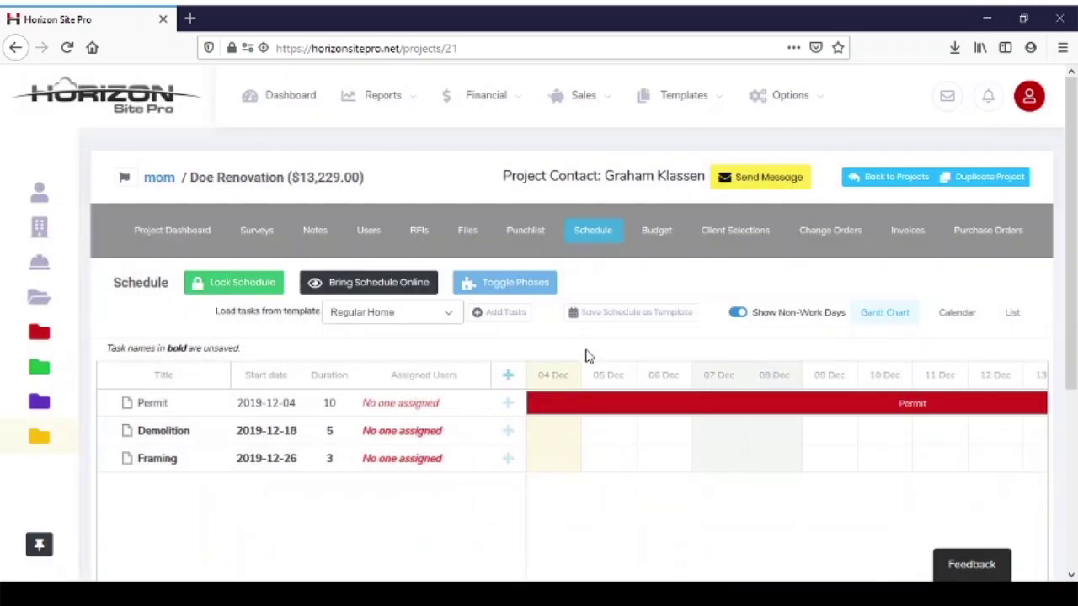
# Step: Add a new task to the Gantt chart titled Plumbing Roughin with the job color Green
pyautogui.click(508, 375)
pyautogui.moveTo(382, 173); pyautogui.dragTo(309, 169)
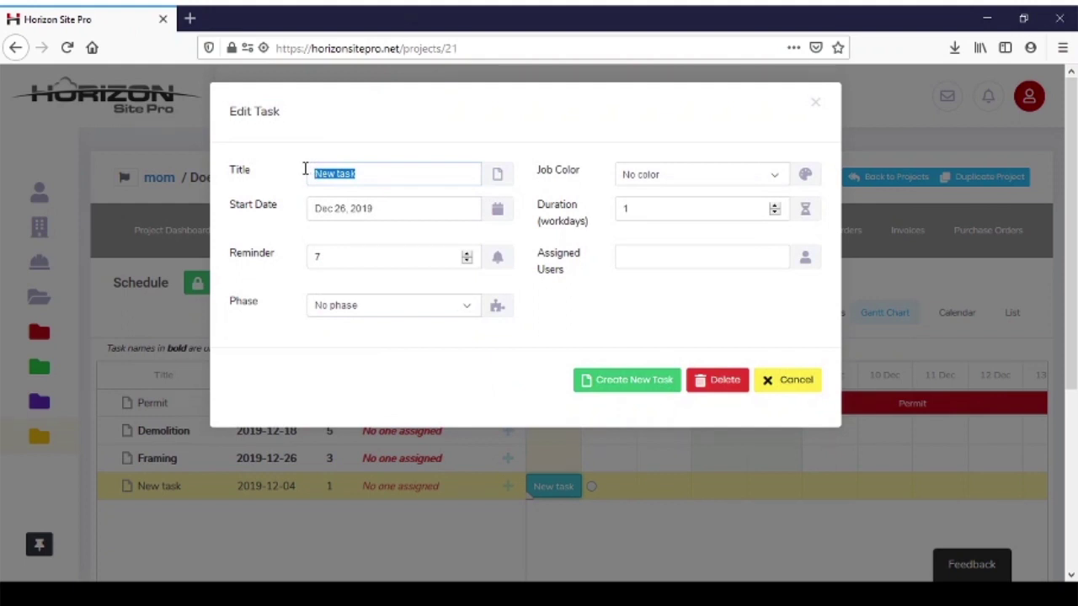
pyautogui.write('Plumbing Roughin')
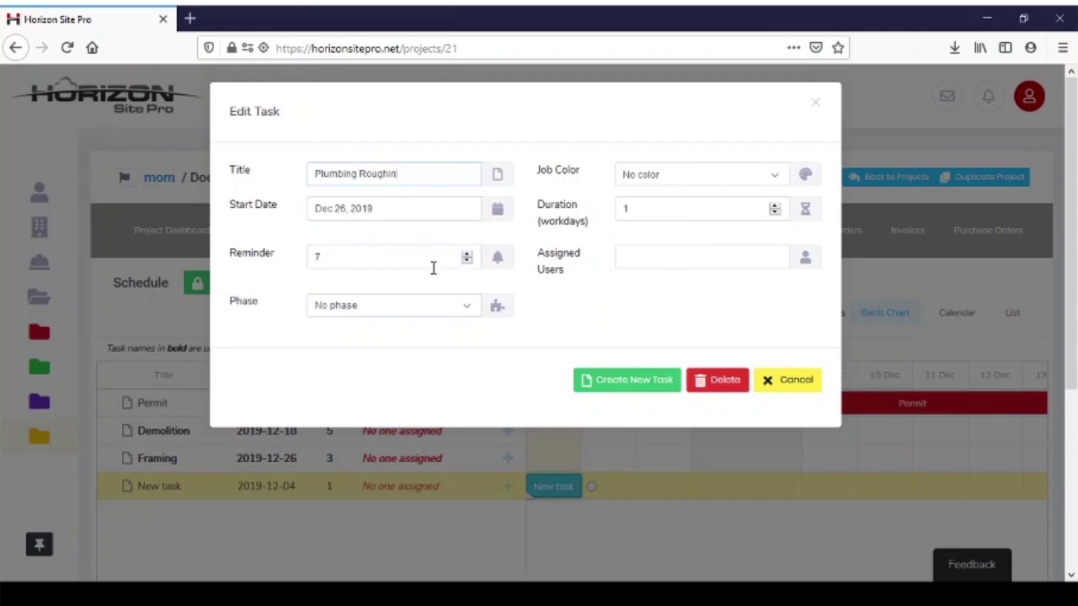
pyautogui.click(686, 178)
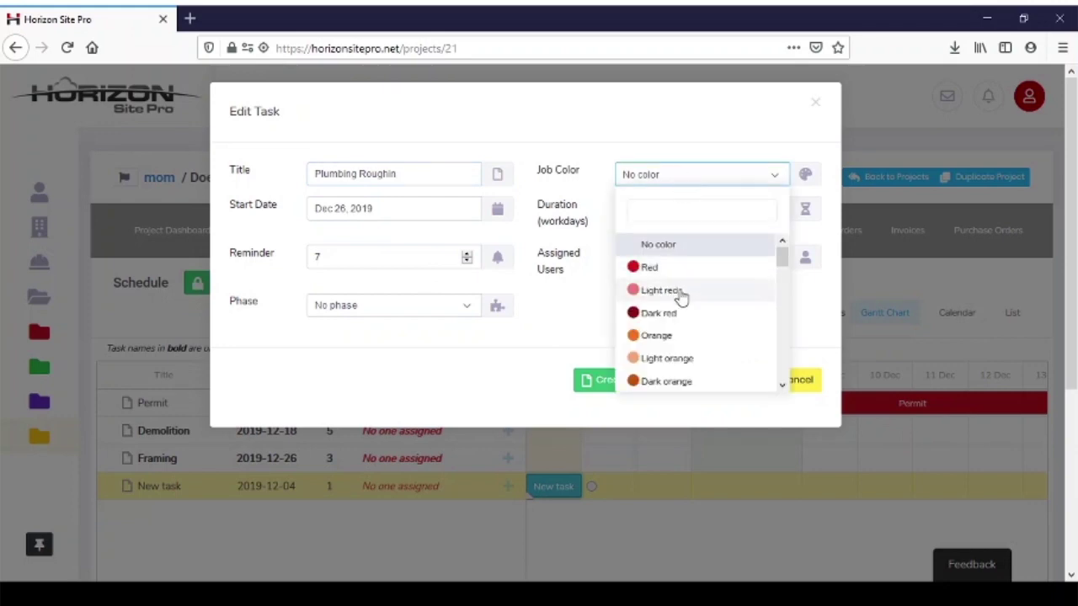
pyautogui.scroll(-2, 681, 298)
pyautogui.scroll(-3, 682, 298)
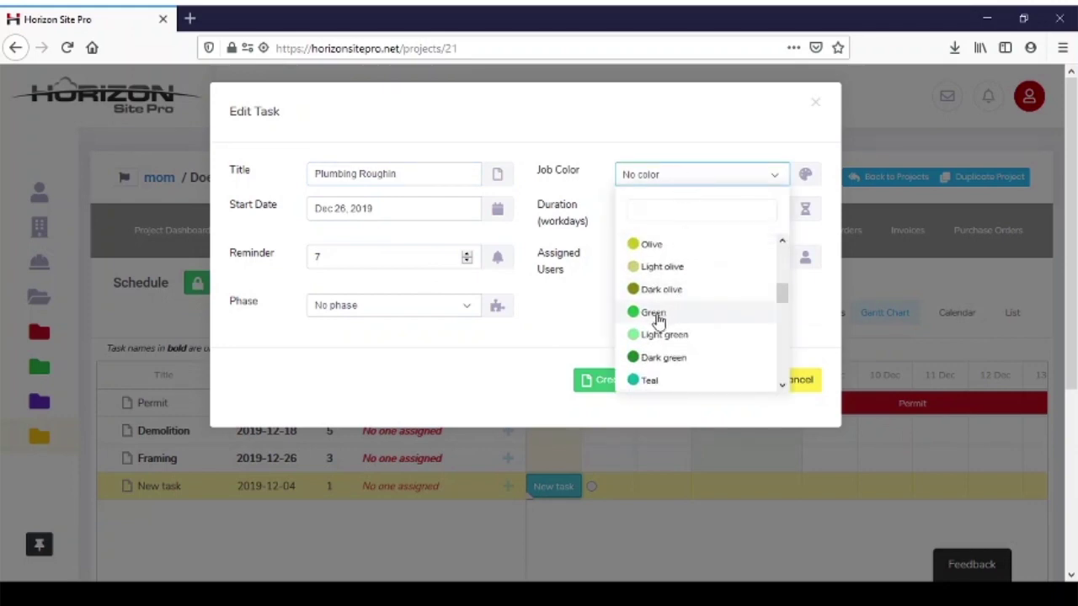
pyautogui.click(657, 315)
# Step: Set the Plumbing Roughin task's duration to 3 workdays, assign it to the Roughins phase, and create it
pyautogui.click(652, 212)
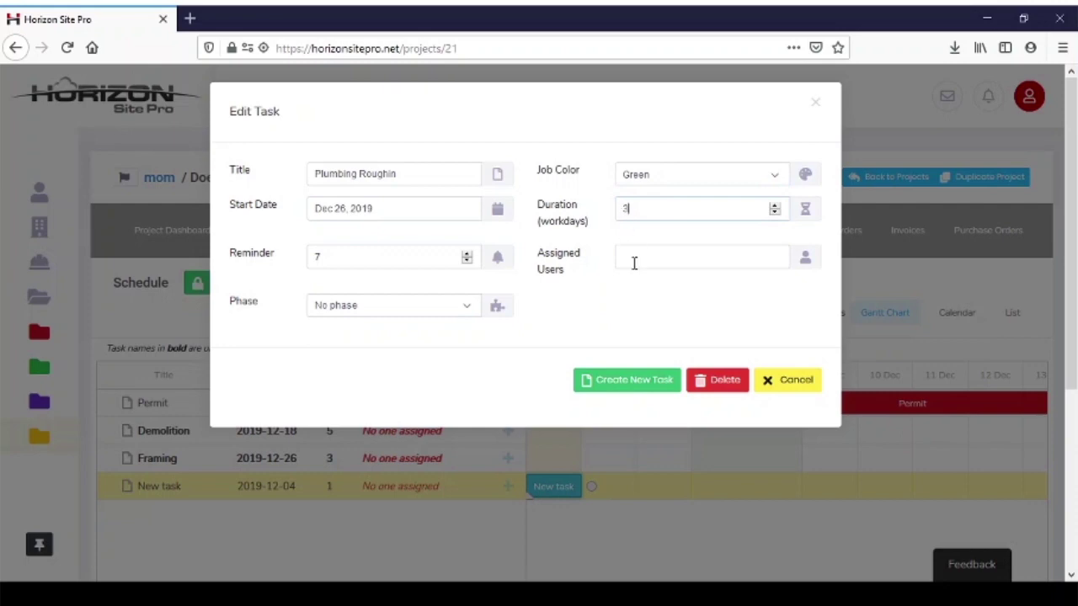
pyautogui.write('3')
pyautogui.click(467, 310)
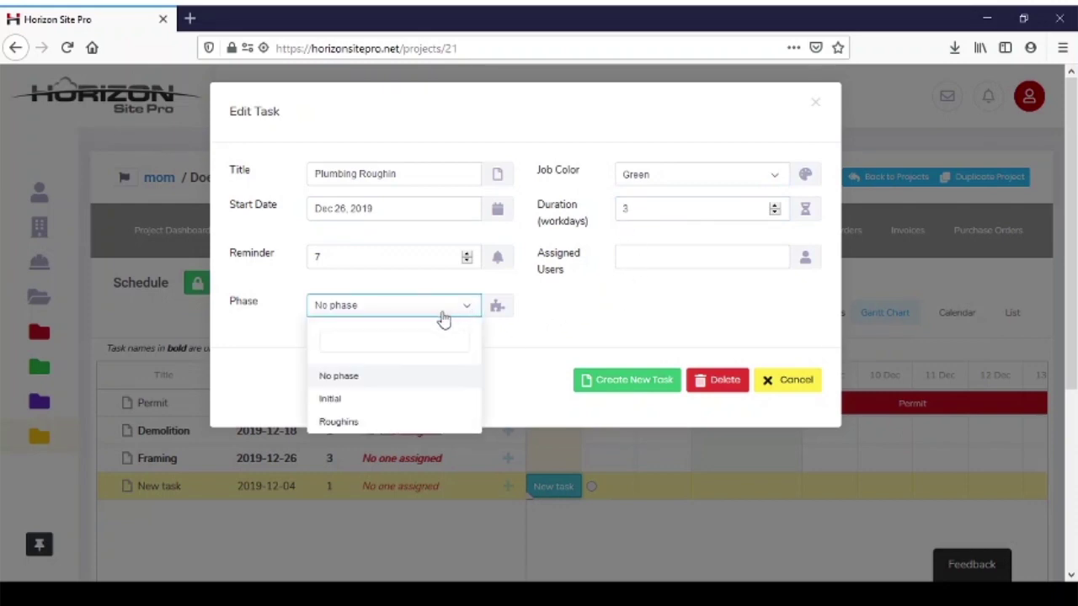
pyautogui.click(340, 423)
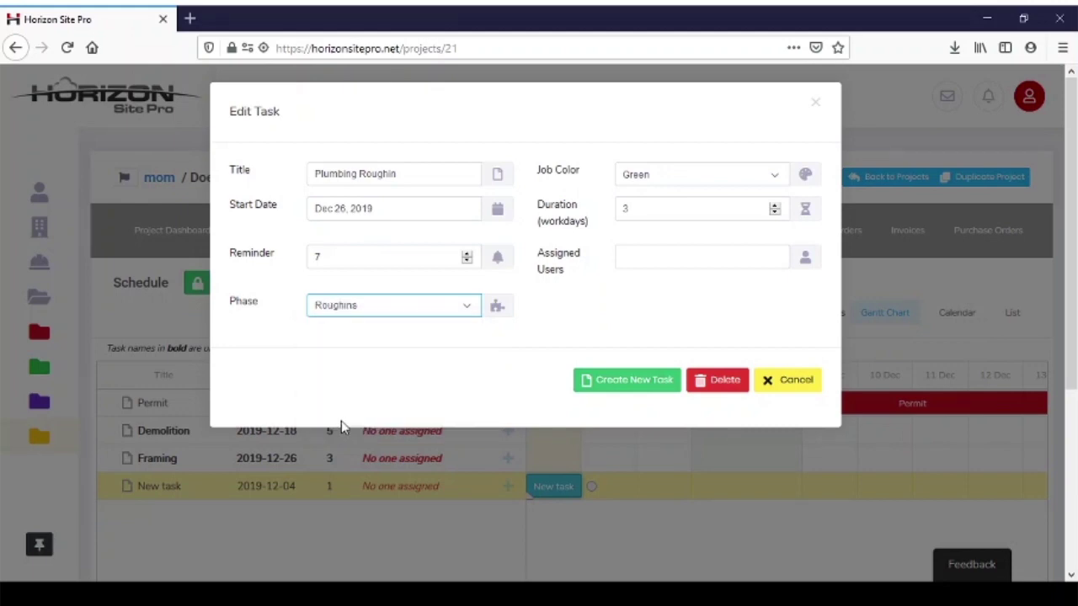
pyautogui.click(632, 388)
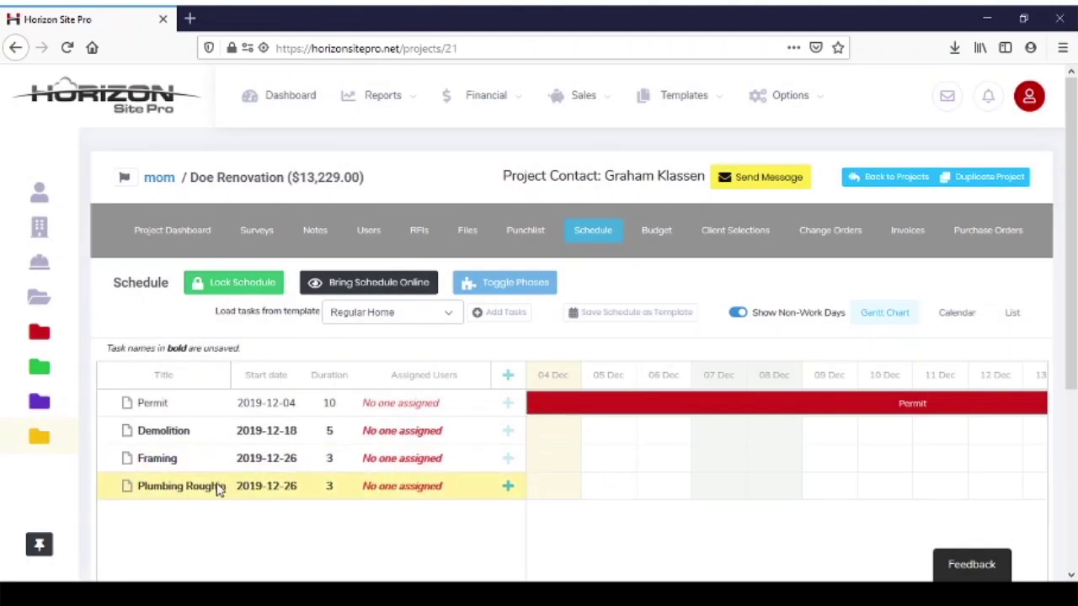
# Step: Move the Plumbing Roughin task to start on 2019-12-31 and link it to the end of the Framing task
pyautogui.click(188, 497)
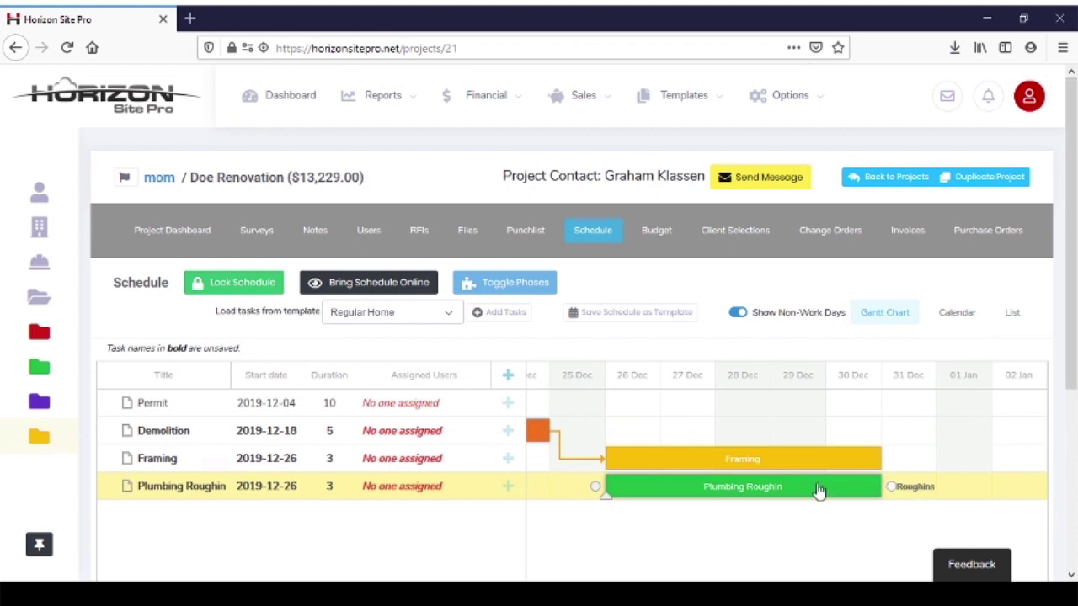
pyautogui.moveTo(687, 490); pyautogui.dragTo(960, 500)
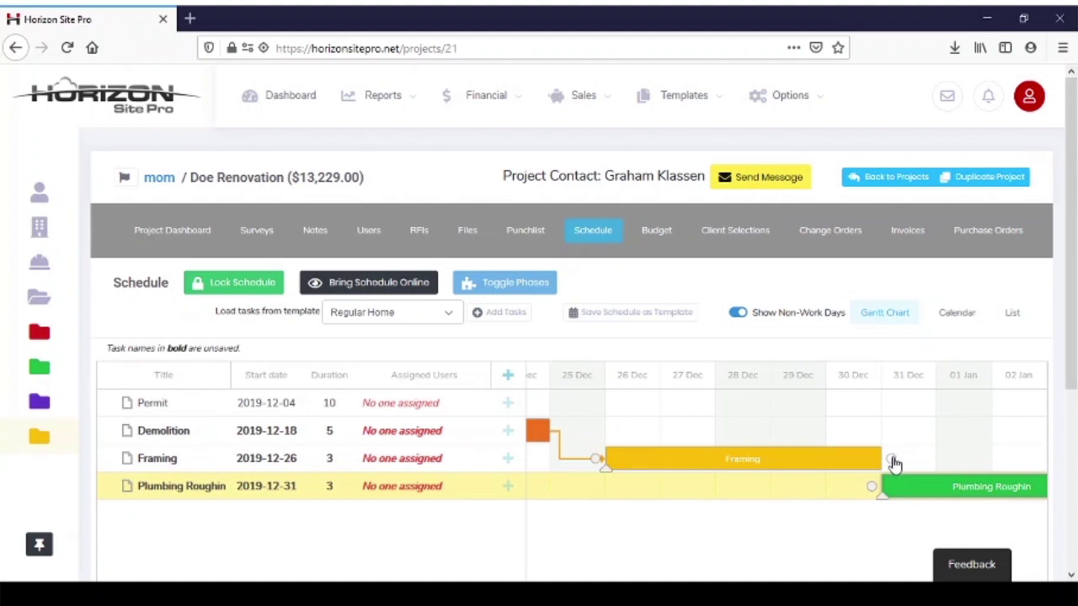
pyautogui.moveTo(894, 464); pyautogui.dragTo(872, 487)
# Step: Assign the Permit task to the Initial phase and update the task
pyautogui.click(163, 403)
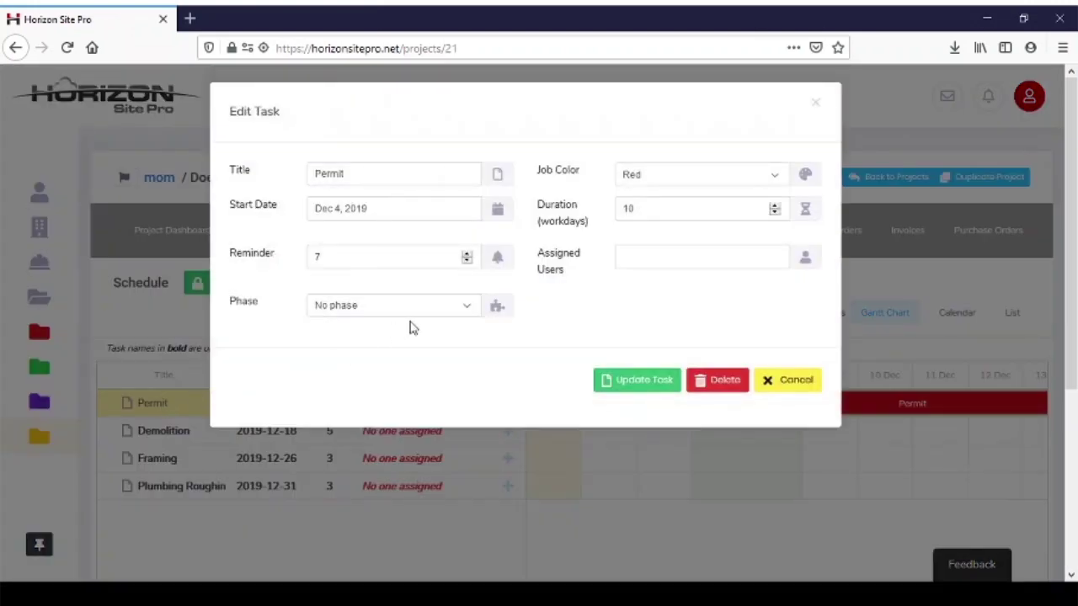
pyautogui.click(414, 310)
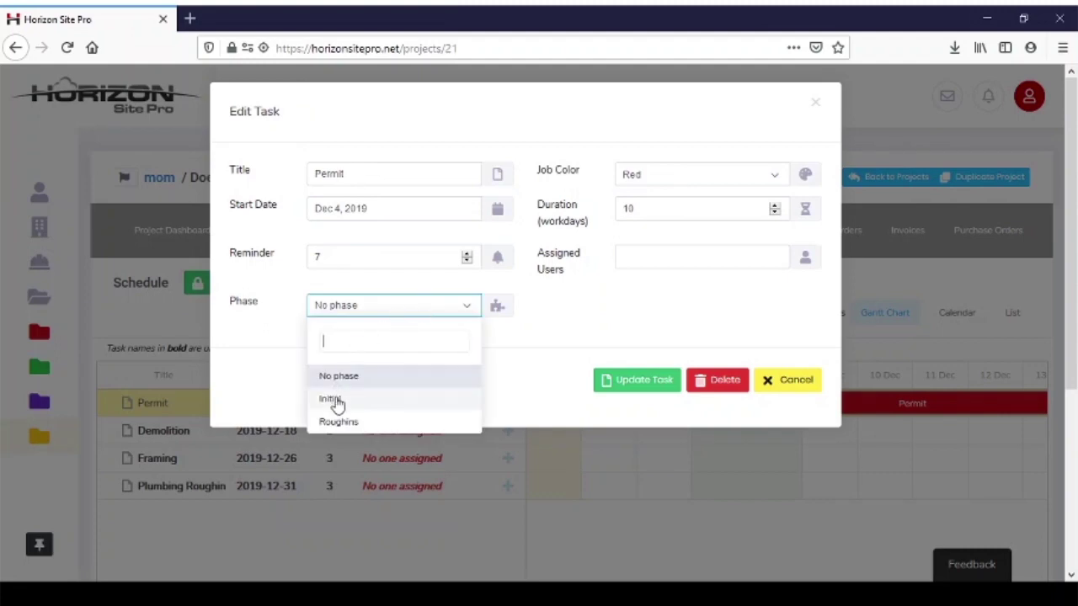
pyautogui.click(337, 399)
pyautogui.click(643, 383)
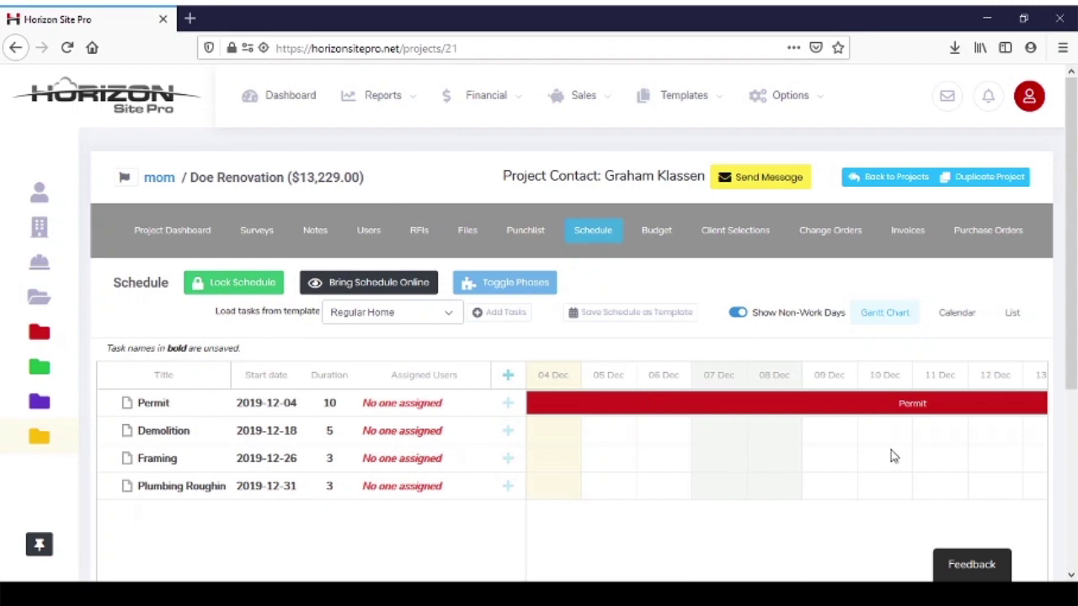
# Step: Examine the phase labels and task links along the Gantt timeline, and review the phase list
pyautogui.moveTo(846, 453); pyautogui.dragTo(573, 469)
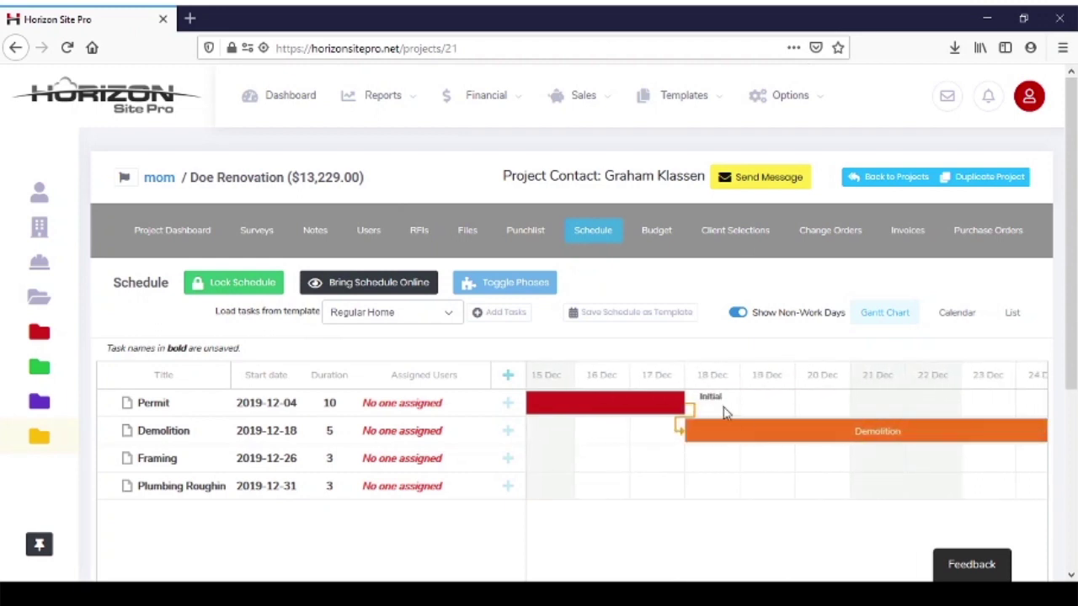
pyautogui.moveTo(900, 472); pyautogui.dragTo(623, 460)
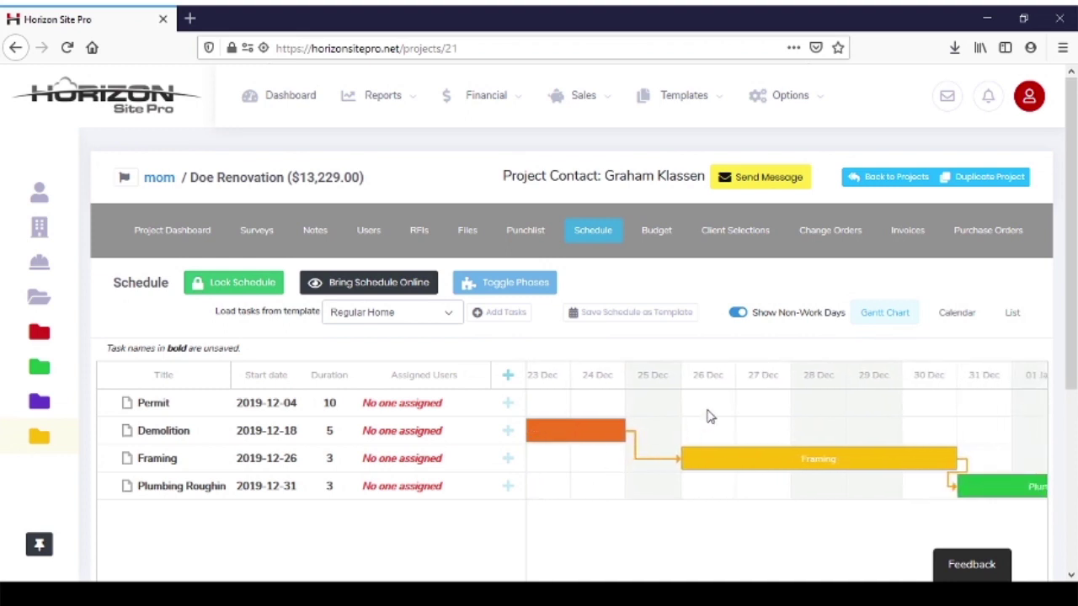
pyautogui.moveTo(846, 419); pyautogui.dragTo(646, 411)
pyautogui.moveTo(549, 416); pyautogui.dragTo(896, 404)
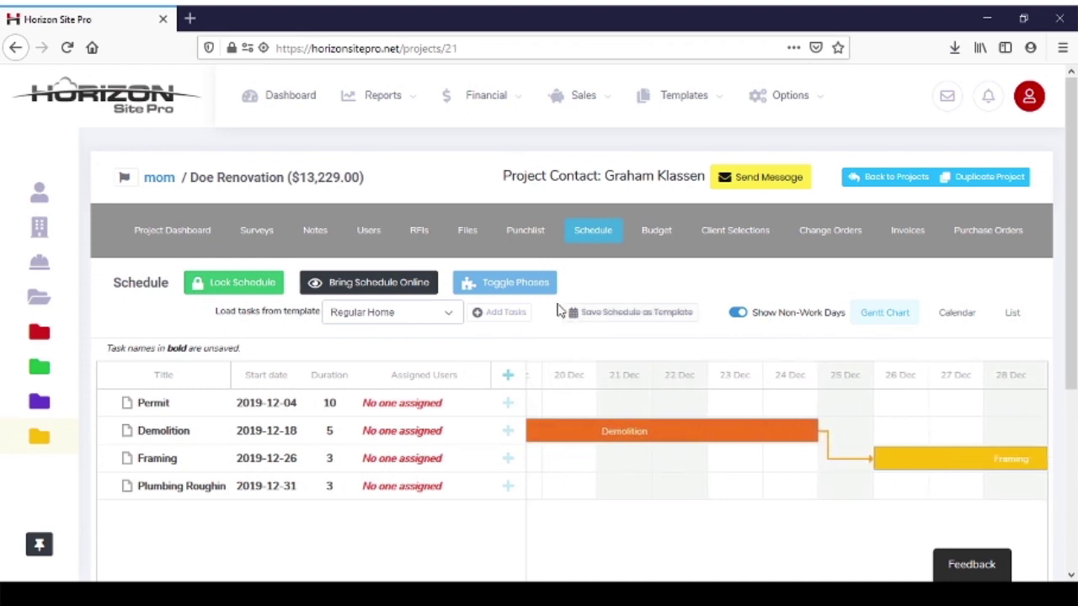
pyautogui.click(499, 287)
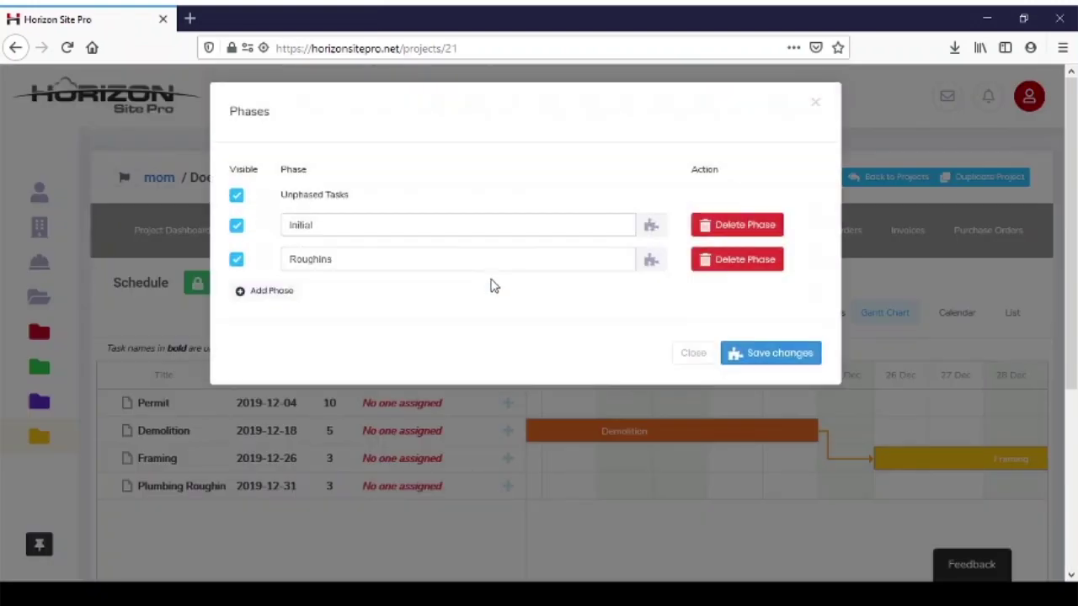
pyautogui.click(696, 355)
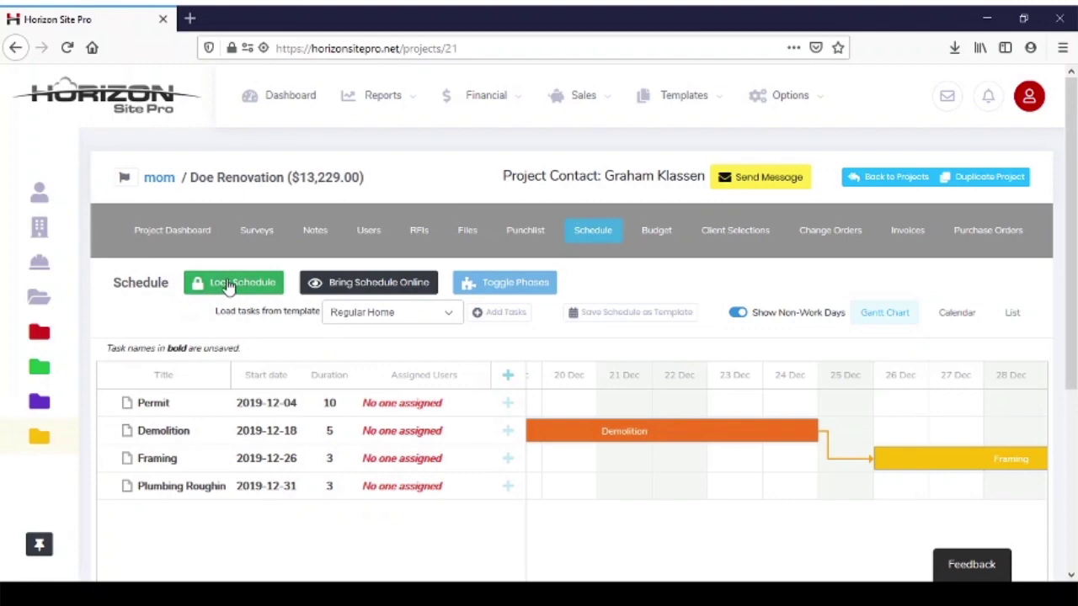
# Step: Lock the schedule and save the pending changes to the Permit, Demolition, Framing and Plumbing Roughin tasks
pyautogui.click(227, 285)
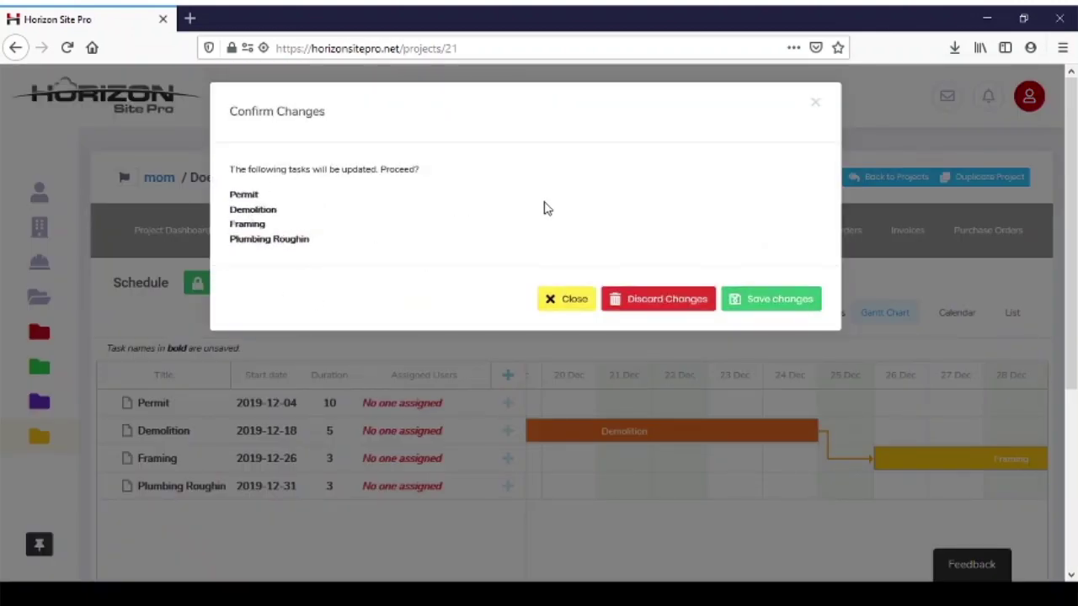
pyautogui.click(766, 299)
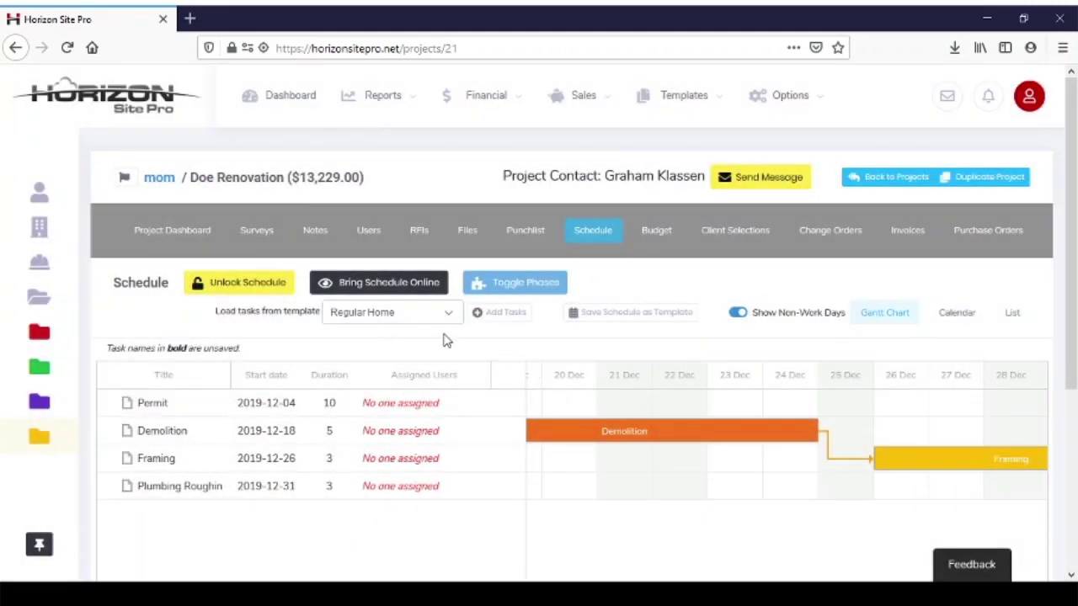
# Step: Hide the unphased tasks and the Initial phase so only the Roughins phase is visible, and save the phase settings
pyautogui.click(519, 285)
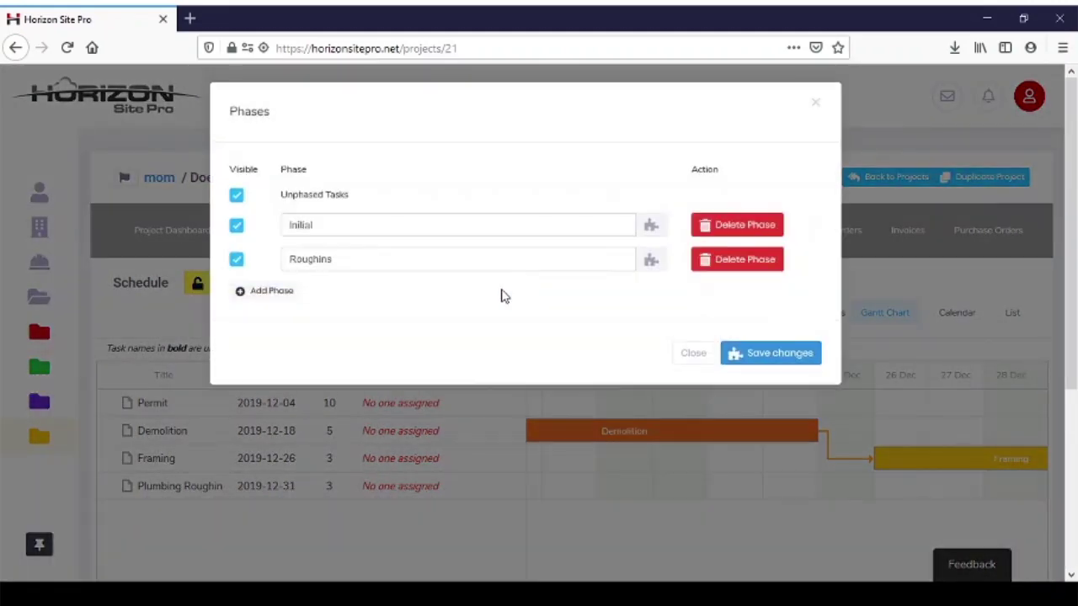
pyautogui.click(236, 196)
pyautogui.click(237, 229)
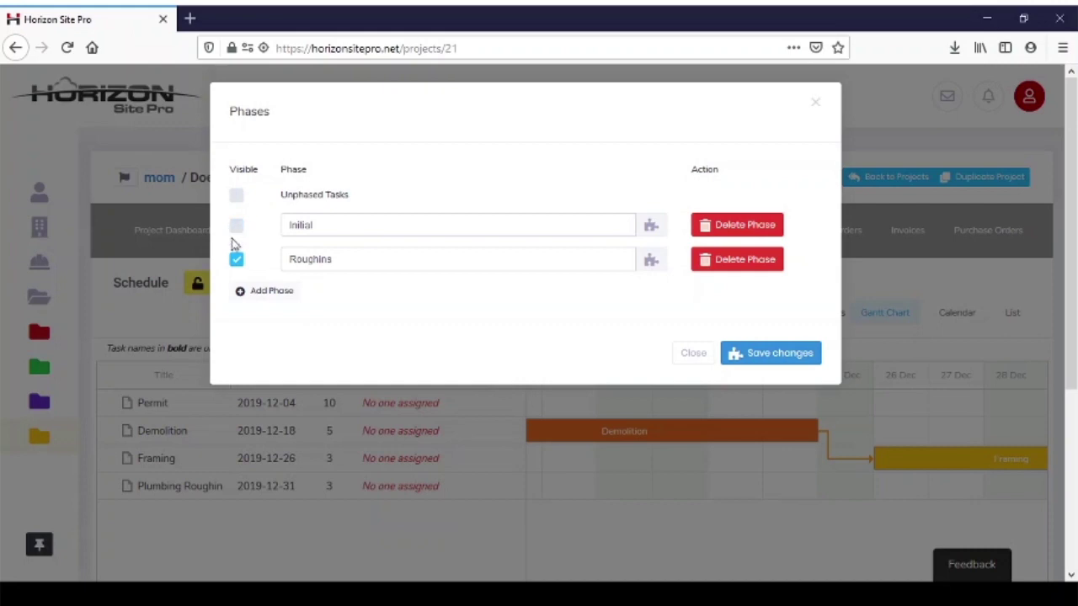
pyautogui.click(766, 357)
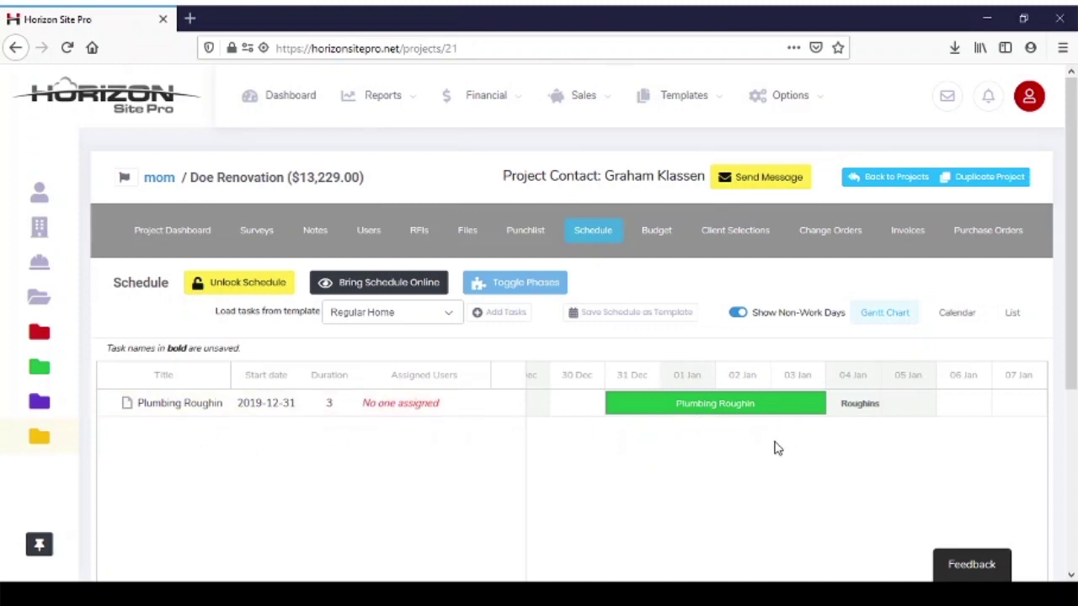
# Step: Make the unphased tasks and the Initial phase visible again and save the phase settings
pyautogui.scroll(-2, 630, 457)
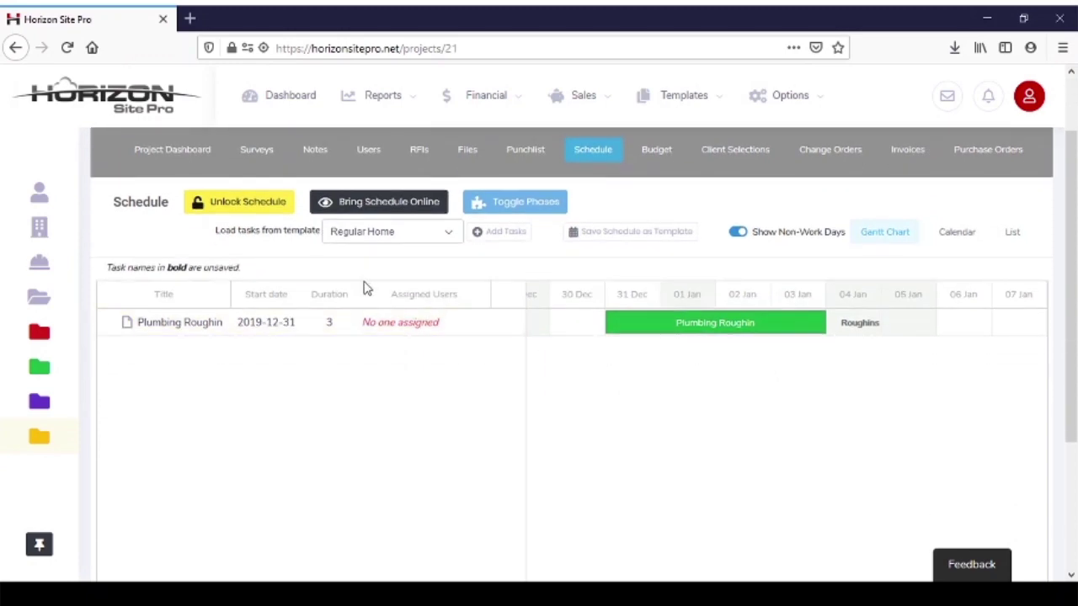
pyautogui.click(546, 211)
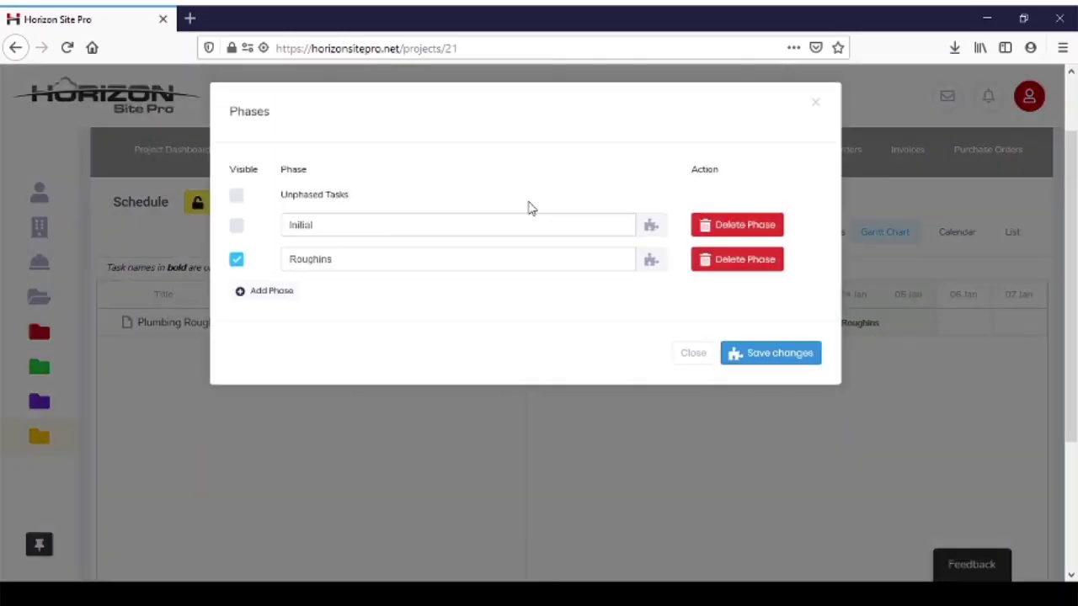
pyautogui.click(237, 225)
pyautogui.click(237, 195)
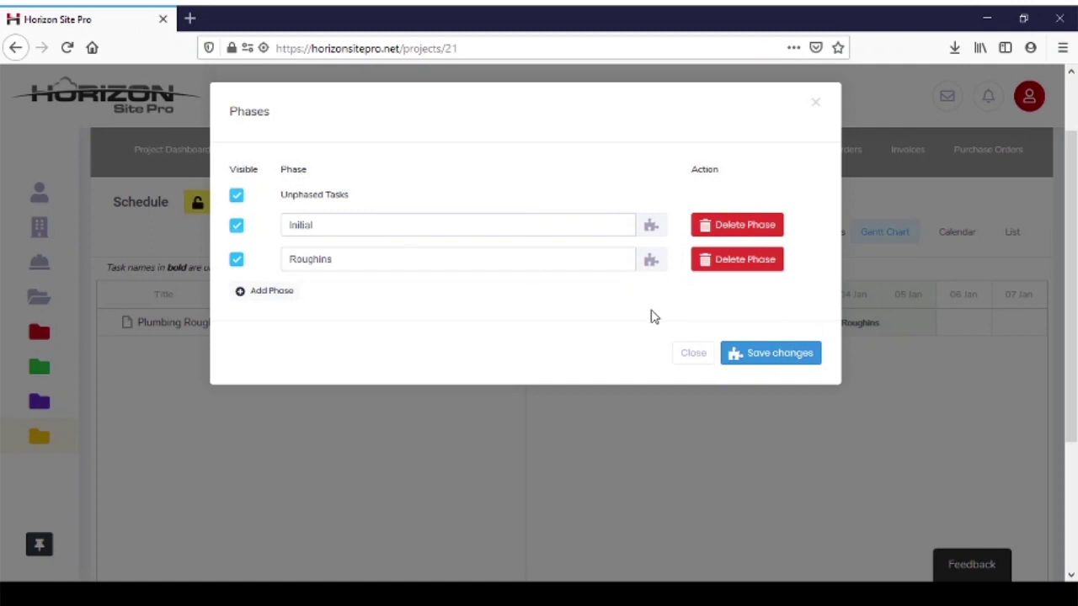
pyautogui.click(770, 358)
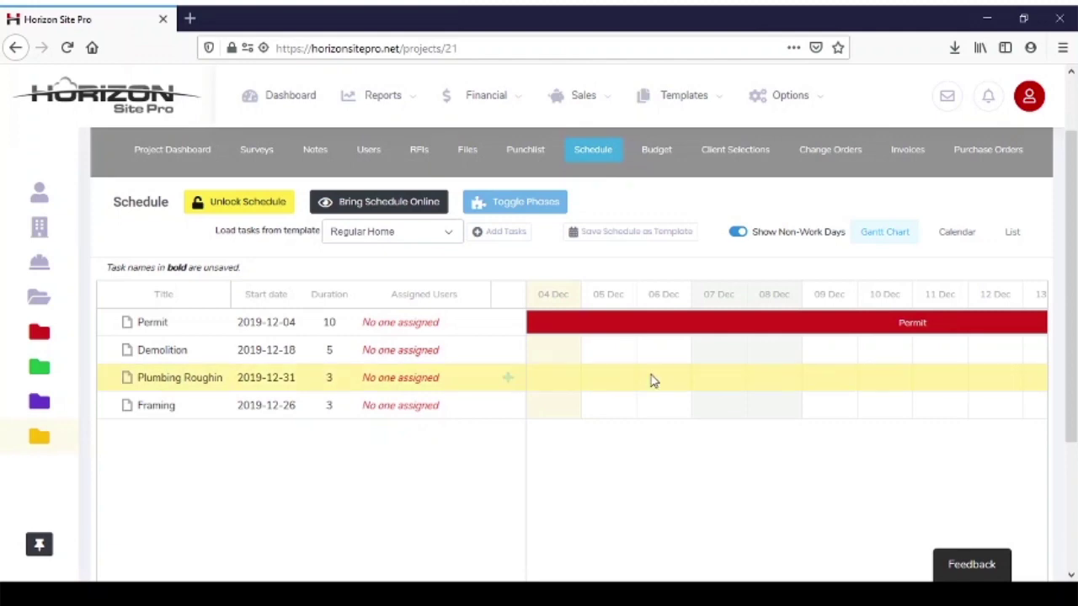
# Step: Unlock the schedule and move the Plumbing Roughin task below Framing in the task list
pyautogui.doubleClick(176, 381)
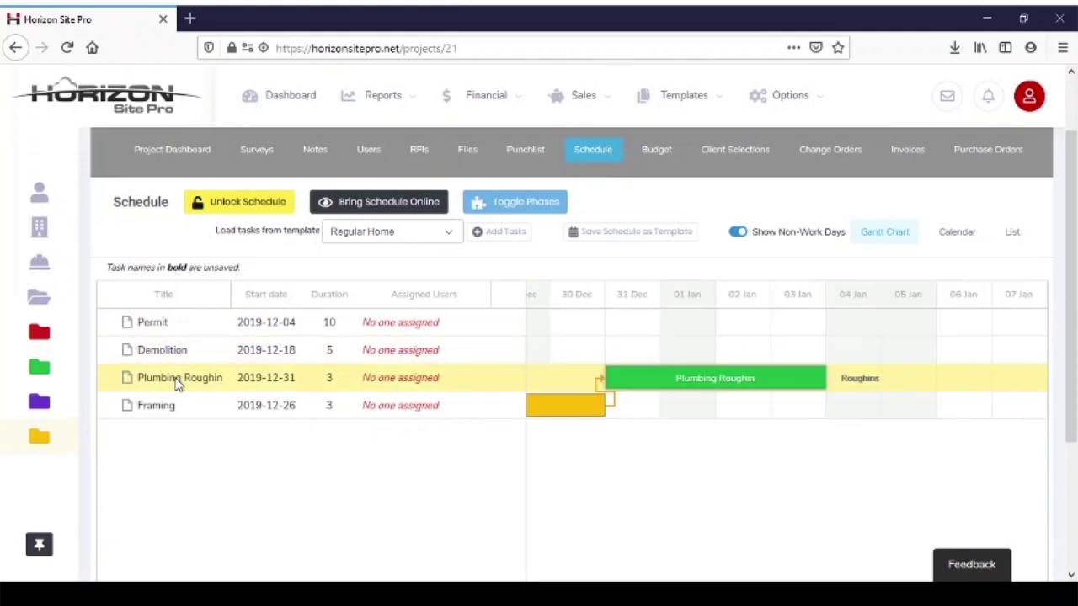
pyautogui.click(811, 393)
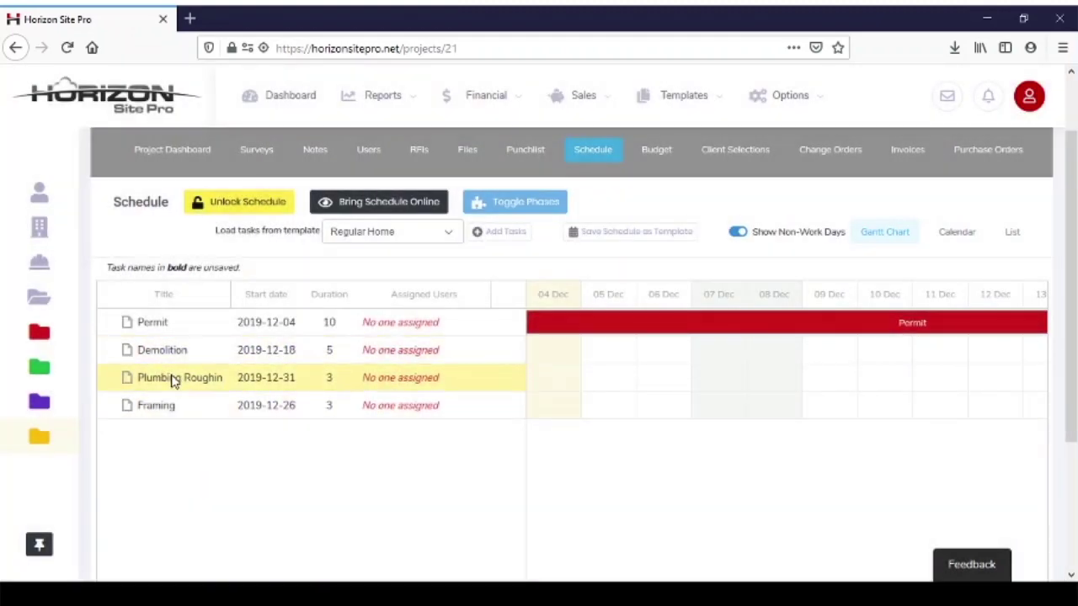
pyautogui.click(240, 203)
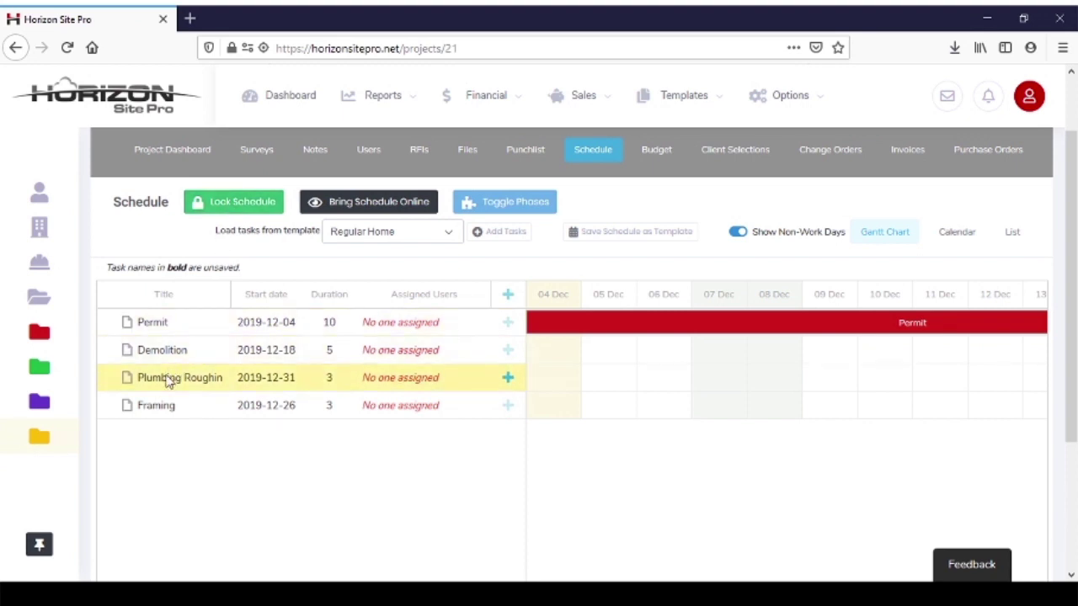
pyautogui.moveTo(169, 381); pyautogui.dragTo(177, 409)
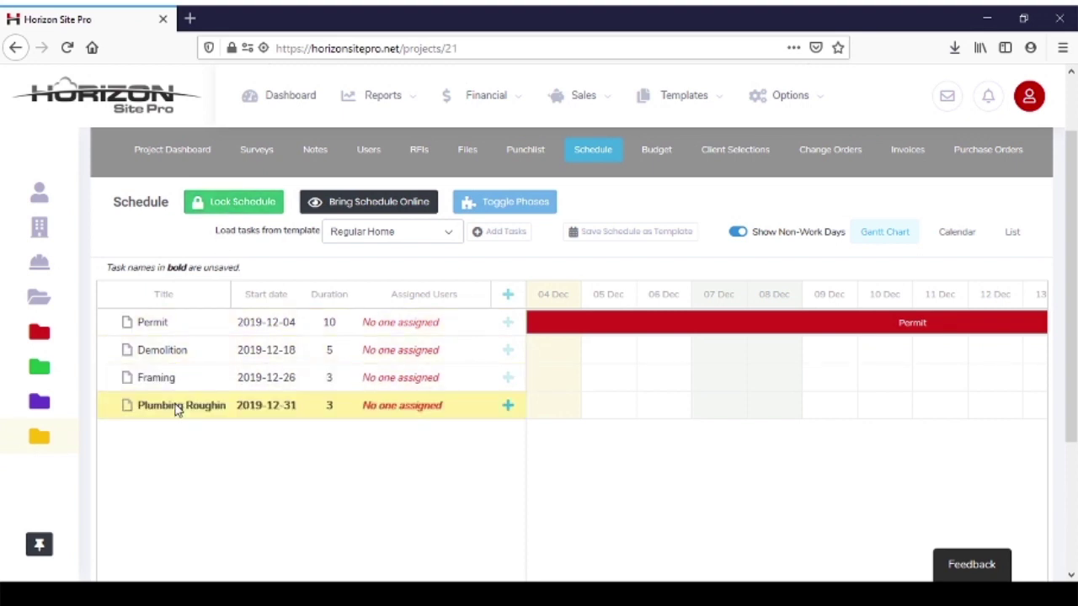
# Step: Assign John Doe Concrete (Appliances) to the Plumbing Roughin task and update the task
pyautogui.click(403, 405)
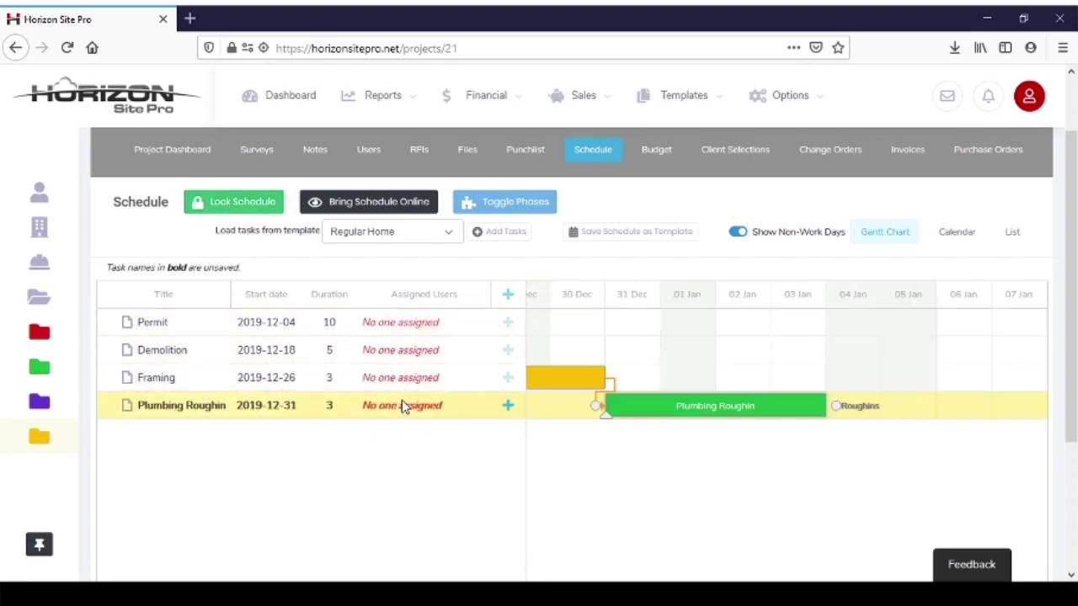
pyautogui.doubleClick(187, 407)
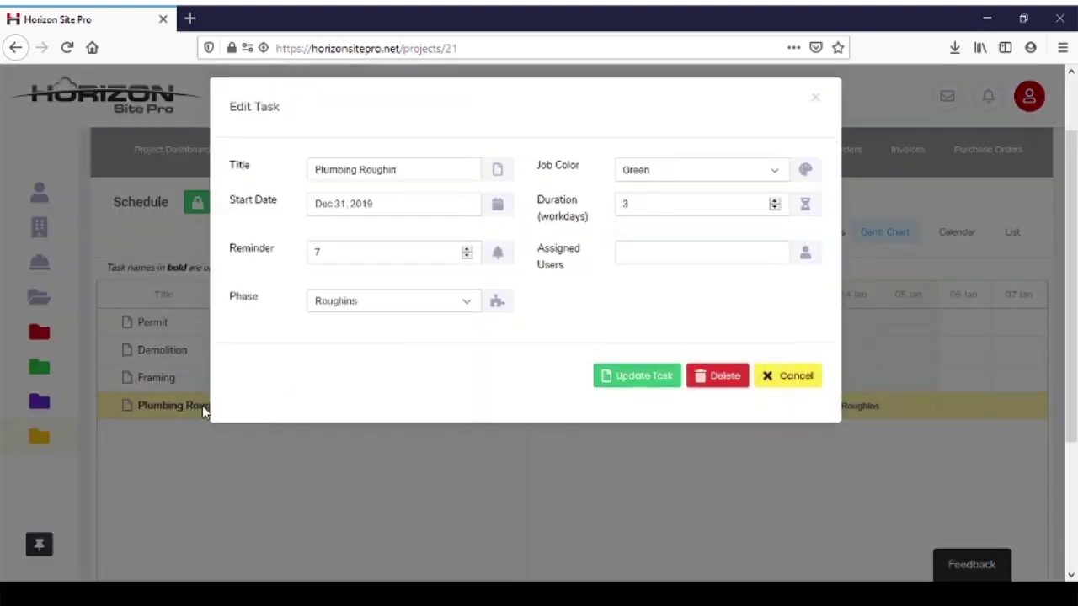
pyautogui.click(663, 258)
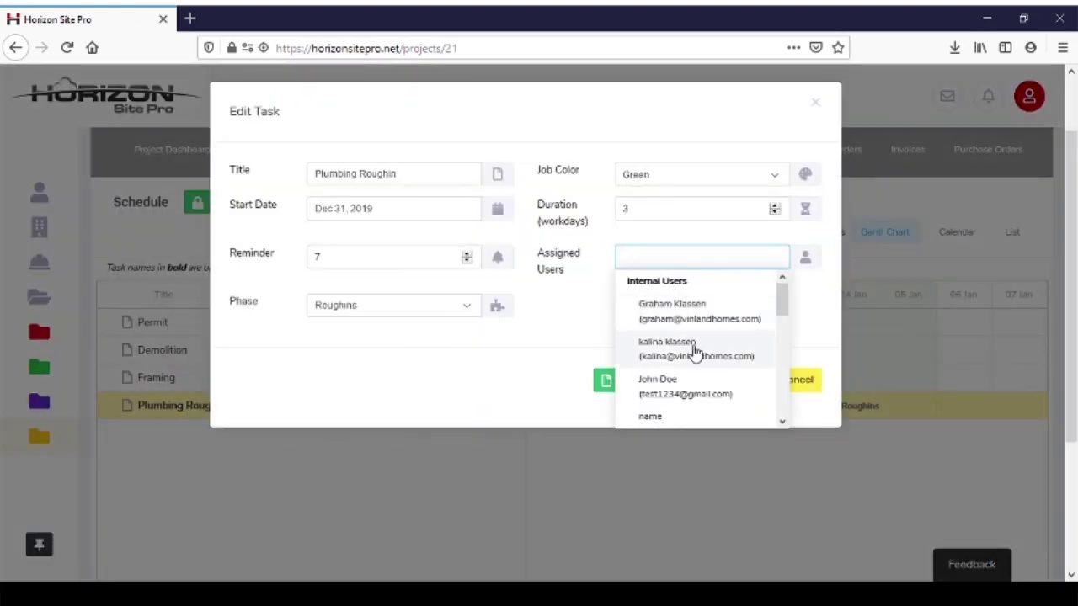
pyautogui.scroll(-5, 694, 371)
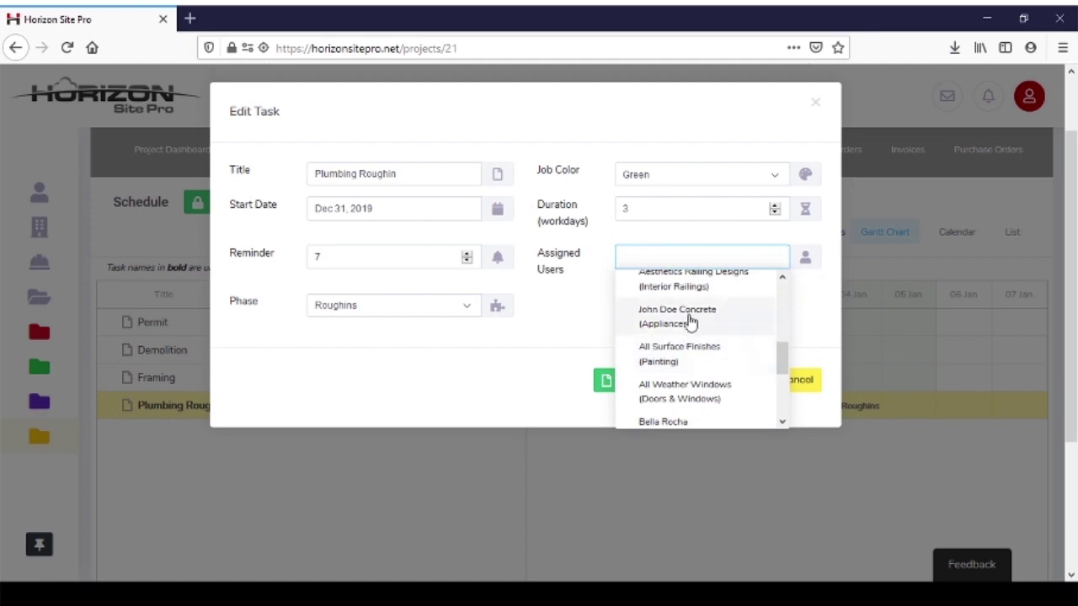
pyautogui.click(693, 317)
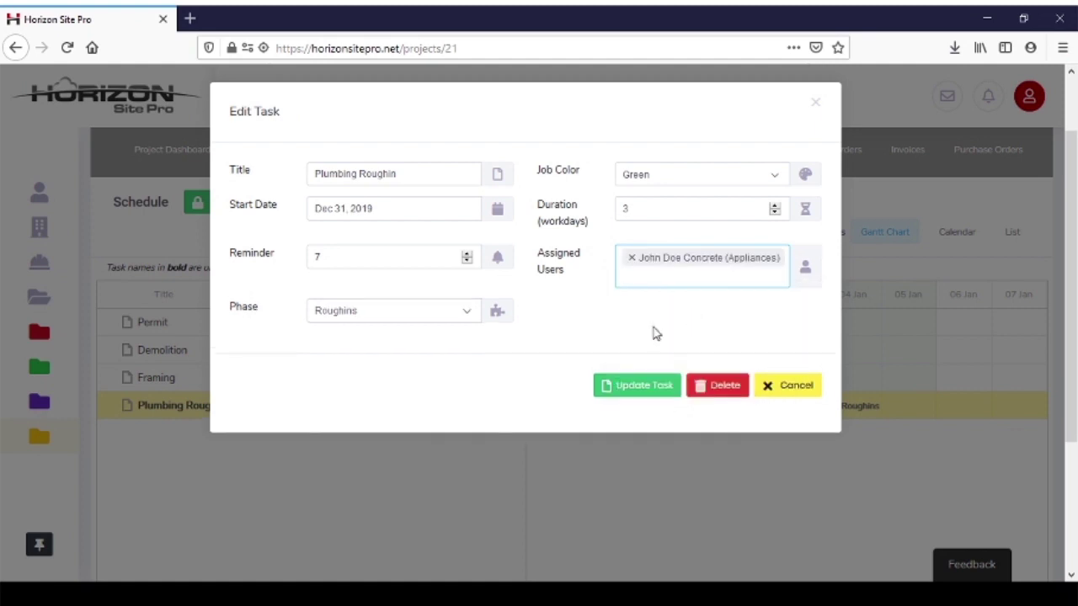
pyautogui.click(639, 394)
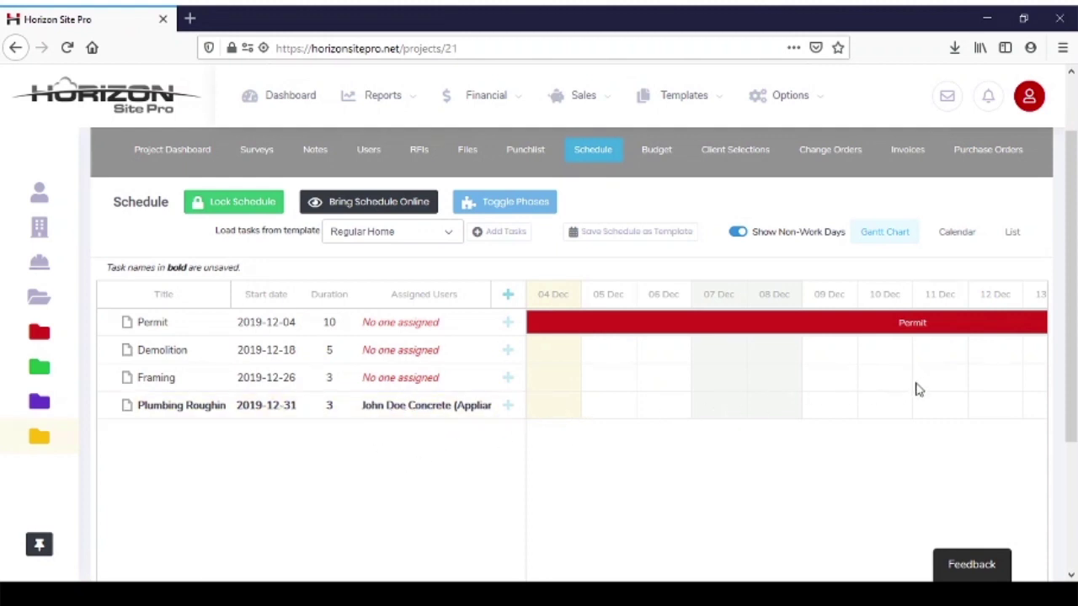
# Step: Examine the task bars, dependency links and phase labels along the Gantt timeline from Permit to Plumbing Roughin
pyautogui.moveTo(915, 385); pyautogui.dragTo(840, 385)
pyautogui.moveTo(1050, 387); pyautogui.dragTo(559, 401)
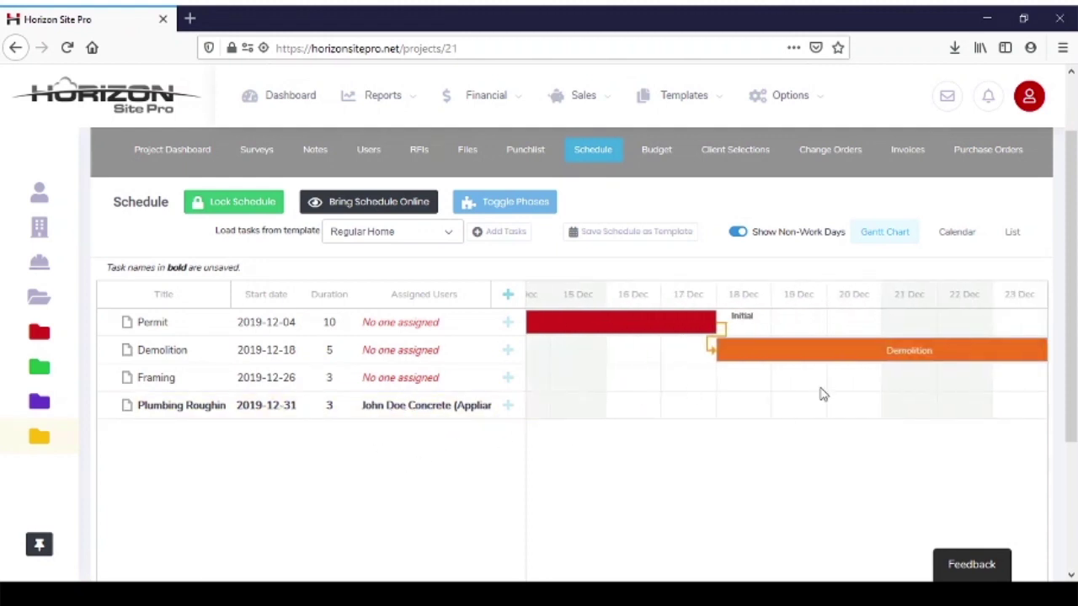
pyautogui.moveTo(944, 402); pyautogui.dragTo(734, 401)
pyautogui.moveTo(839, 404); pyautogui.dragTo(587, 402)
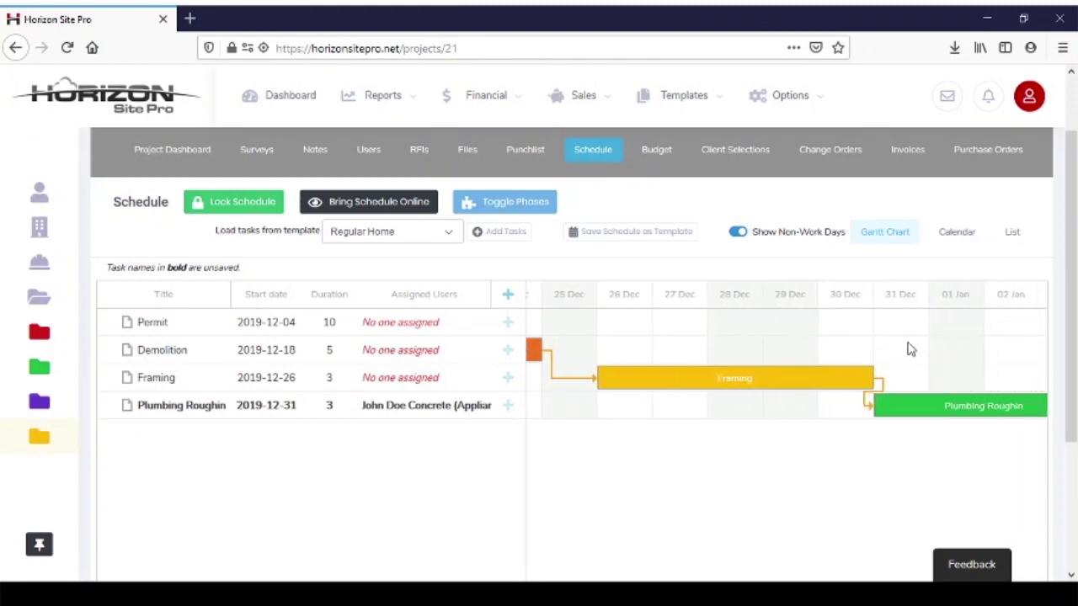
pyautogui.moveTo(910, 349)
pyautogui.mouseDown()
pyautogui.moveTo(618, 337)
pyautogui.moveTo(924, 357)
pyautogui.mouseUp()
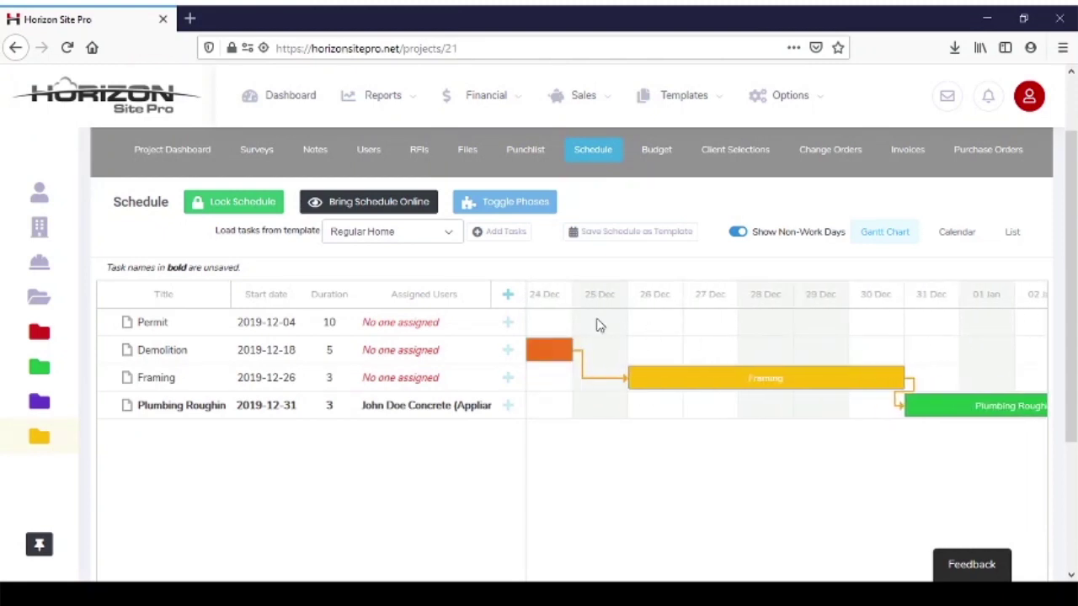
pyautogui.moveTo(596, 322); pyautogui.dragTo(939, 325)
pyautogui.moveTo(657, 334); pyautogui.dragTo(755, 329)
pyautogui.moveTo(612, 370); pyautogui.dragTo(794, 378)
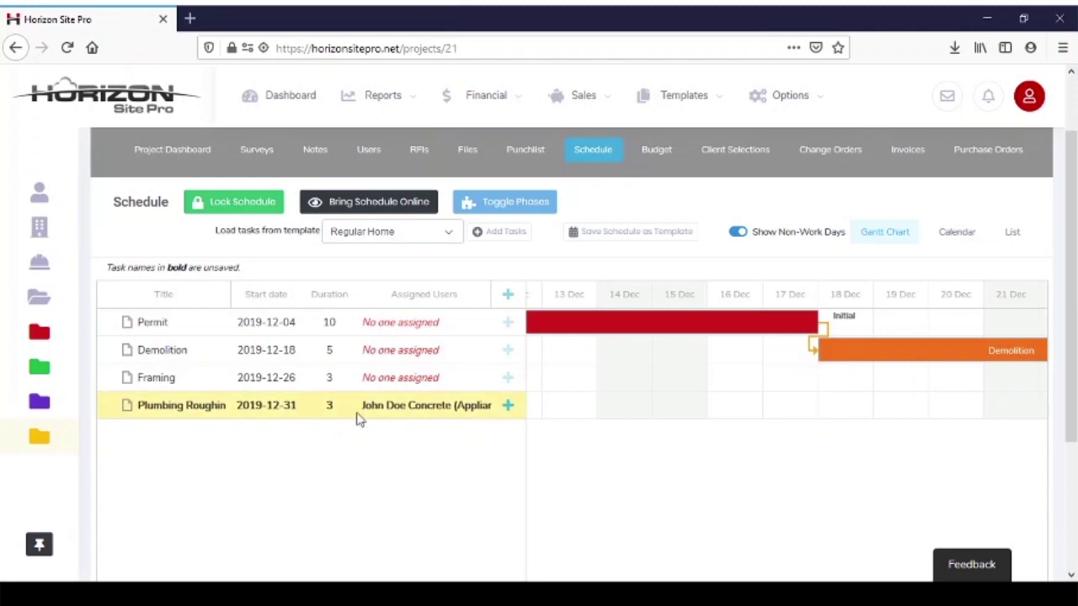
# Step: Review the Framing task's details and close them without making changes
pyautogui.click(186, 379)
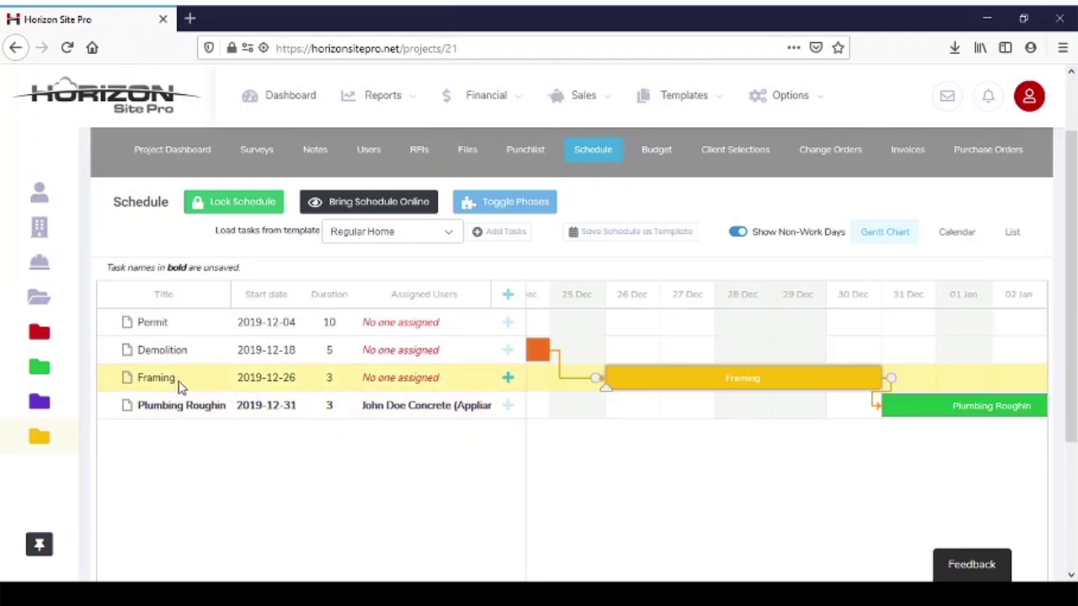
pyautogui.doubleClick(167, 383)
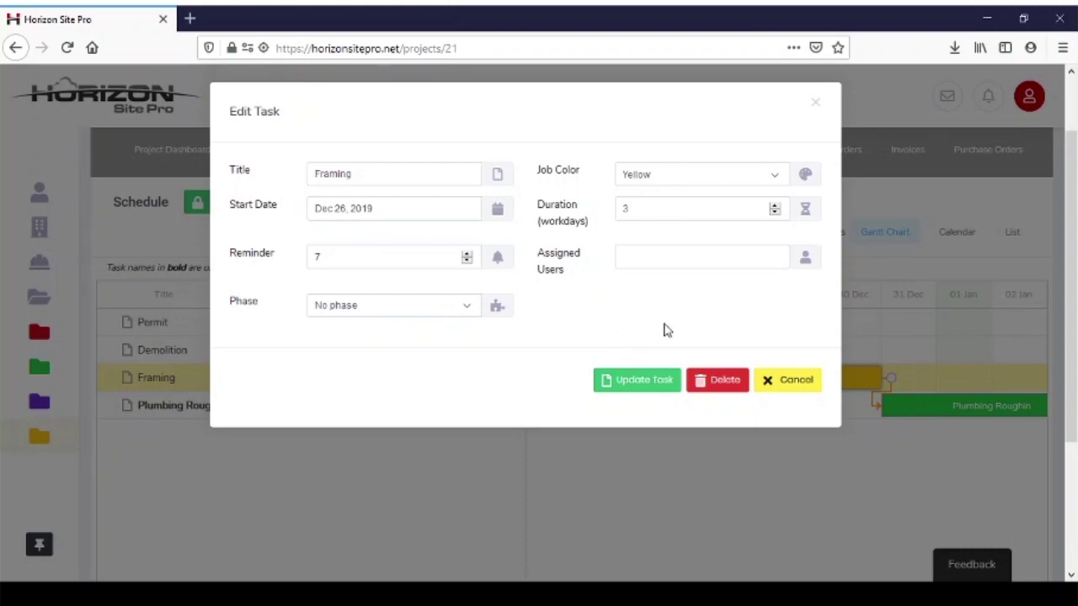
pyautogui.click(817, 108)
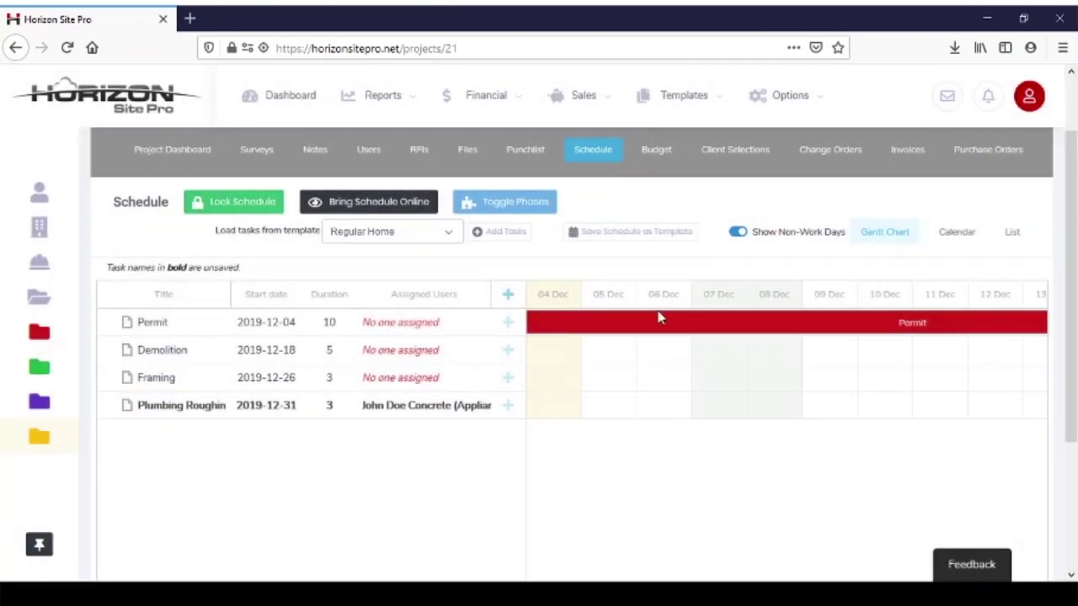